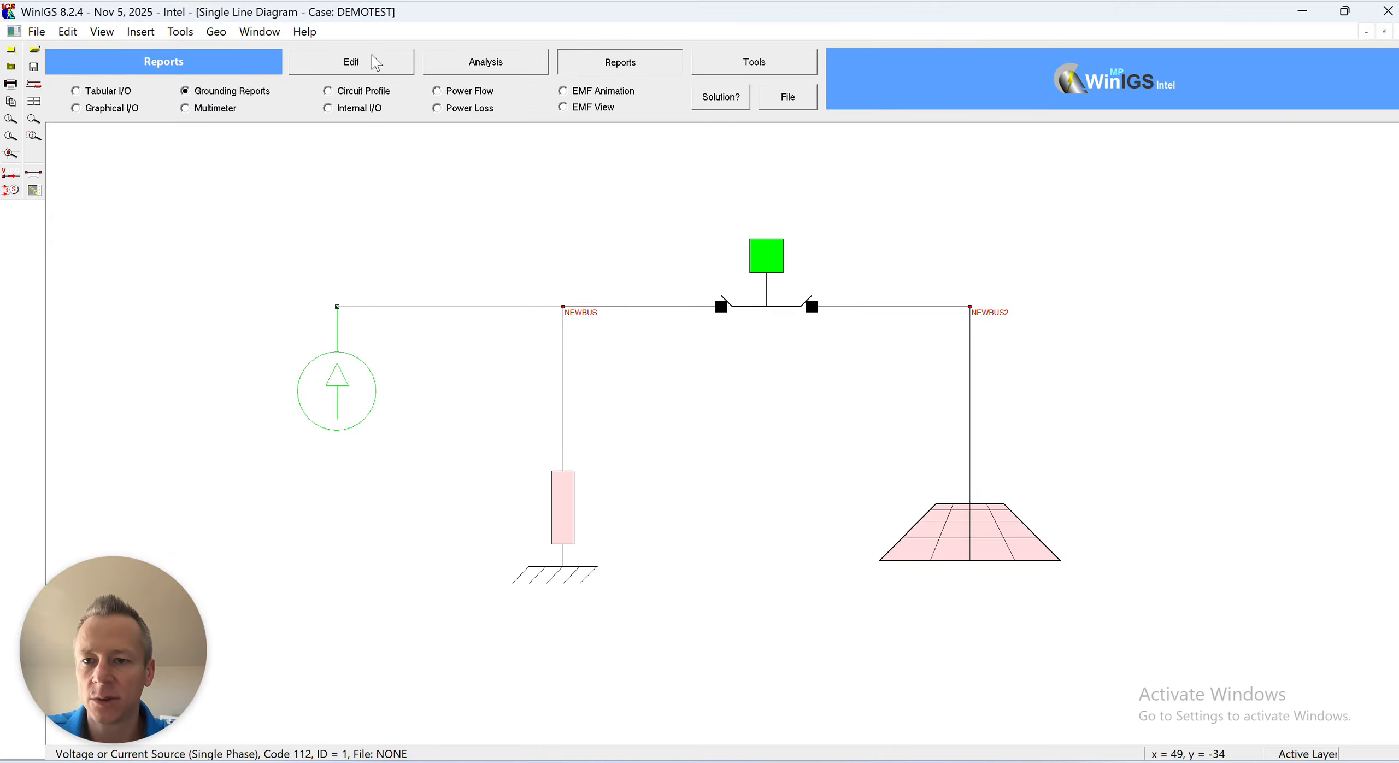
Review the parameters of the single-phase current source and the ground impedance model in edit mode, leaving both unchanged
double_click(334, 347)
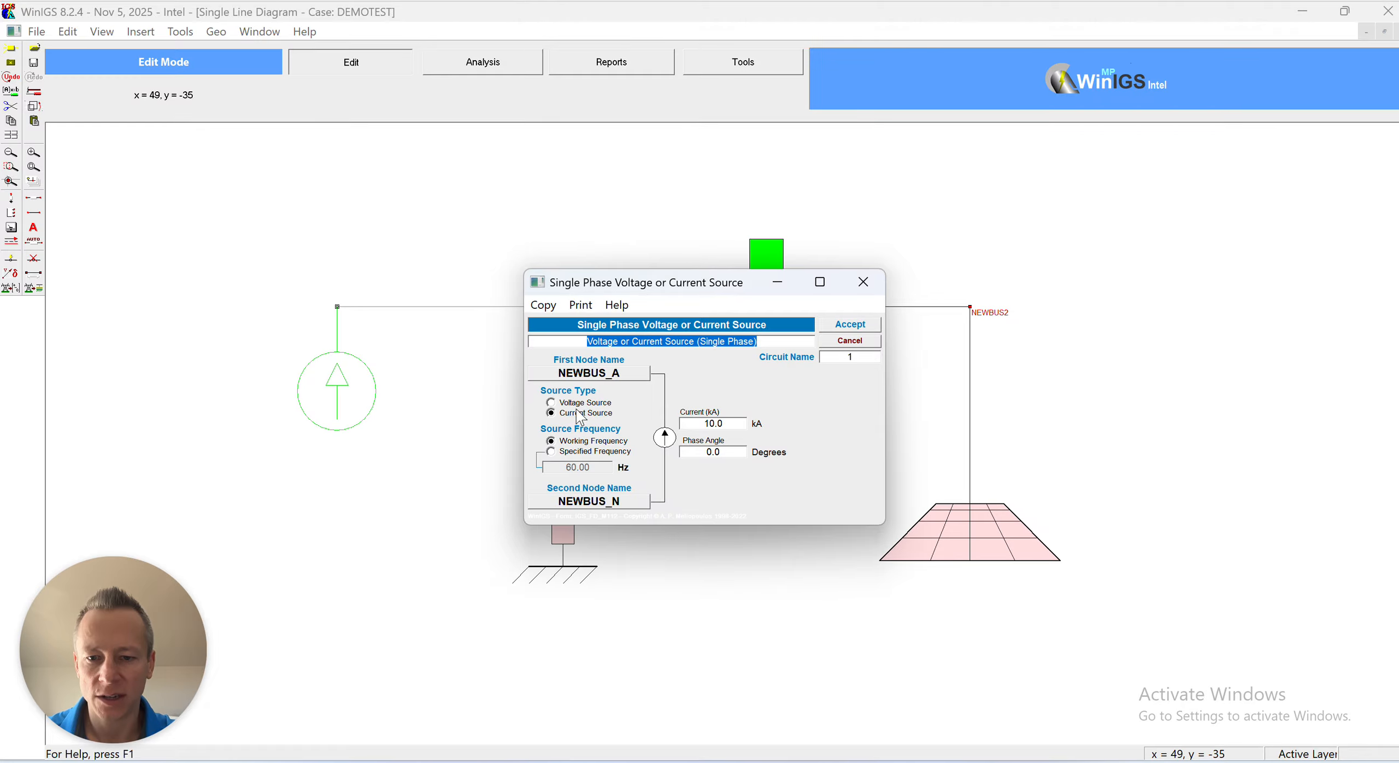
left_click(868, 343)
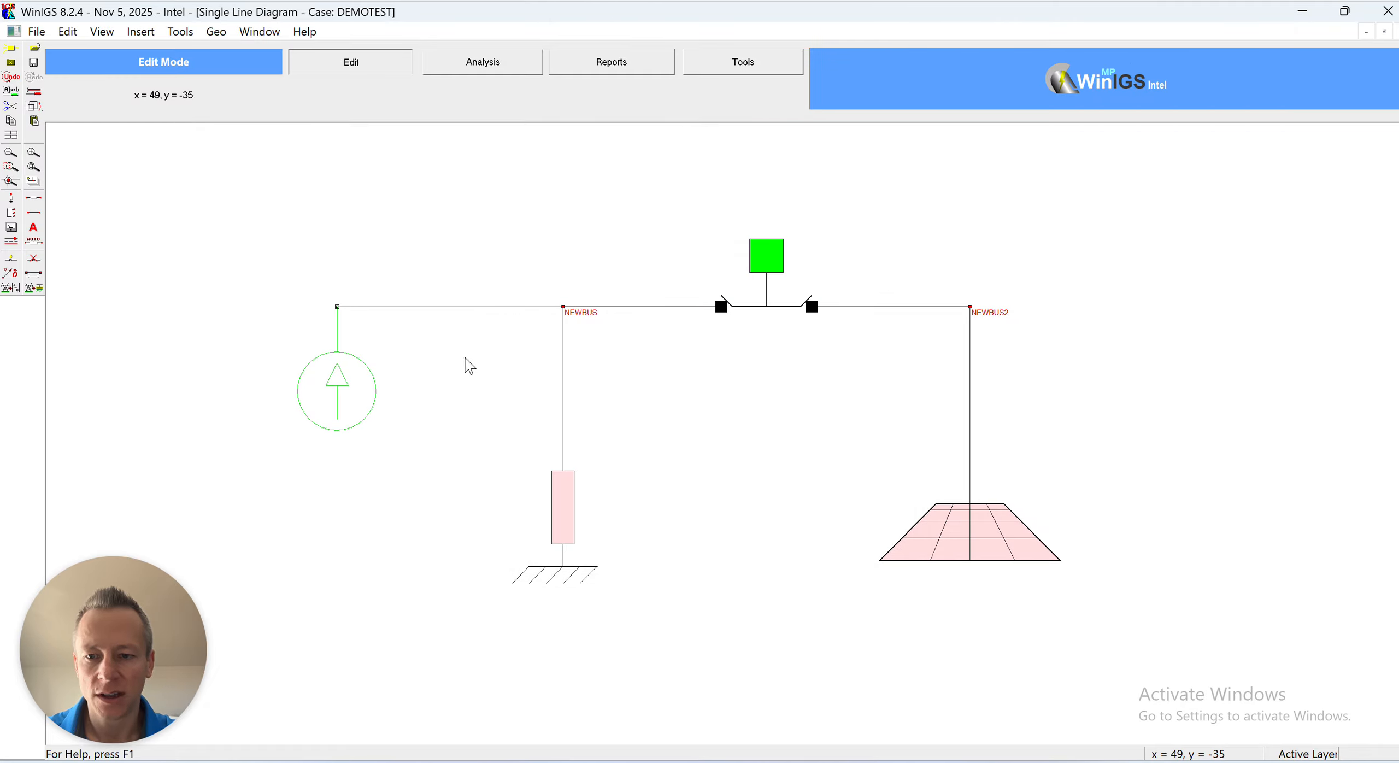
double_click(374, 390)
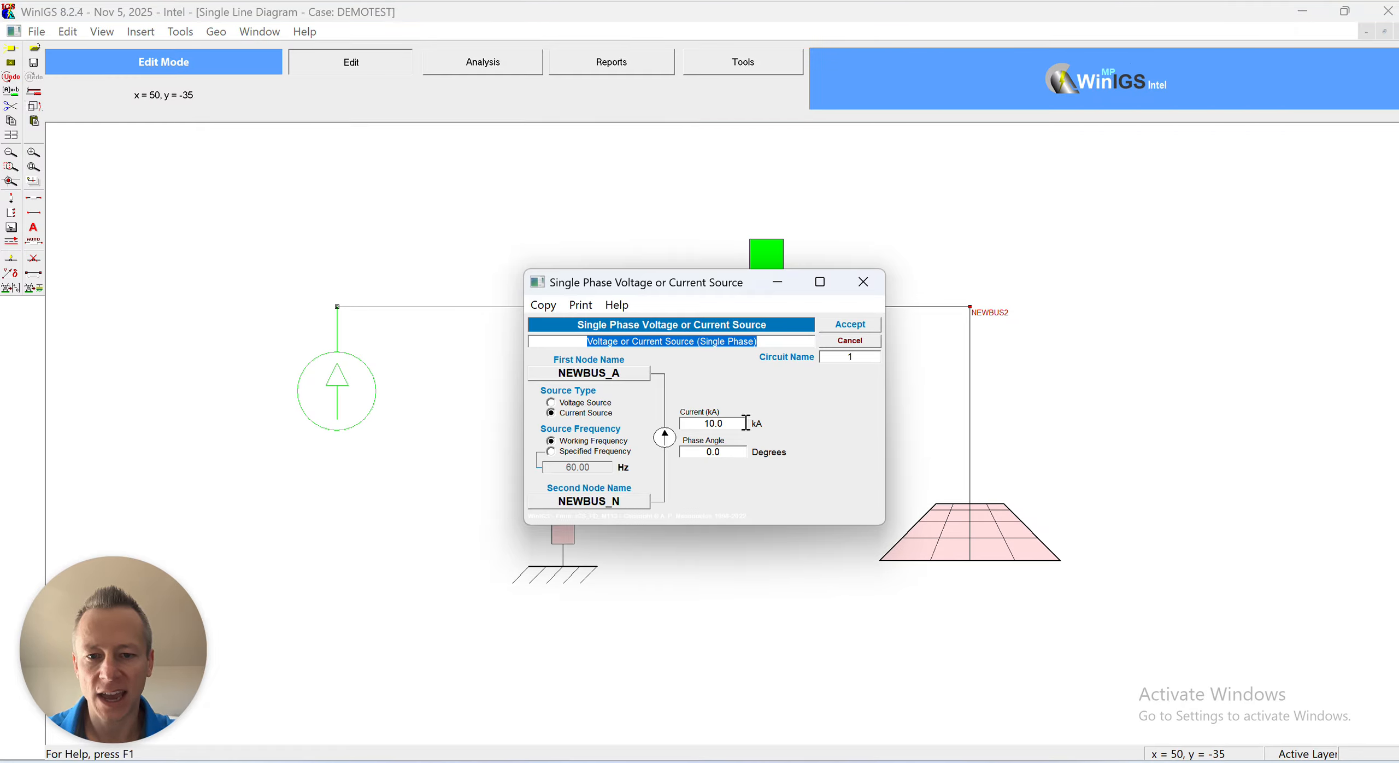
left_click(833, 341)
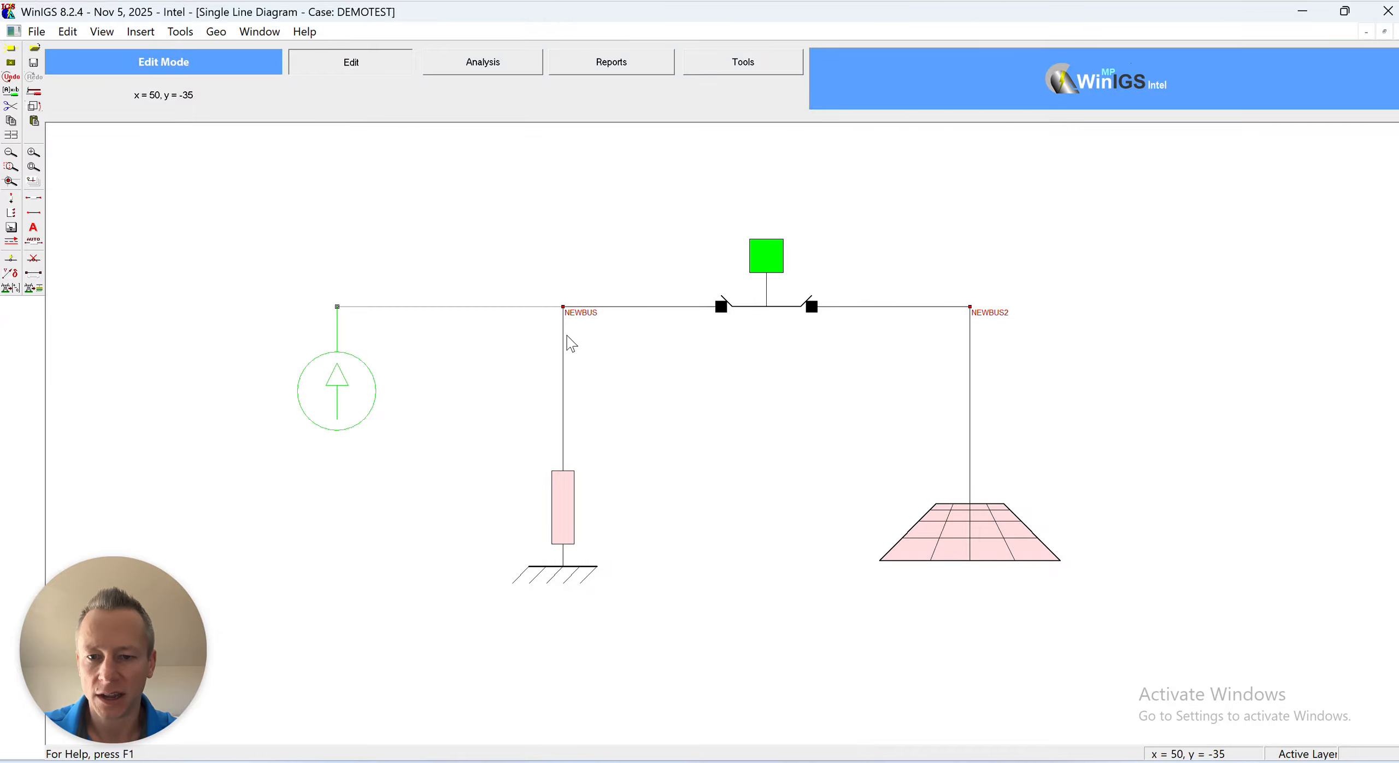
double_click(564, 490)
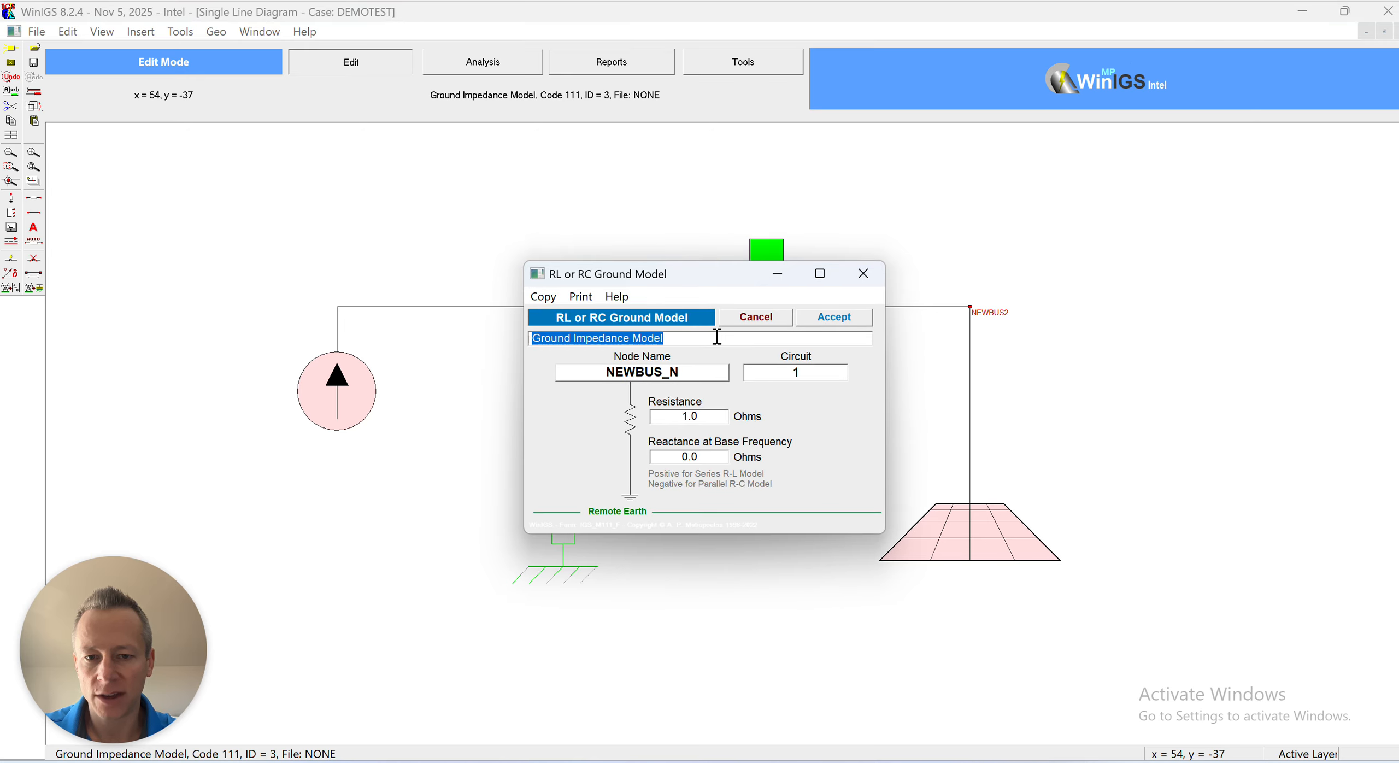
left_click(735, 319)
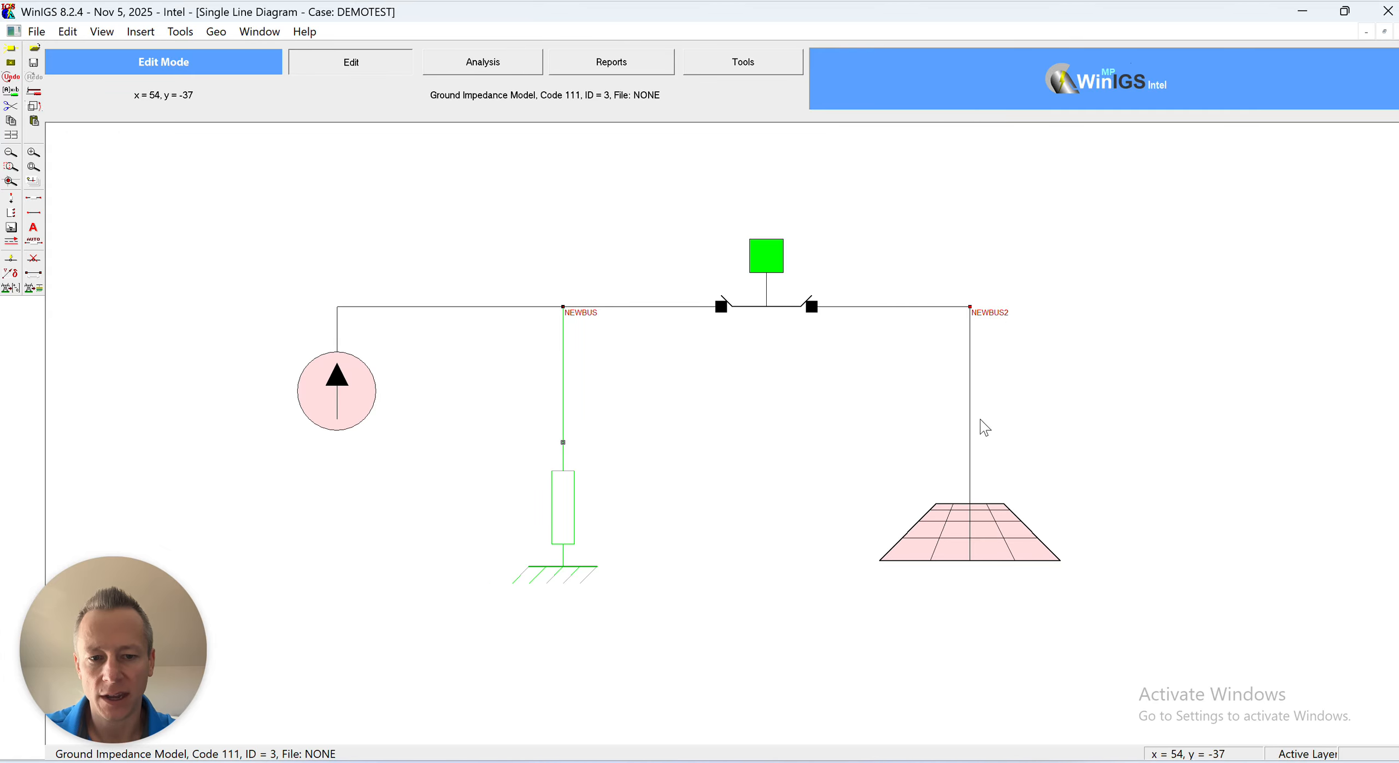
Inspect the bus connections of NEWBUS2 and NEWBUS in the single line diagram
left_click(971, 307)
double_click(970, 306)
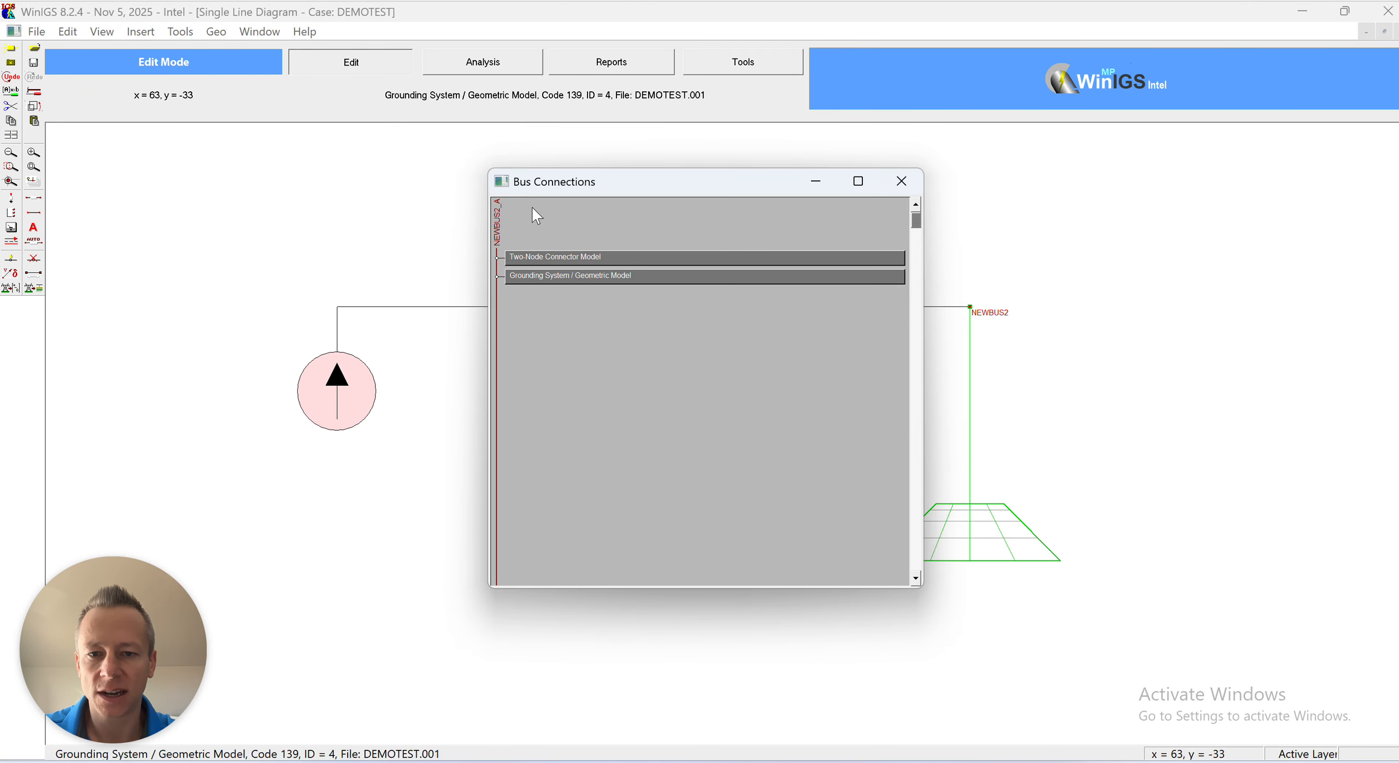
left_click(900, 181)
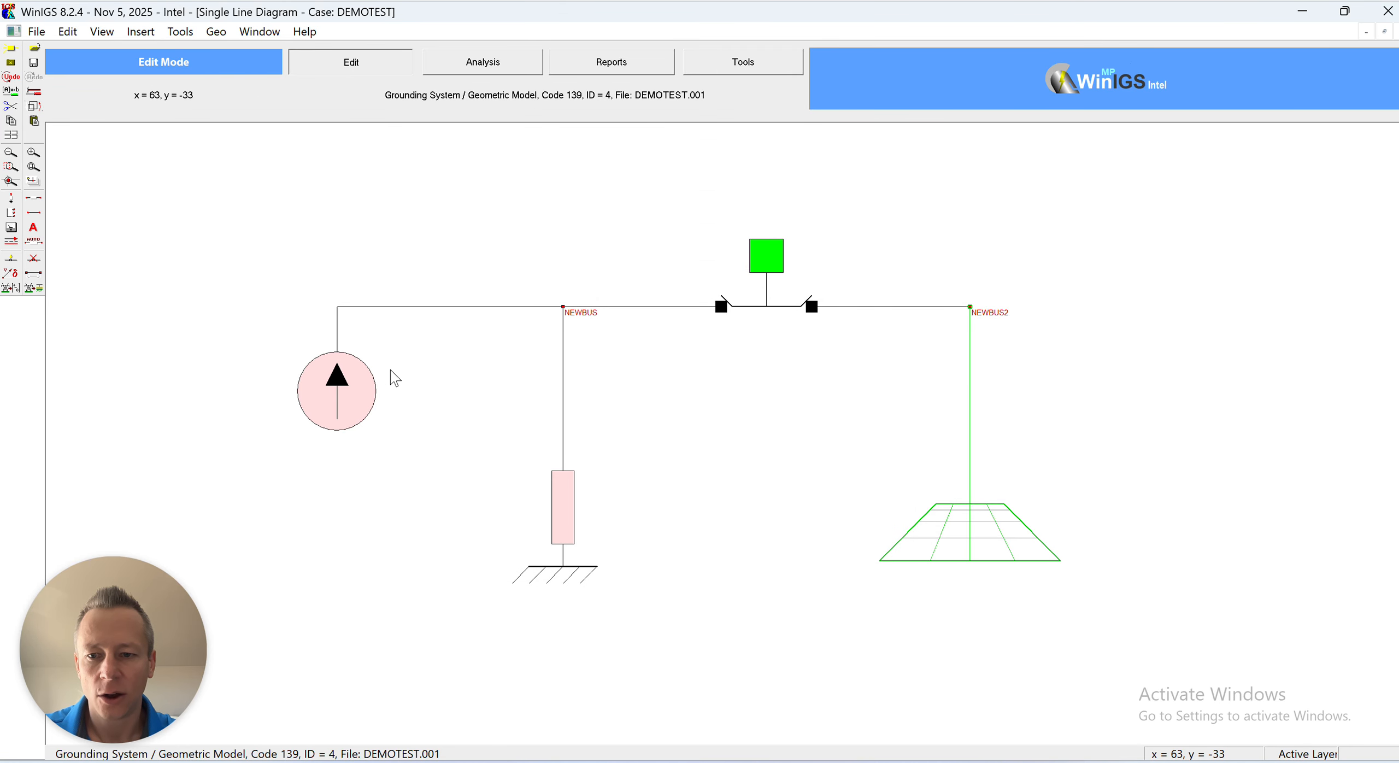
left_click(563, 307)
double_click(563, 307)
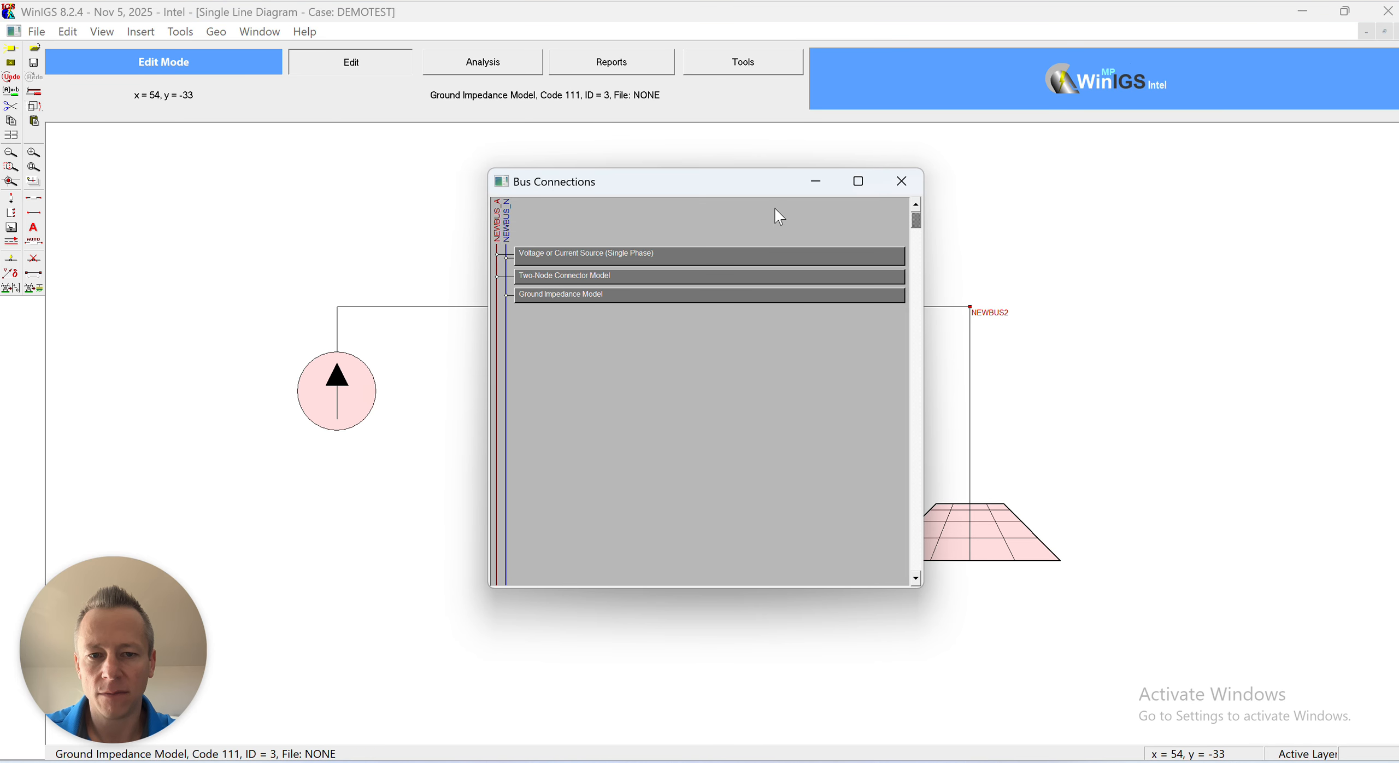
left_click(901, 180)
Check the node name assignments in the single-phase source's parameters and cancel out
double_click(339, 396)
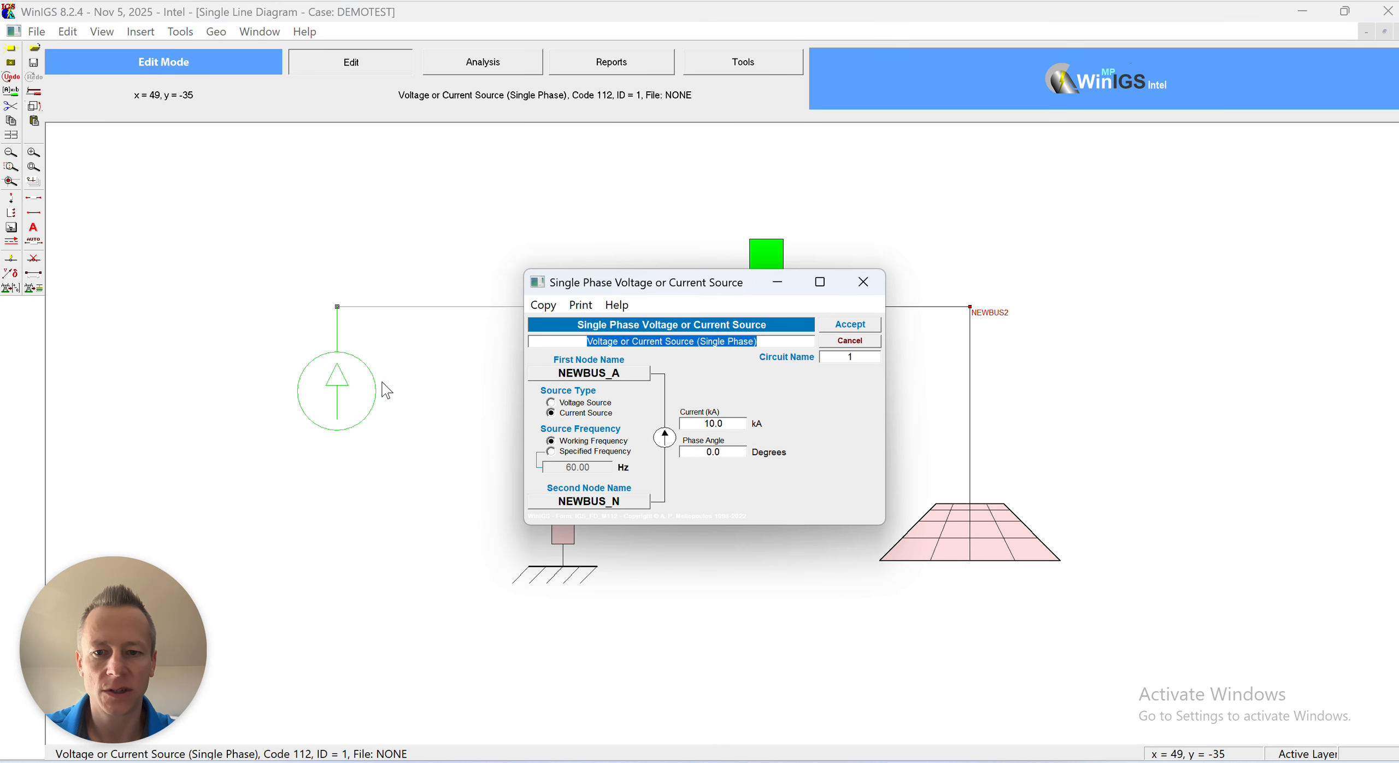
left_click(614, 373)
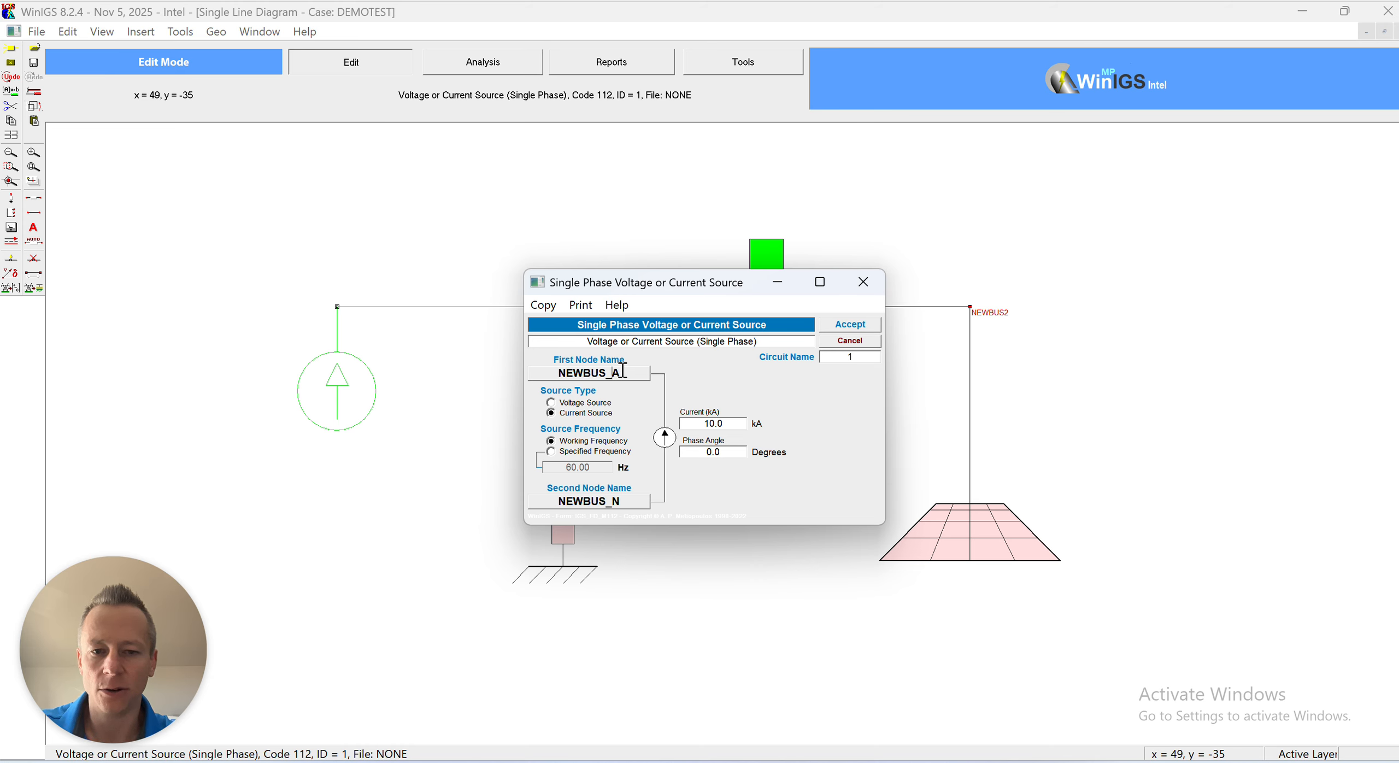
left_click(850, 341)
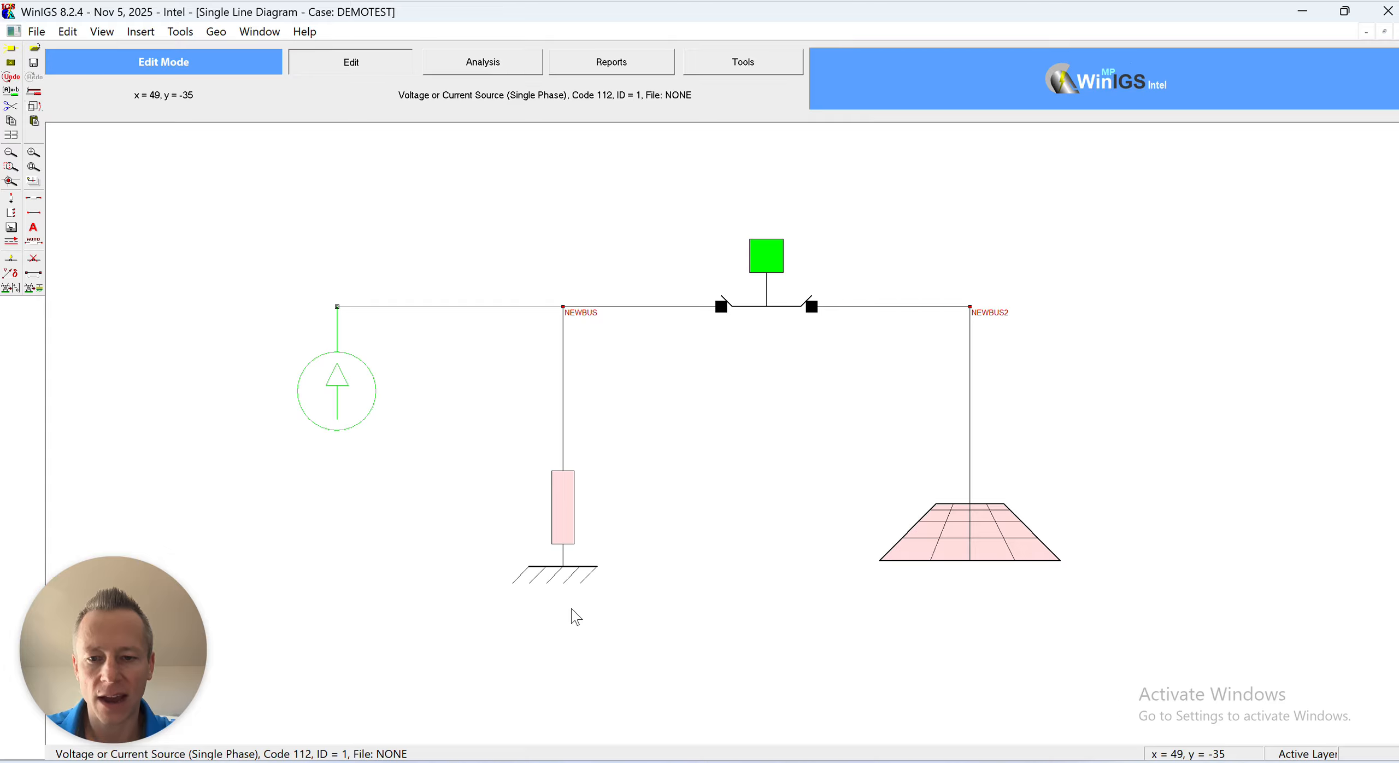
Set the ground impedance model's resistance to 1.0 ohm and accept the parameters
left_click(562, 497)
double_click(563, 496)
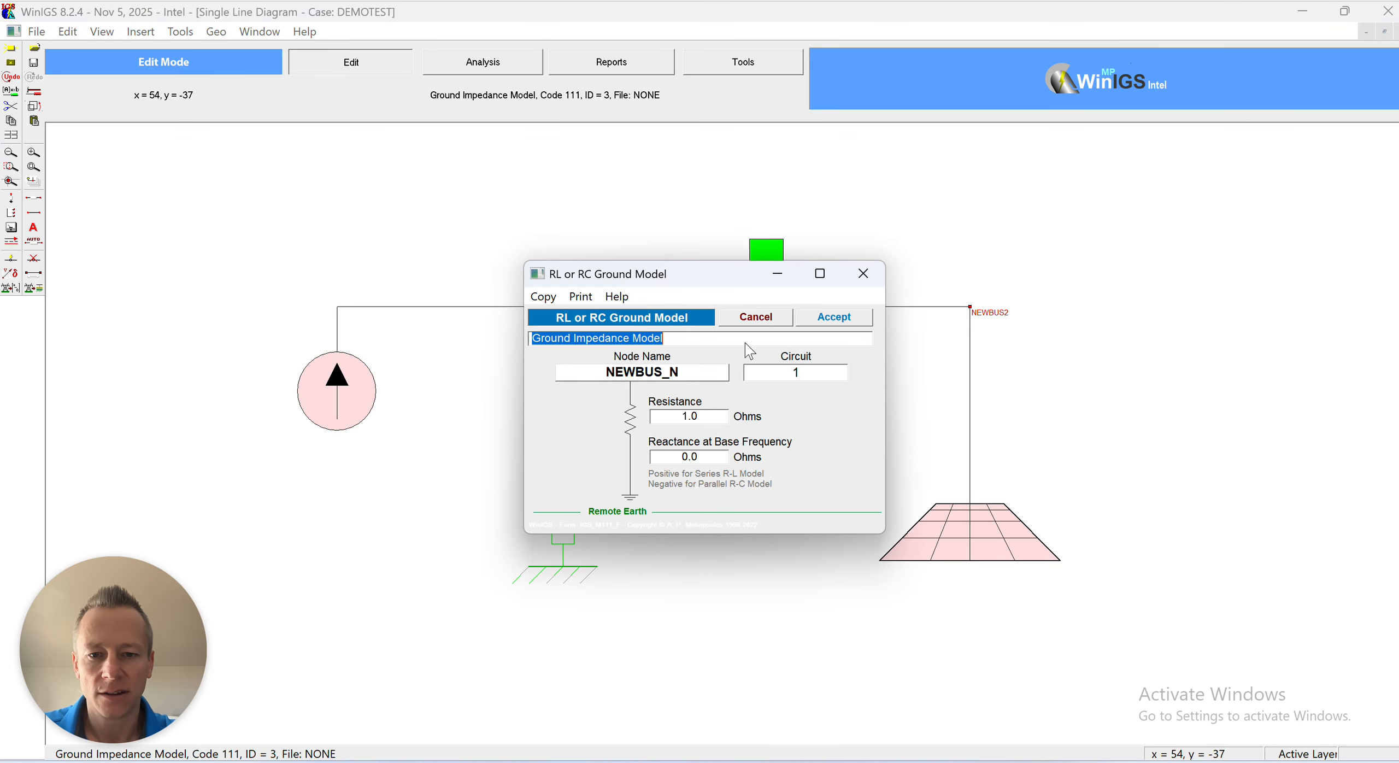
left_click(704, 415)
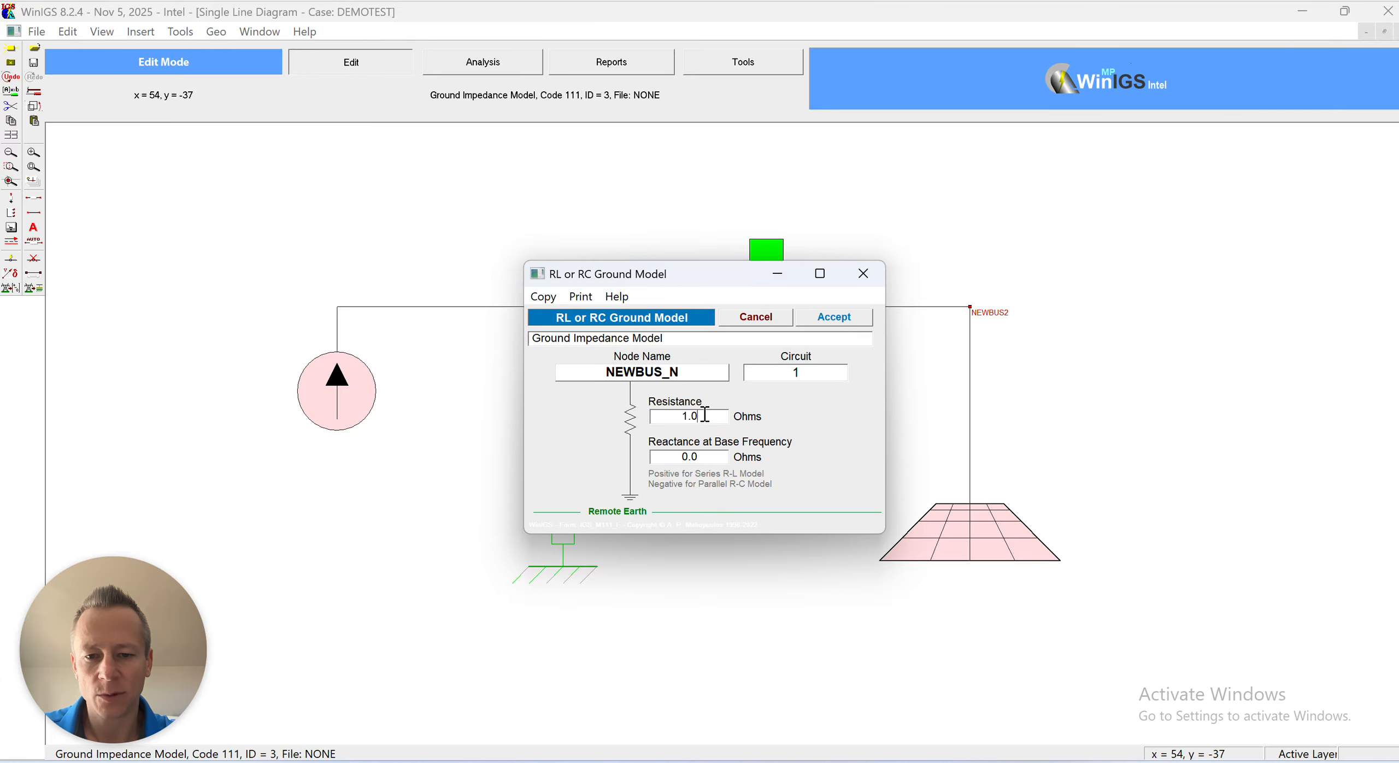
key("BackSpace")
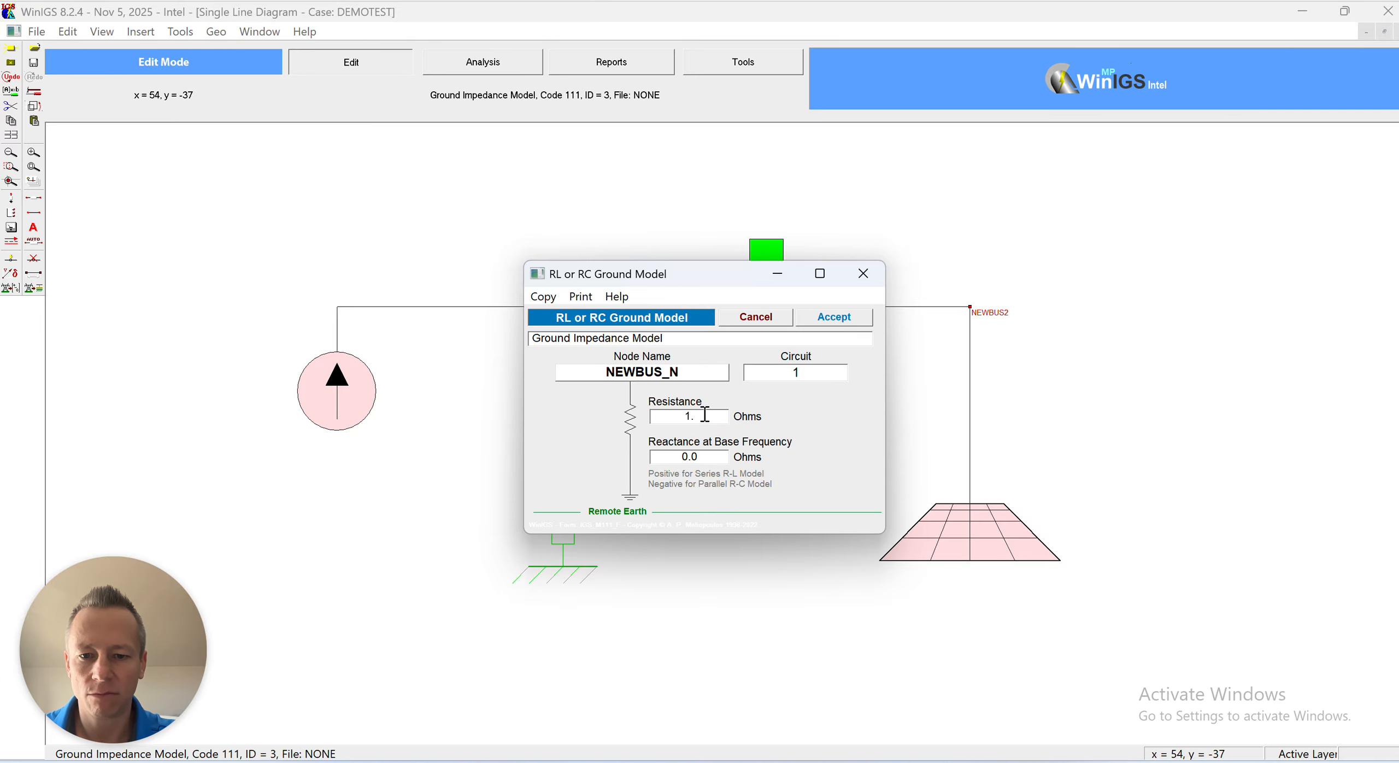
type("0")
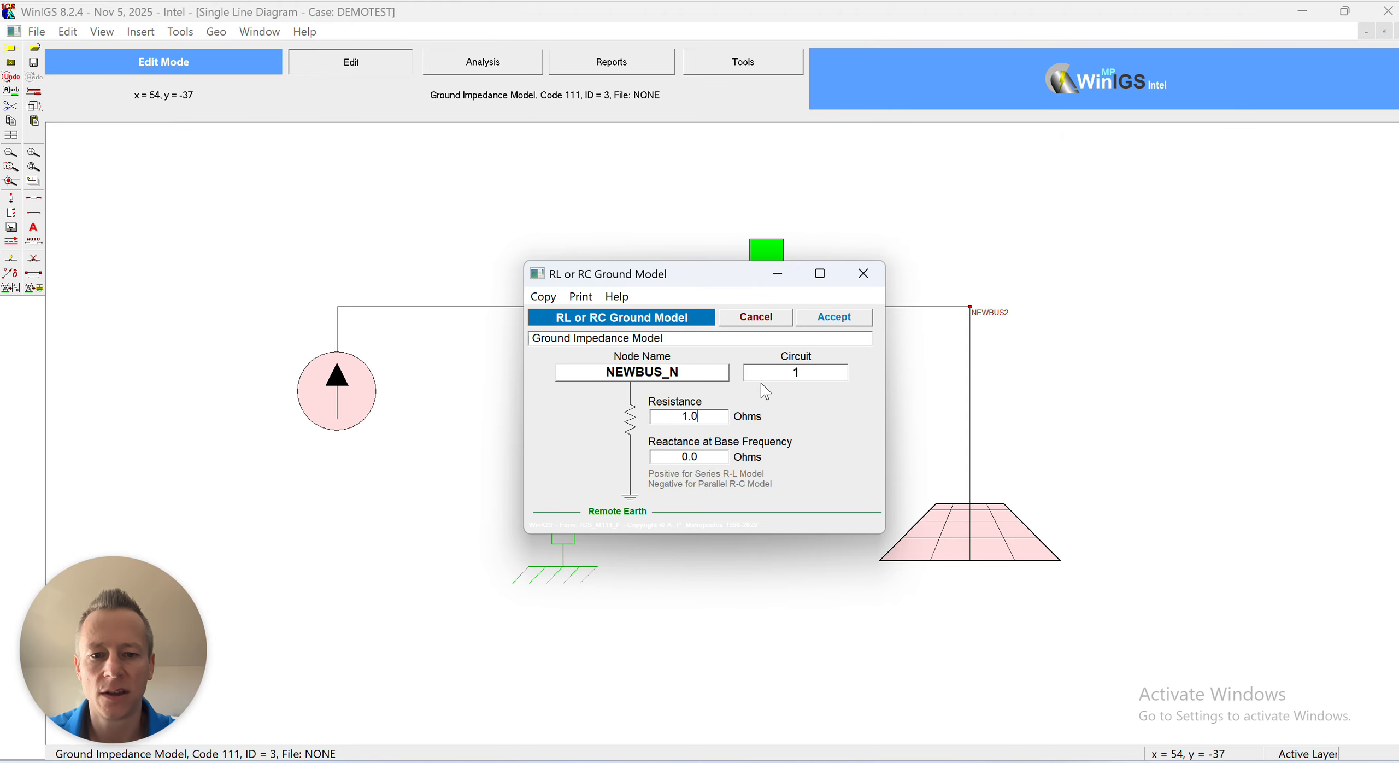
left_click(813, 317)
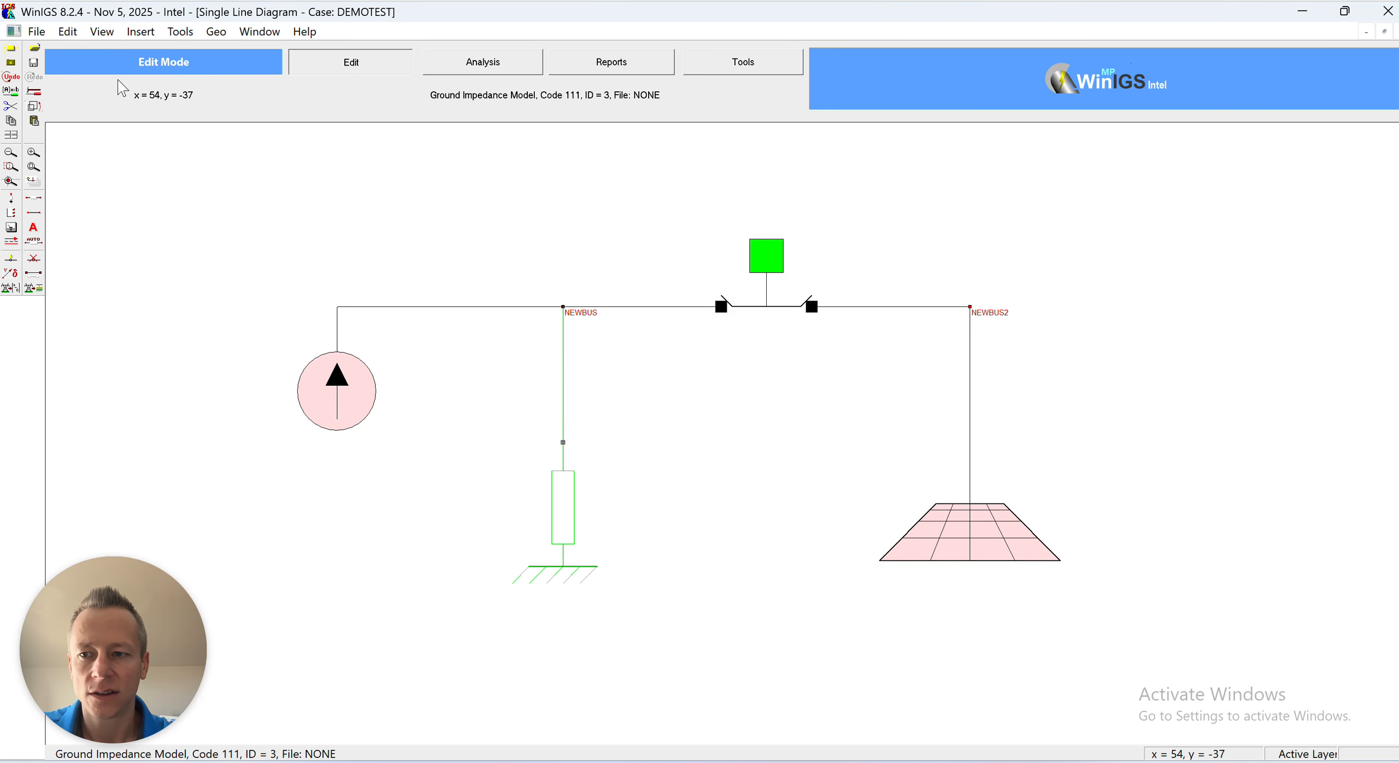
Look through the new case file dialog and the lists of insertable connector and single-bus device models, cancelling each
left_click(13, 53)
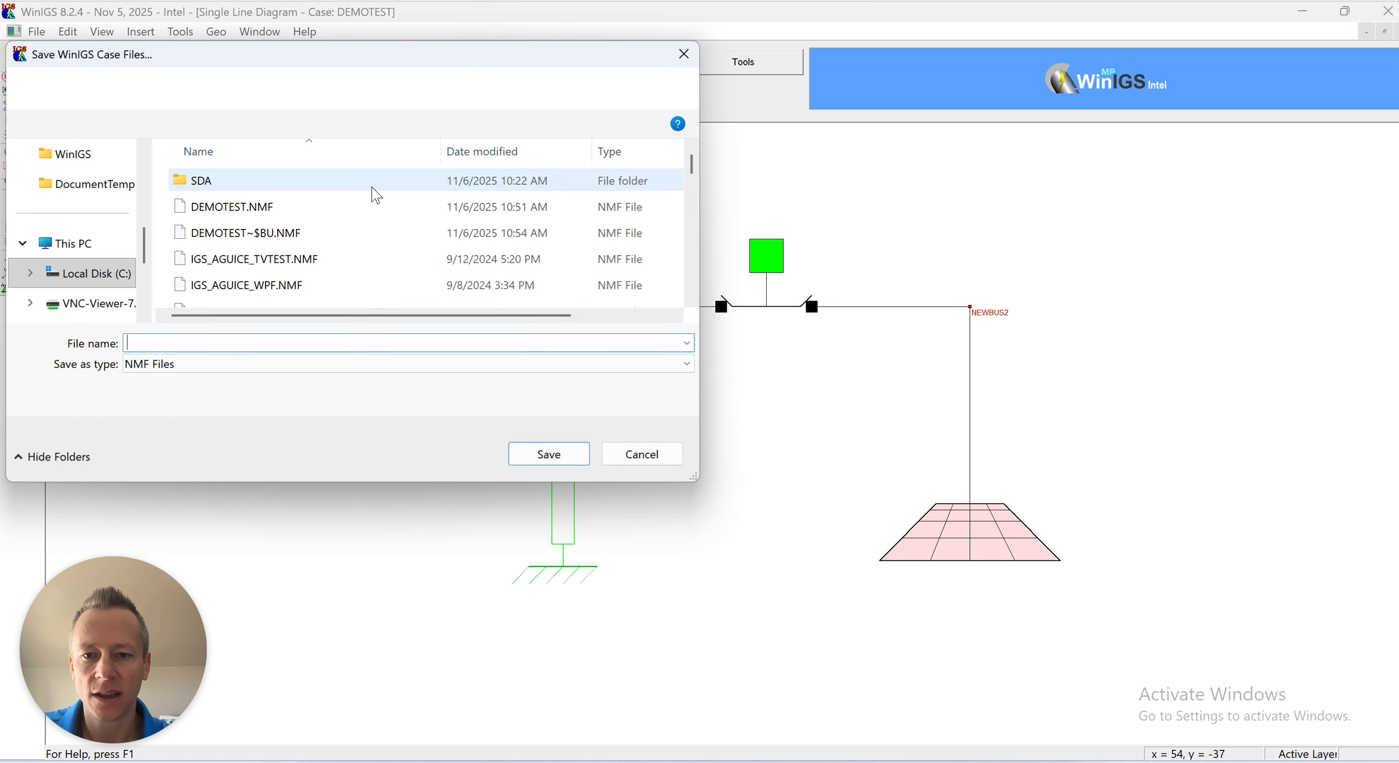
left_click(616, 466)
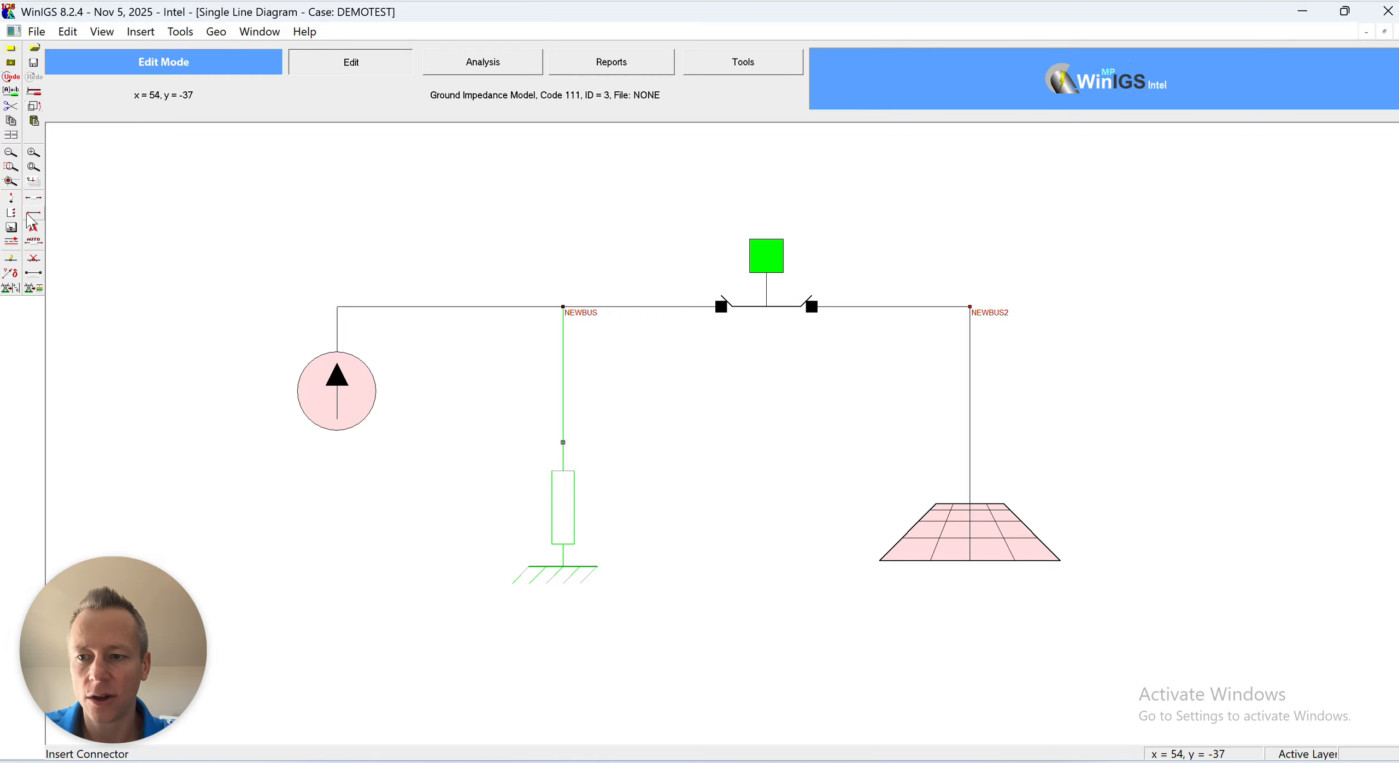
left_click(31, 221)
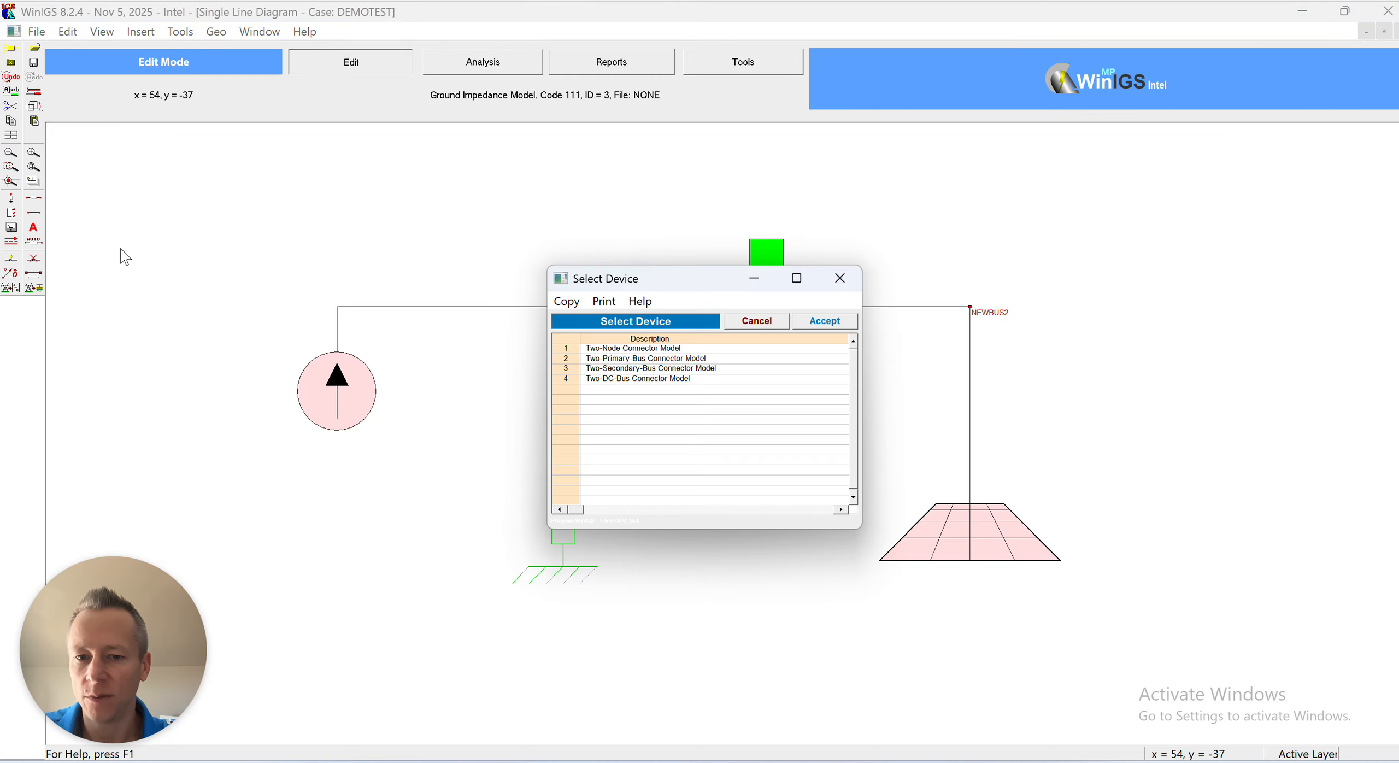
left_click(743, 323)
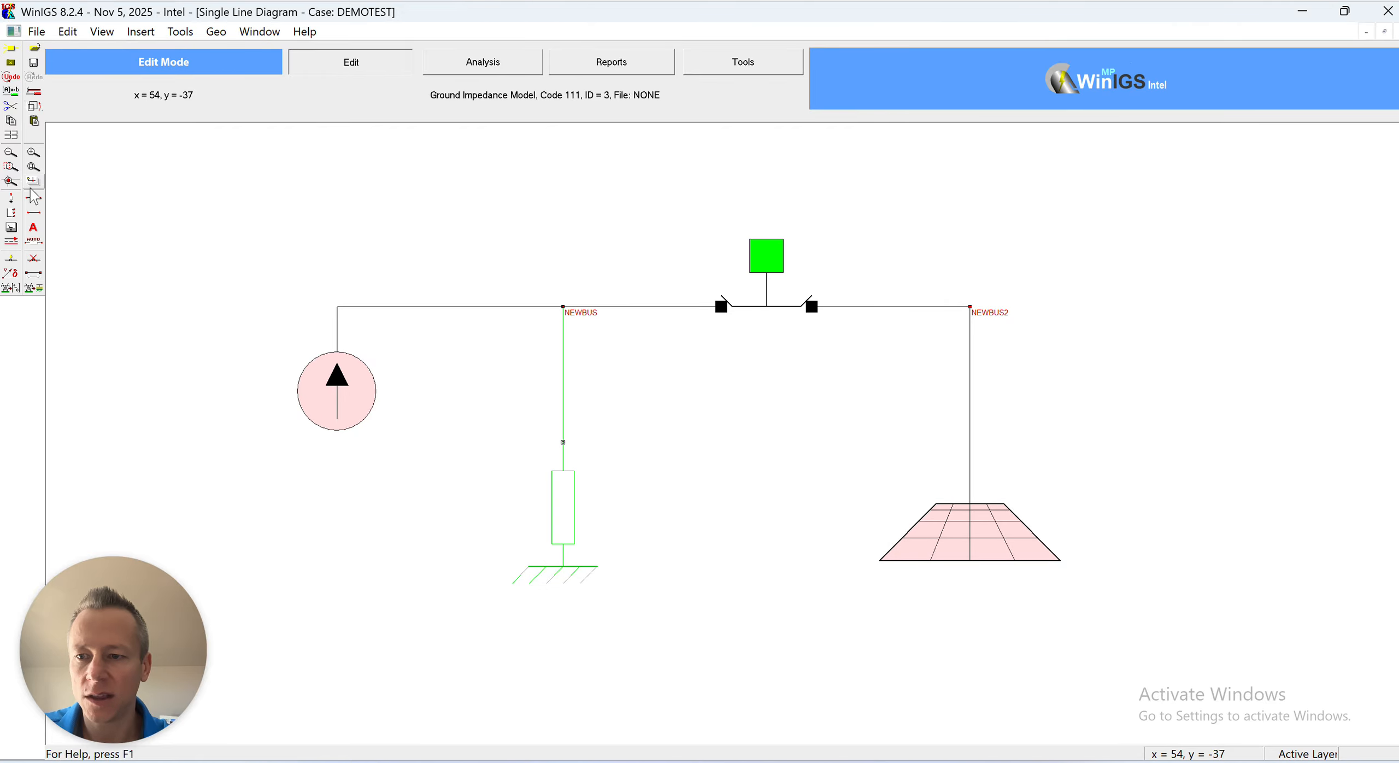
left_click(11, 199)
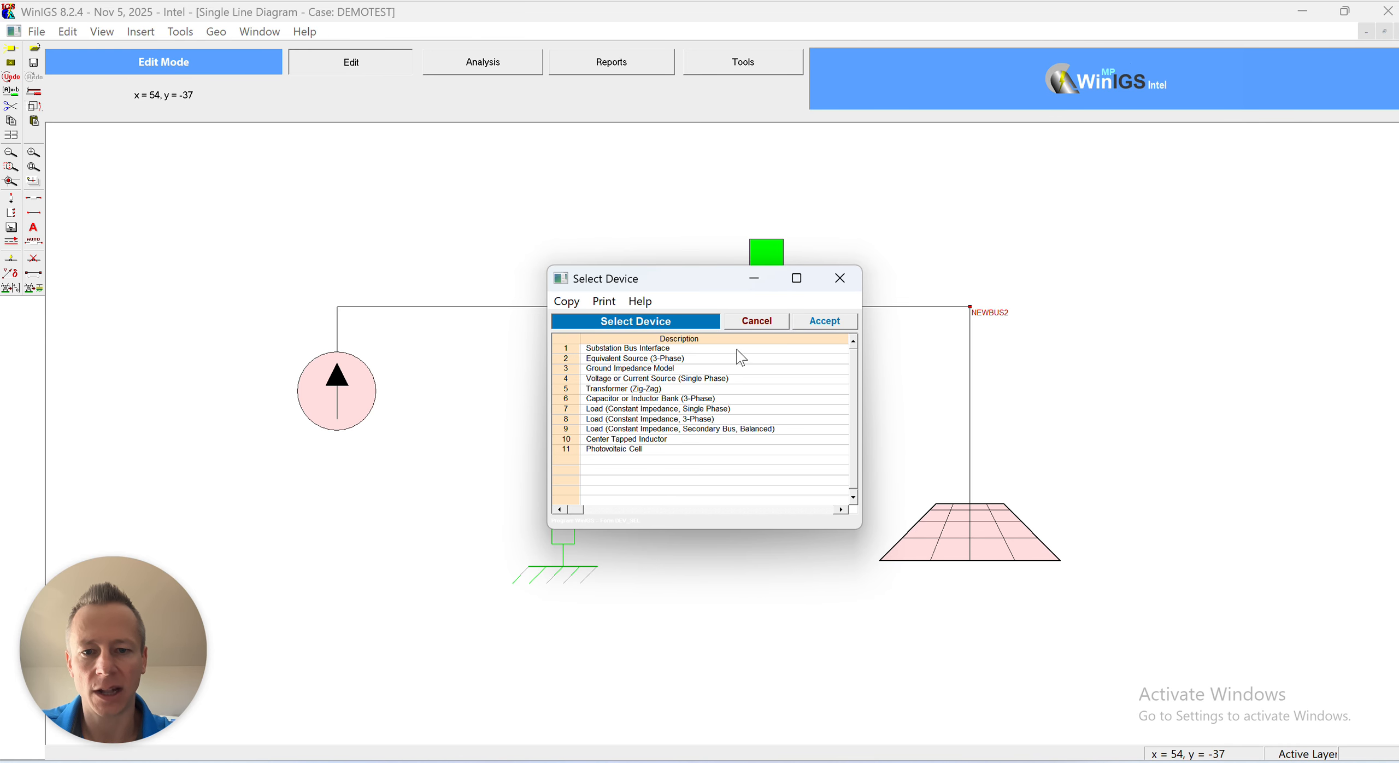
left_click(754, 320)
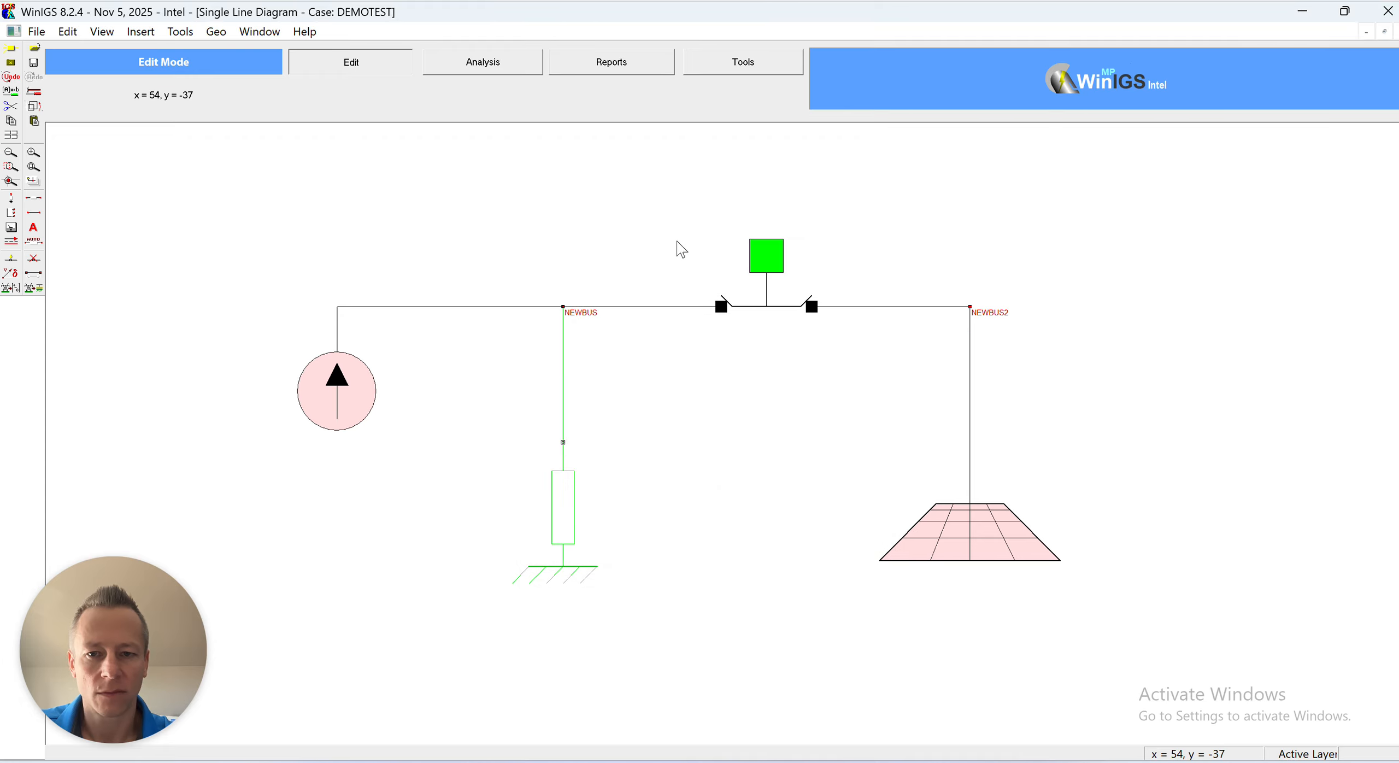
Run the Base Case network analysis and dismiss the solution summary
left_click(489, 73)
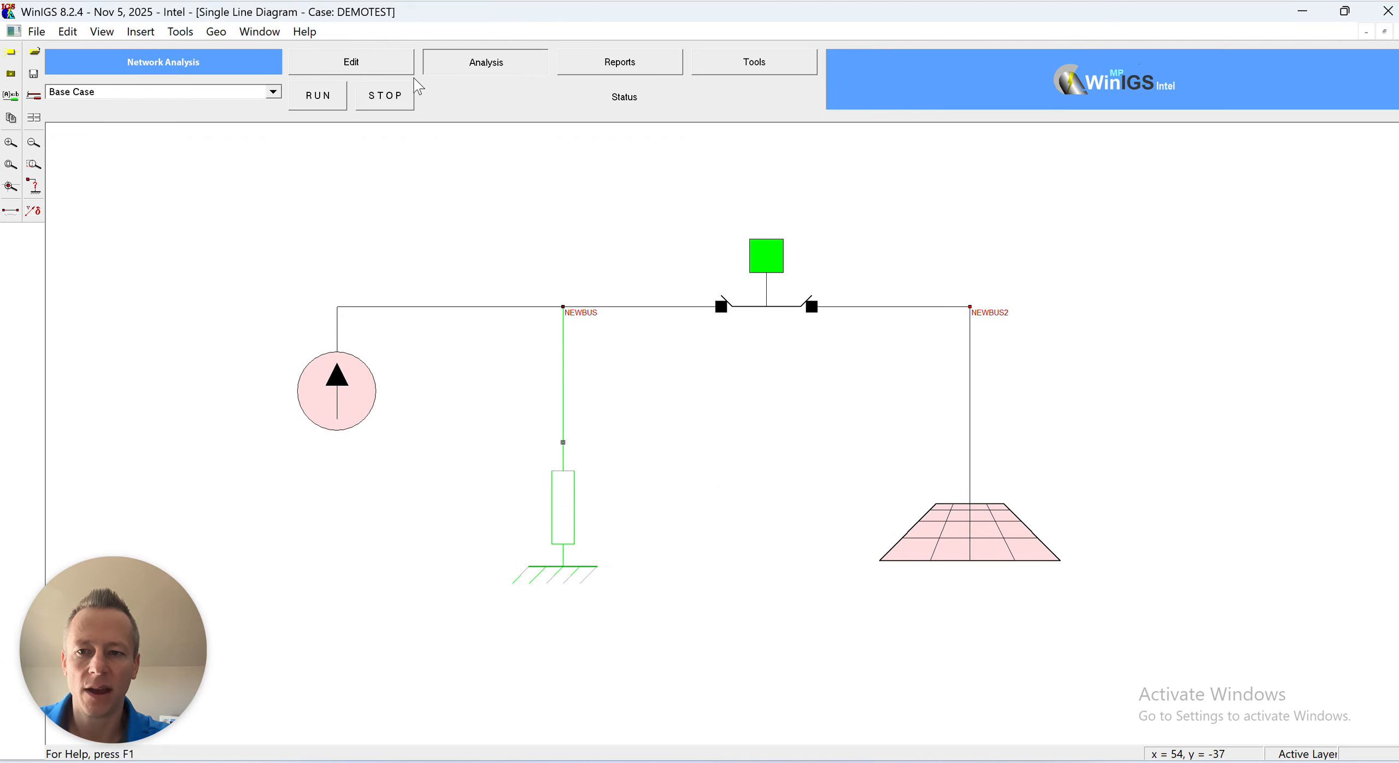
left_click(328, 96)
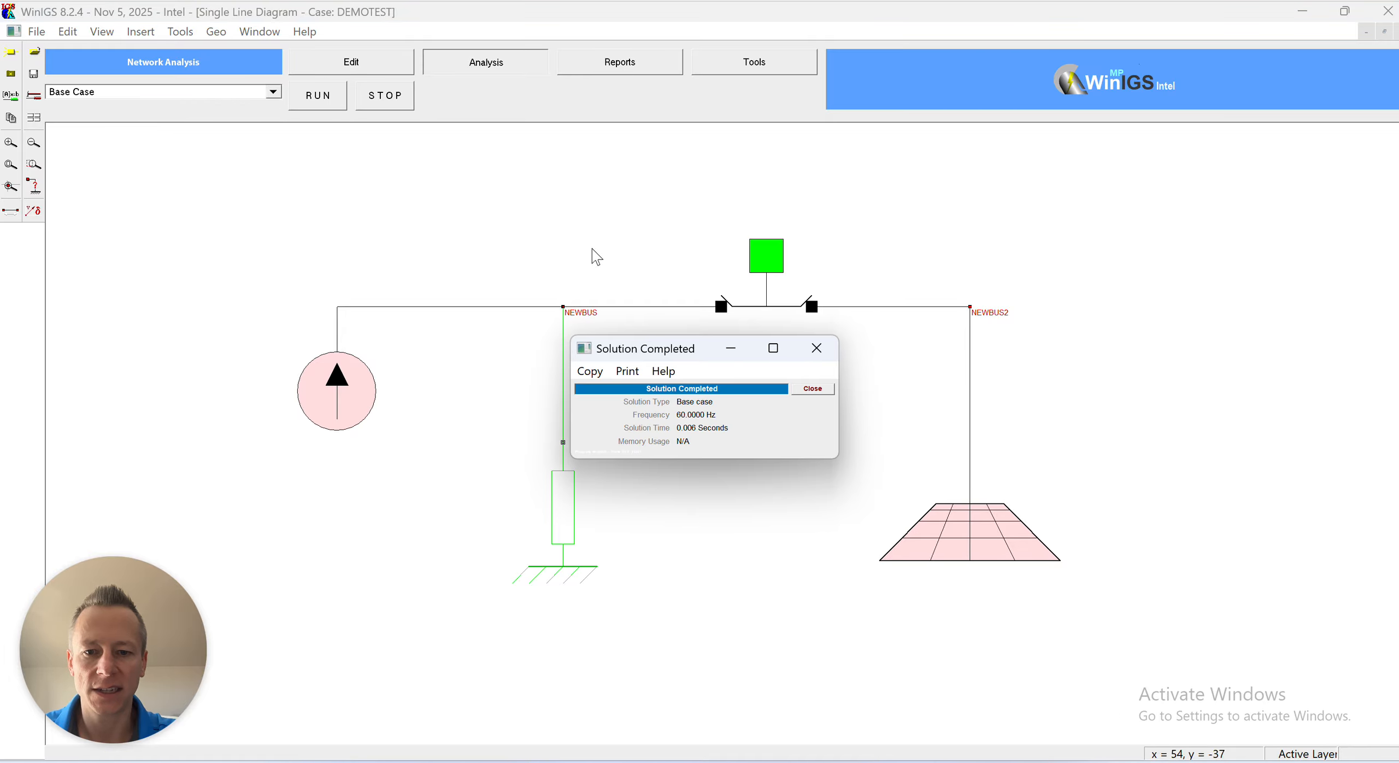
left_click(813, 388)
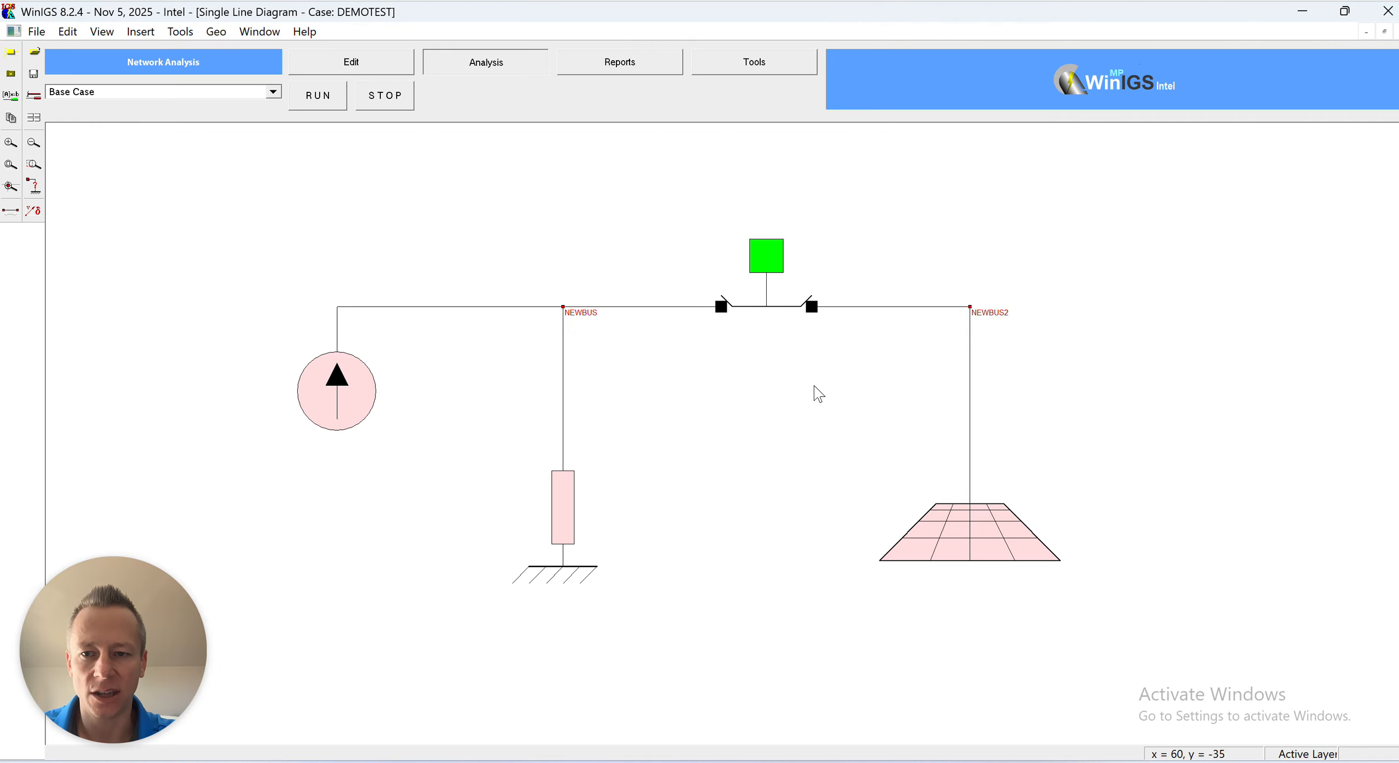
View the Graphical I/O voltage and current reports of the grounding system and the ground impedance model
left_click(608, 68)
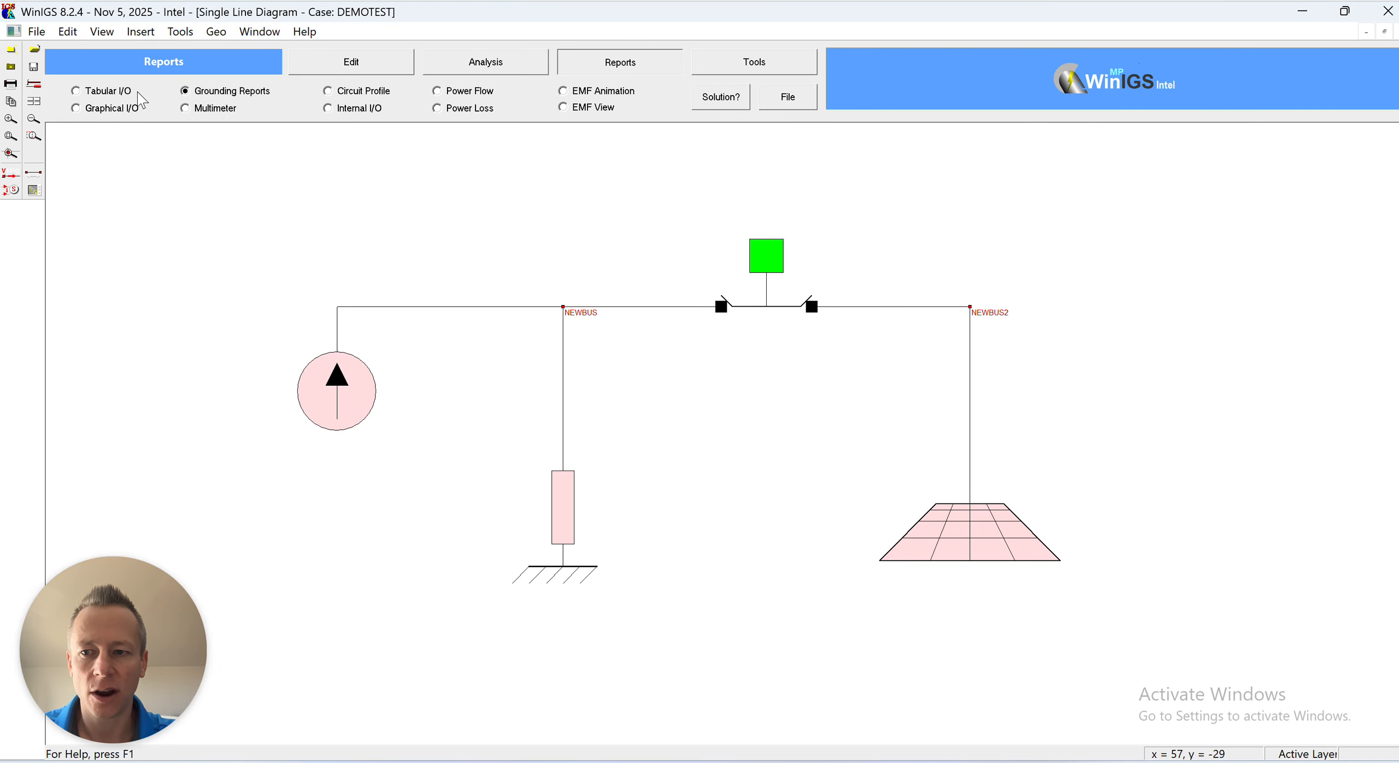
left_click(116, 109)
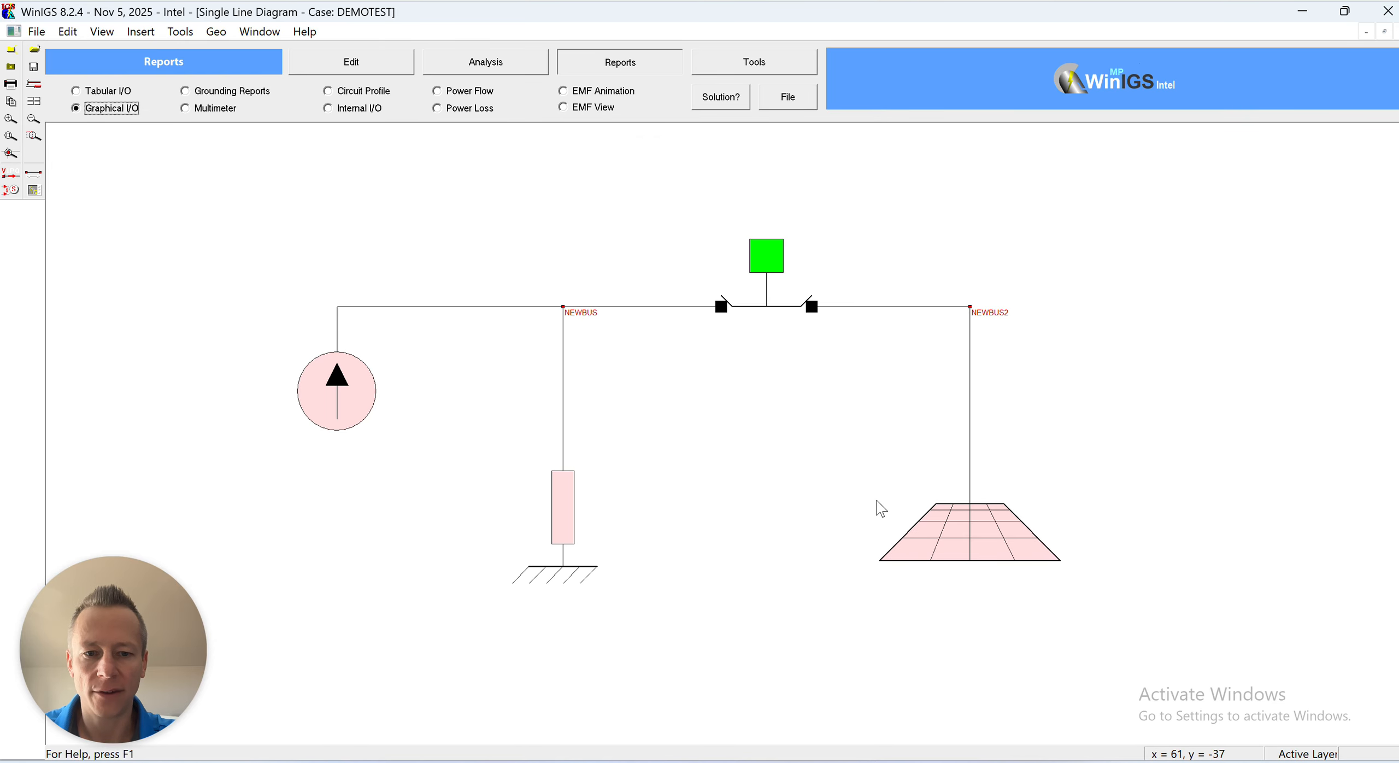
left_click(951, 537)
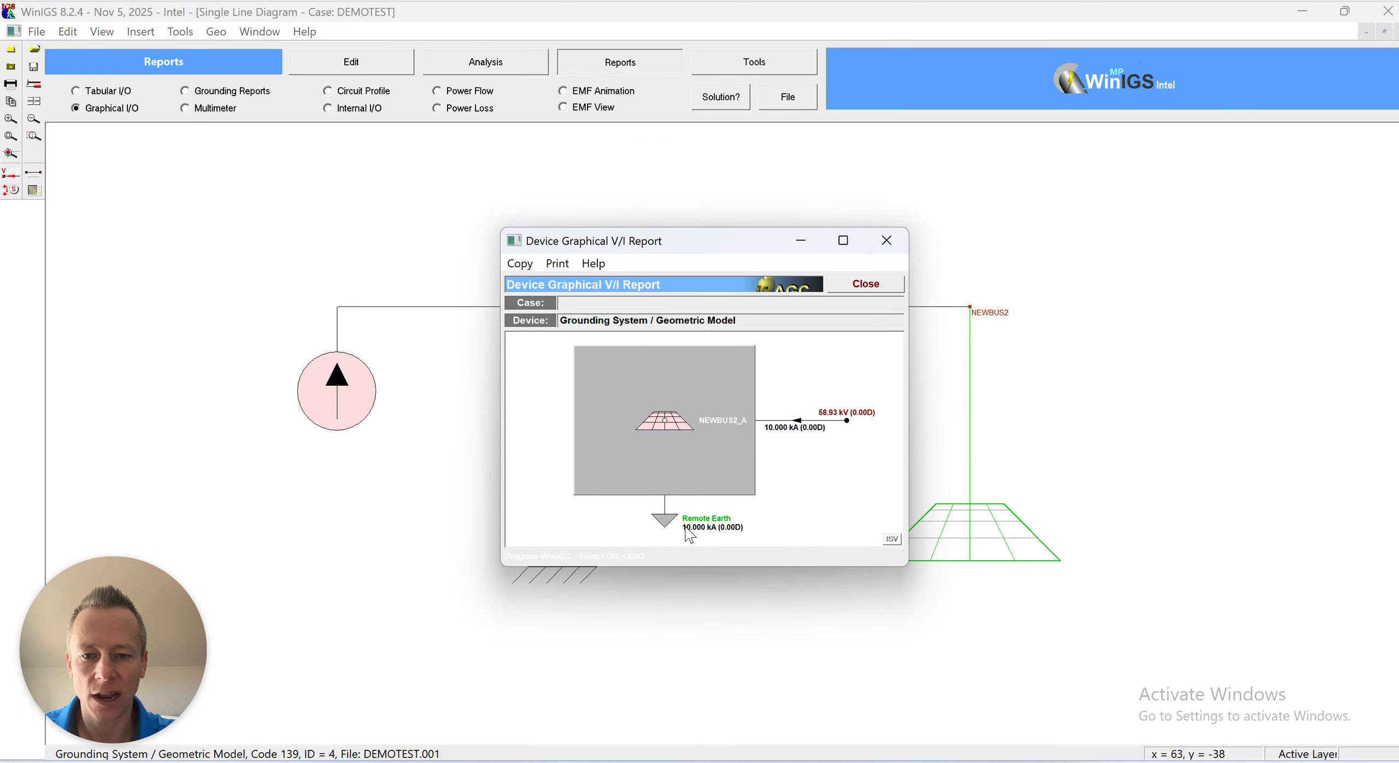
left_click(852, 285)
left_click(572, 494)
double_click(568, 486)
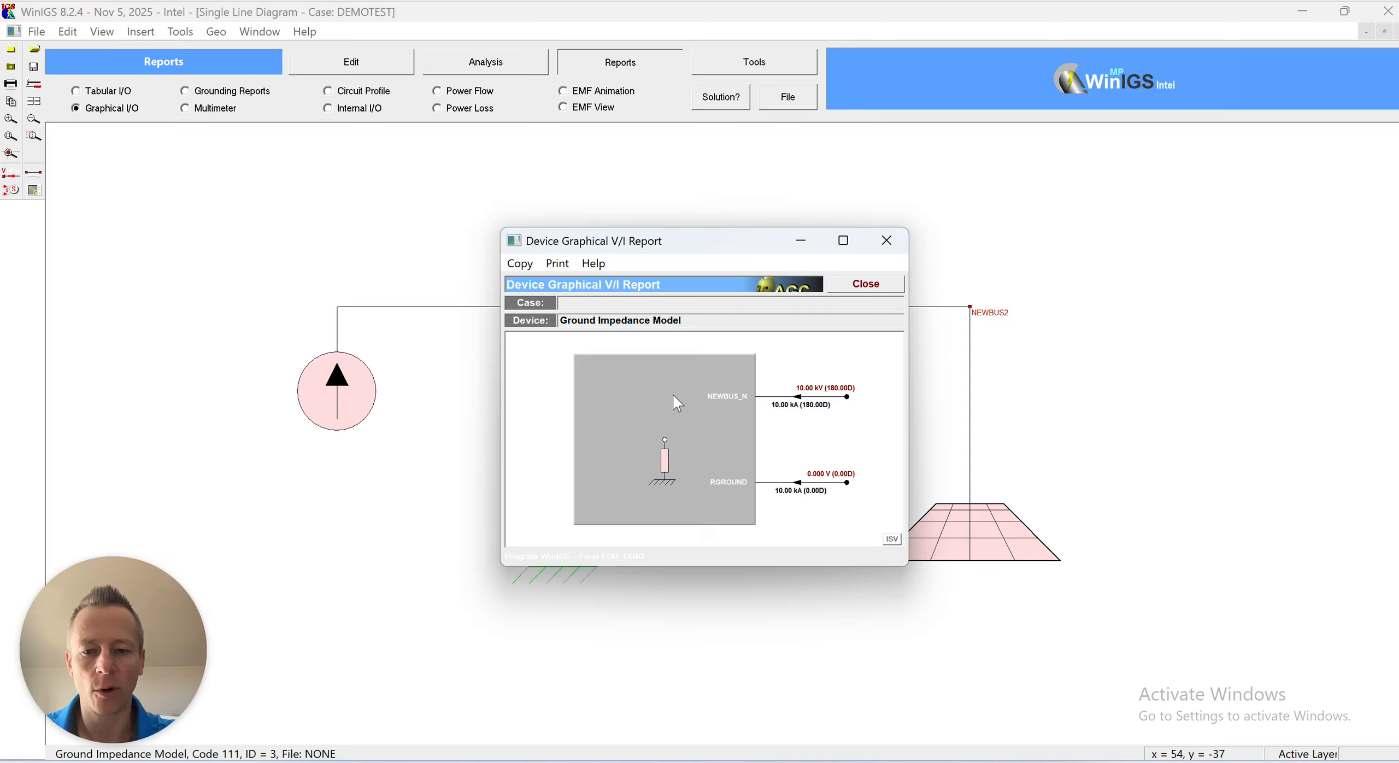
left_click(861, 285)
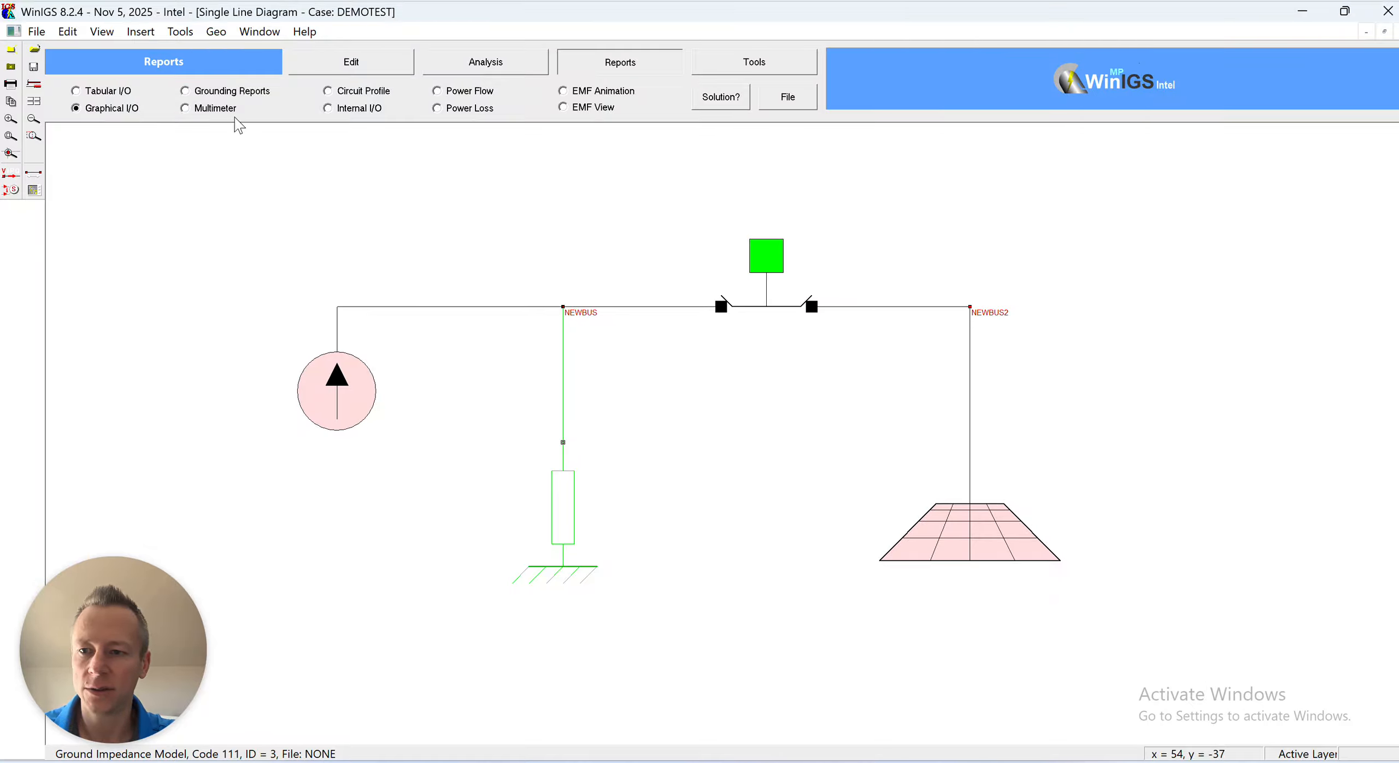
Open the grounding system's geometric model for Grounding Reports, maximize its window and frame the ground grid
left_click(186, 92)
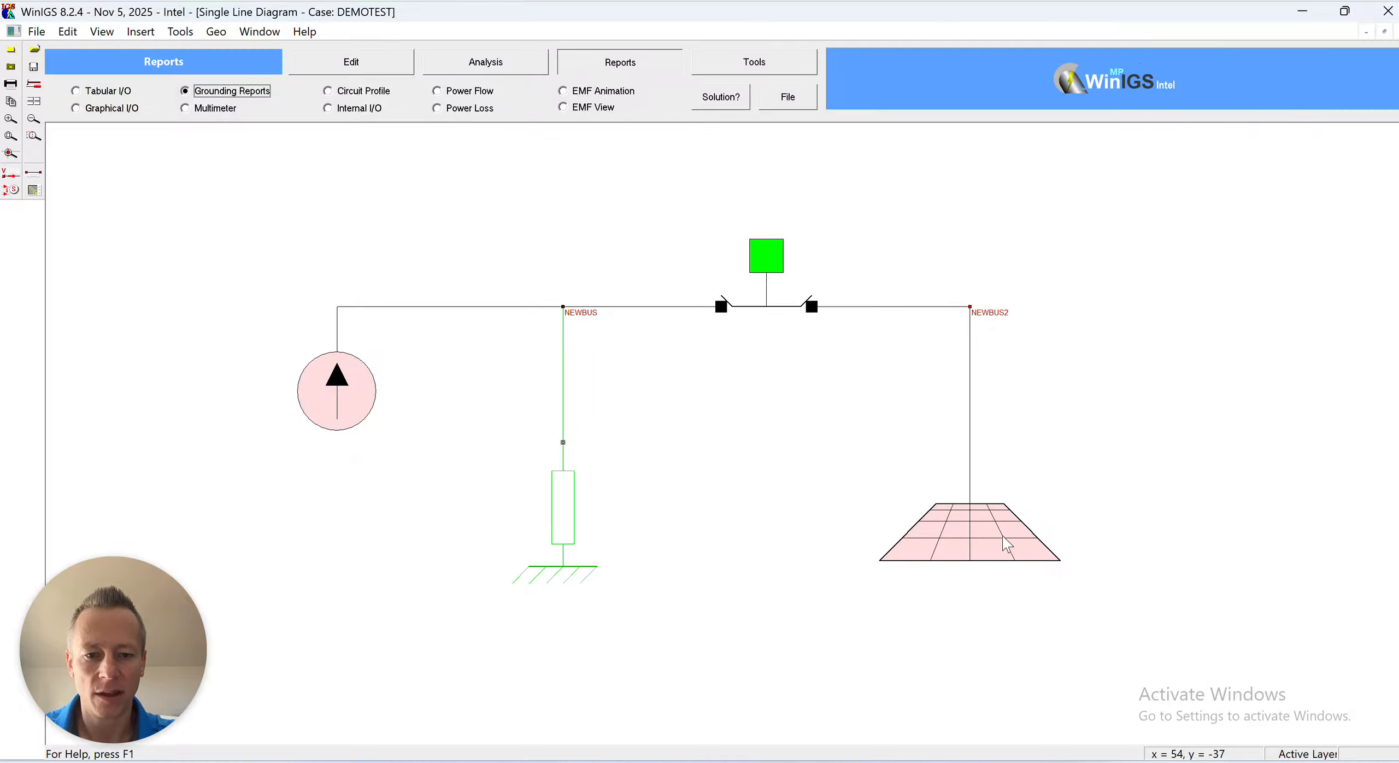
double_click(970, 533)
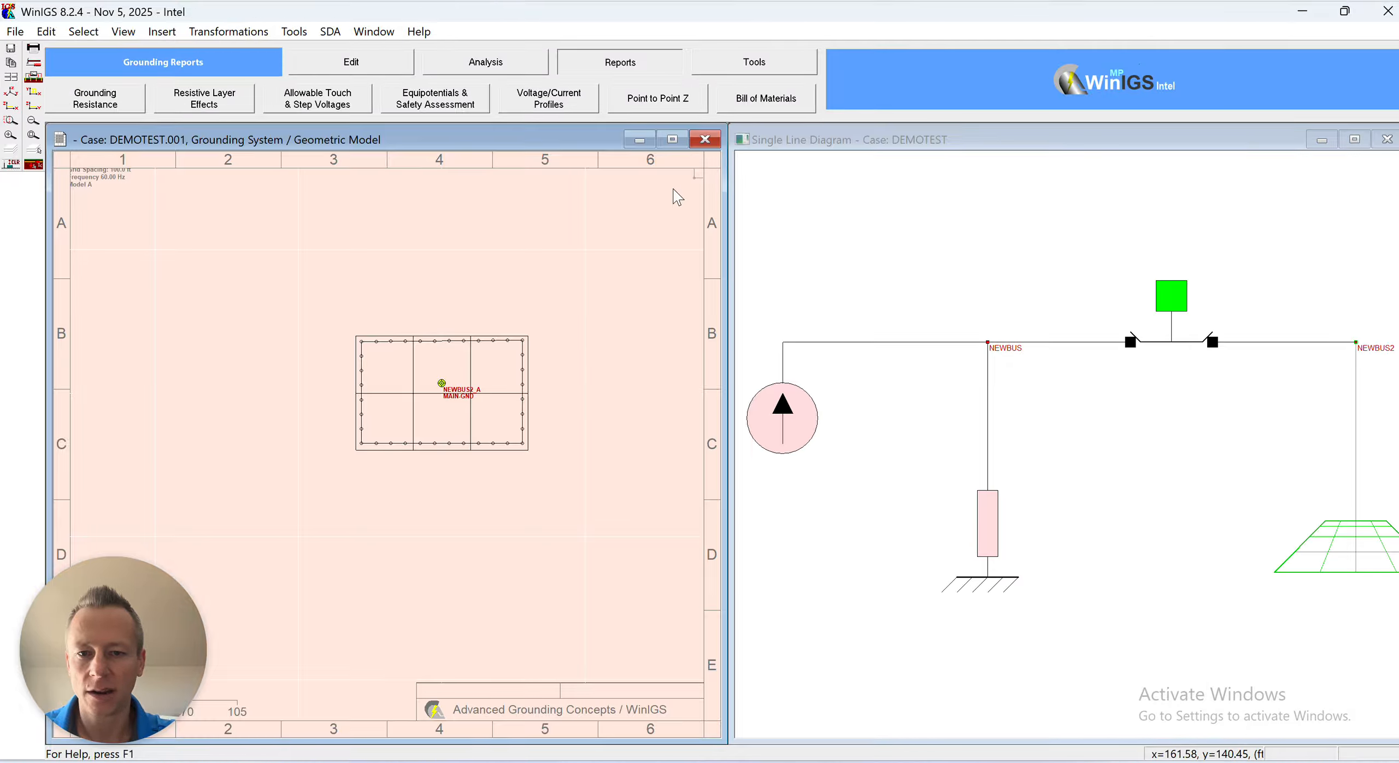
left_click(675, 143)
scroll(525, 304, "up", 3)
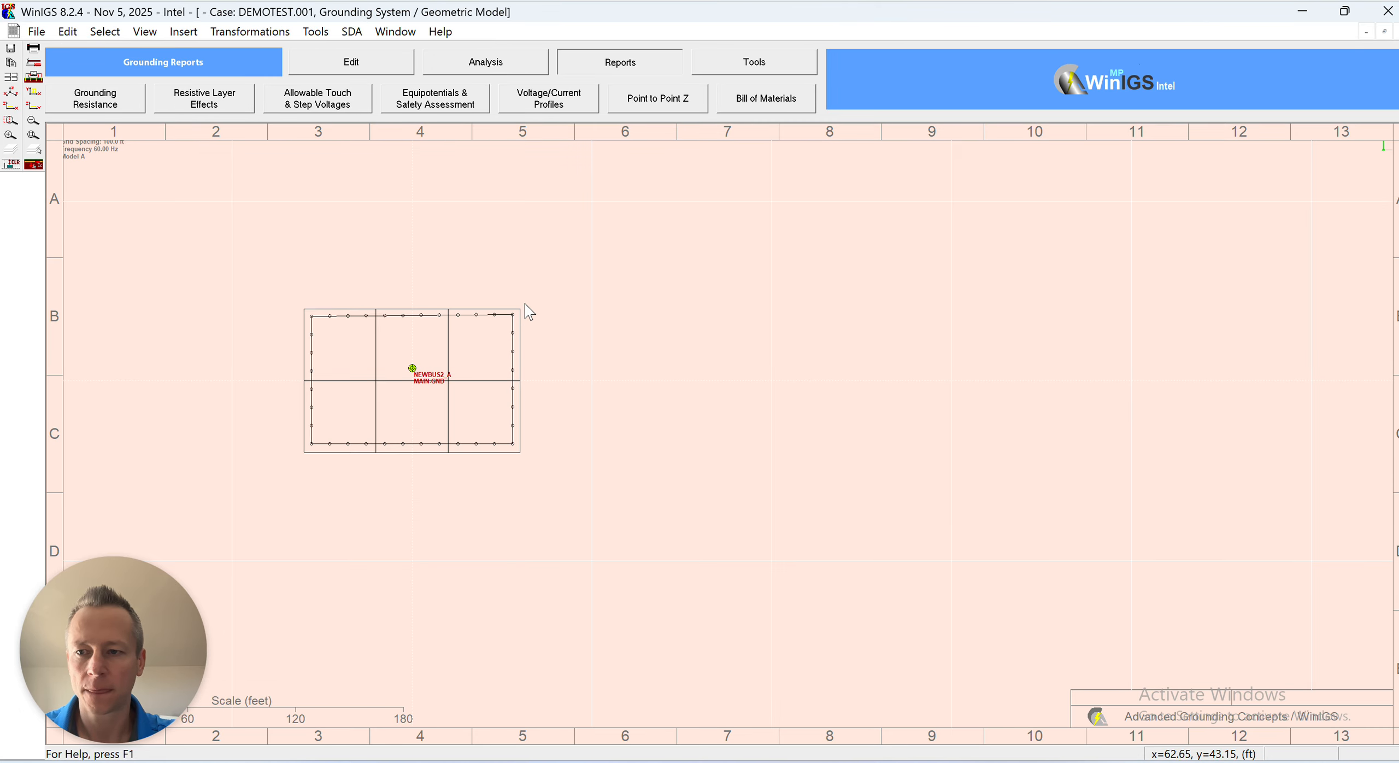
scroll(253, 382, "up", 3)
left_click_drag(303, 390, 496, 403)
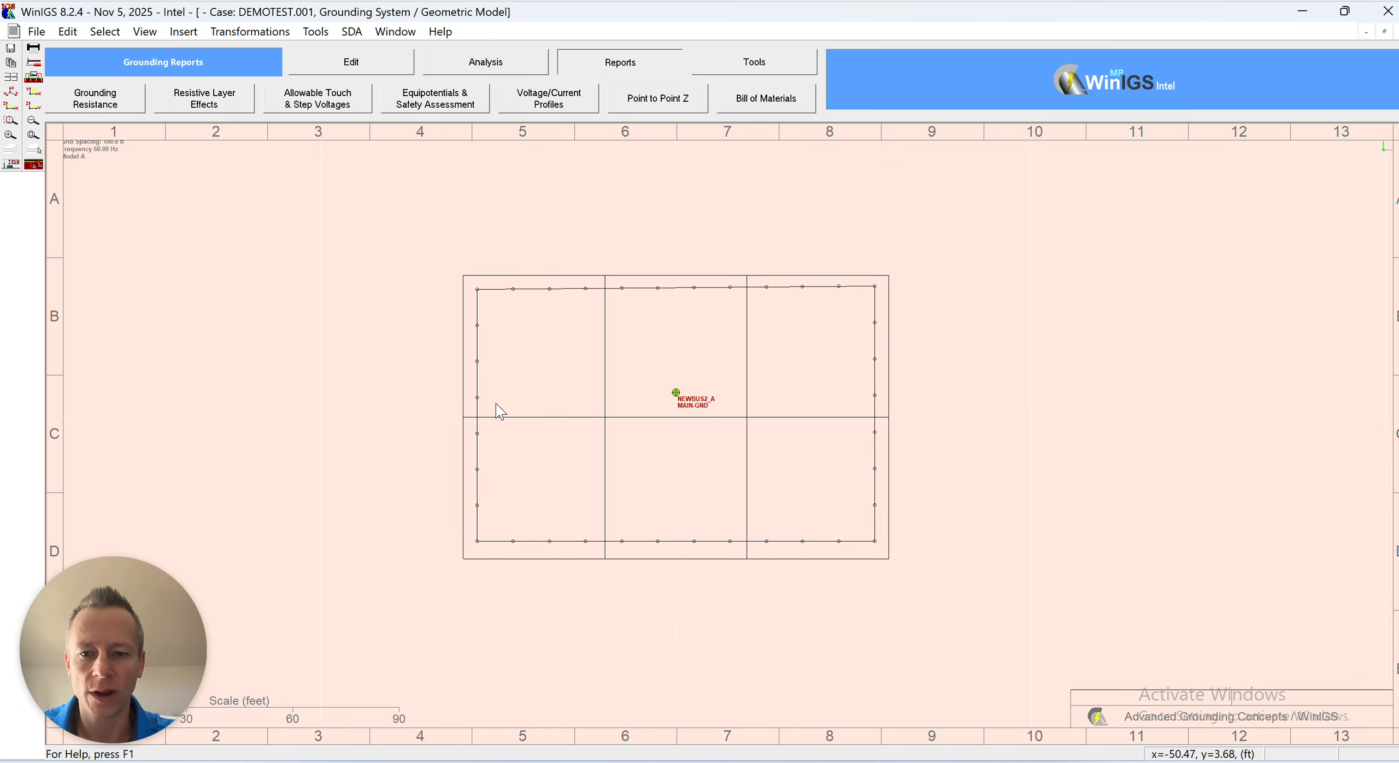
View the soil model parameters of the grounding system and cancel without changes
scroll(496, 403, "up", 1)
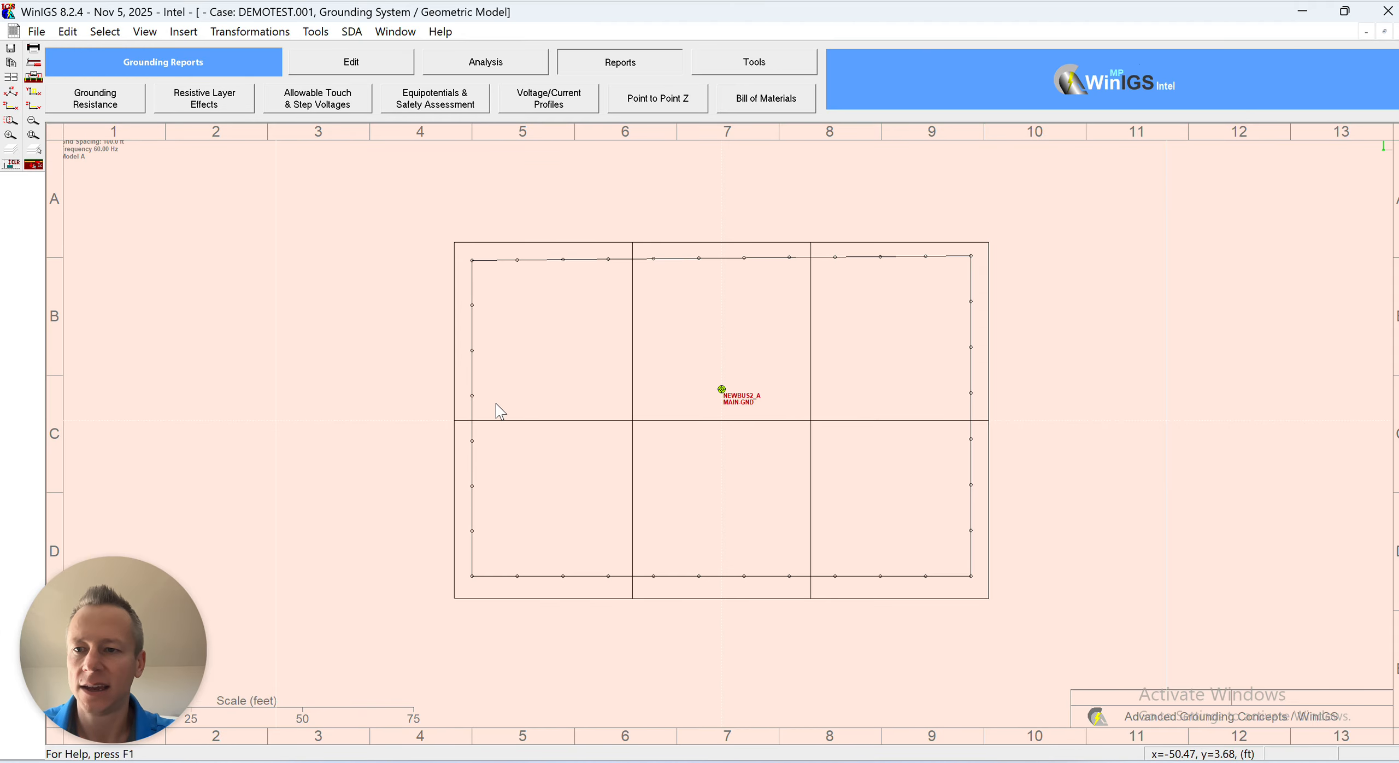
left_click(34, 77)
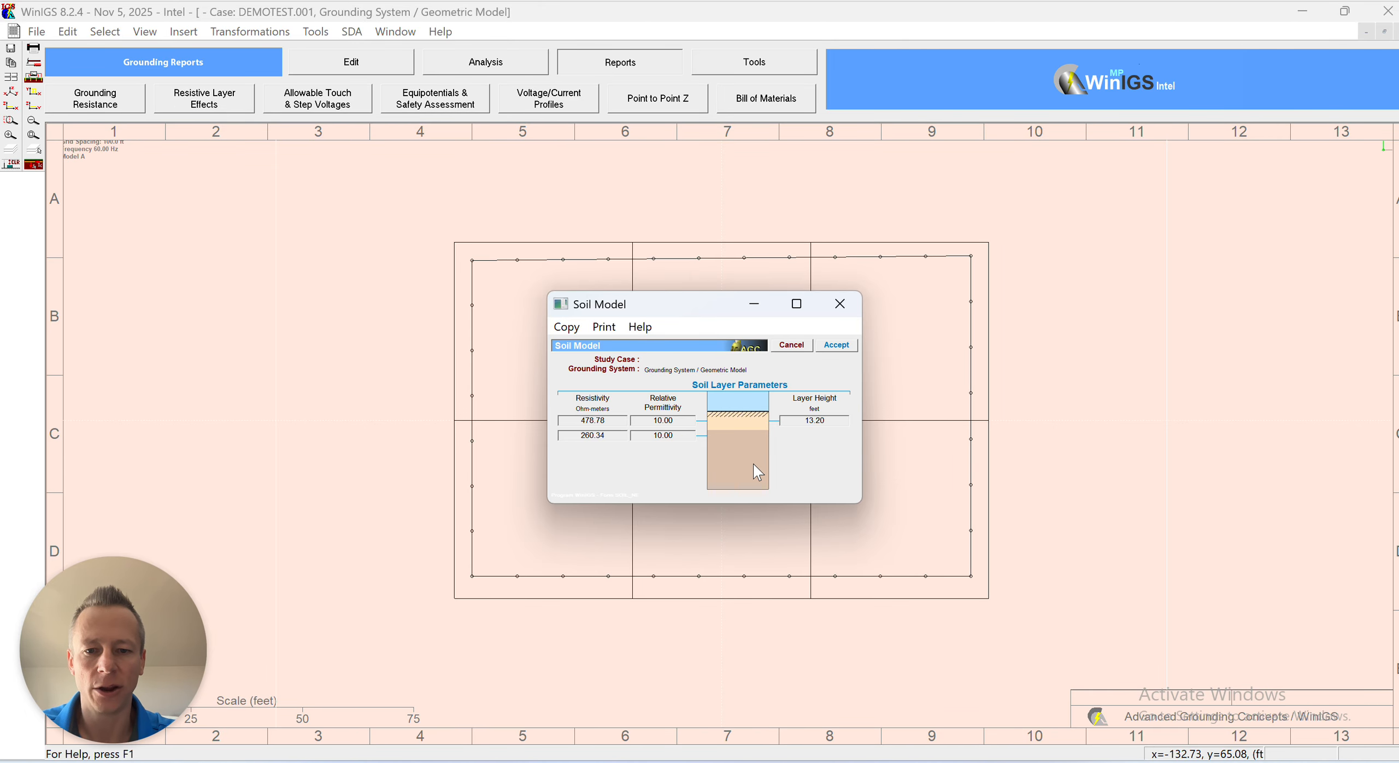
left_click(791, 344)
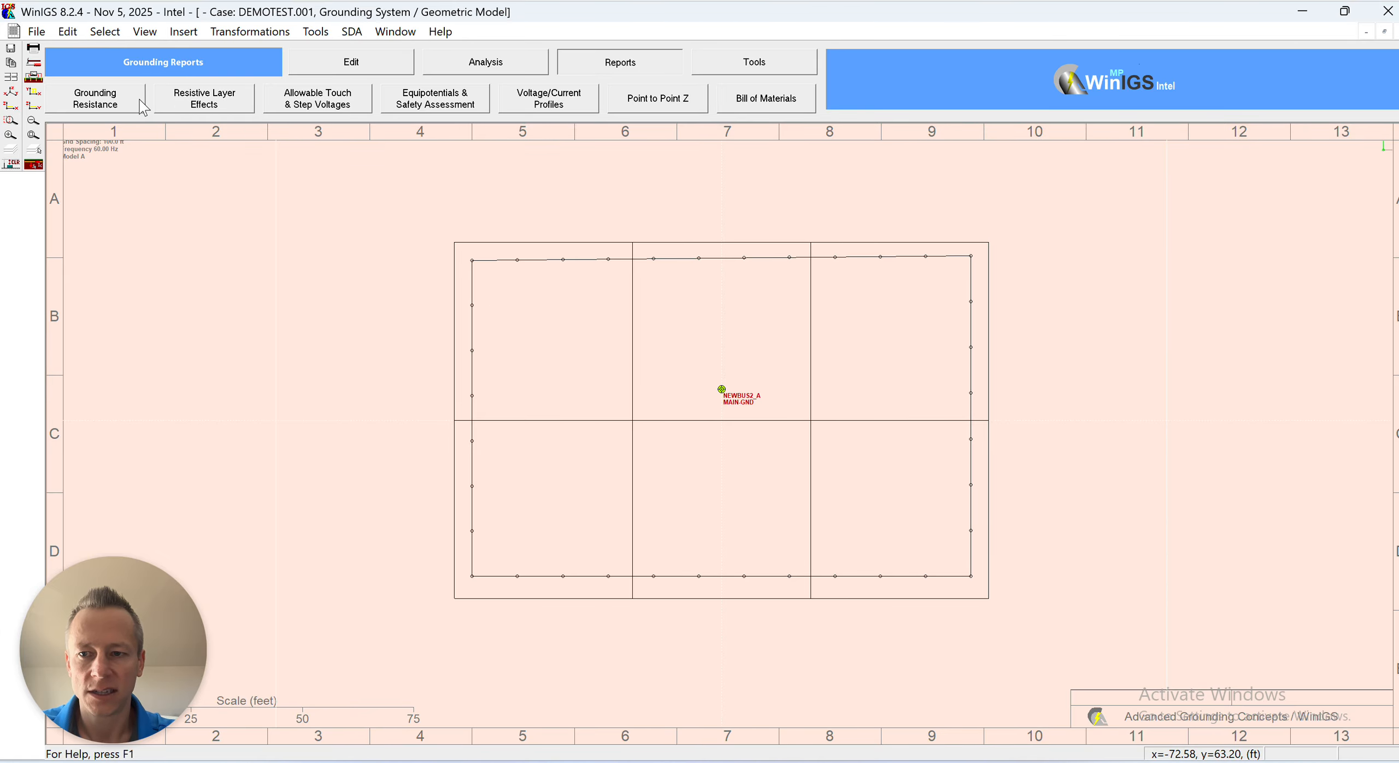
View the ground system impedance report and the IEEE Std80 (2013) surface layer reduction factor, closing each
left_click(140, 100)
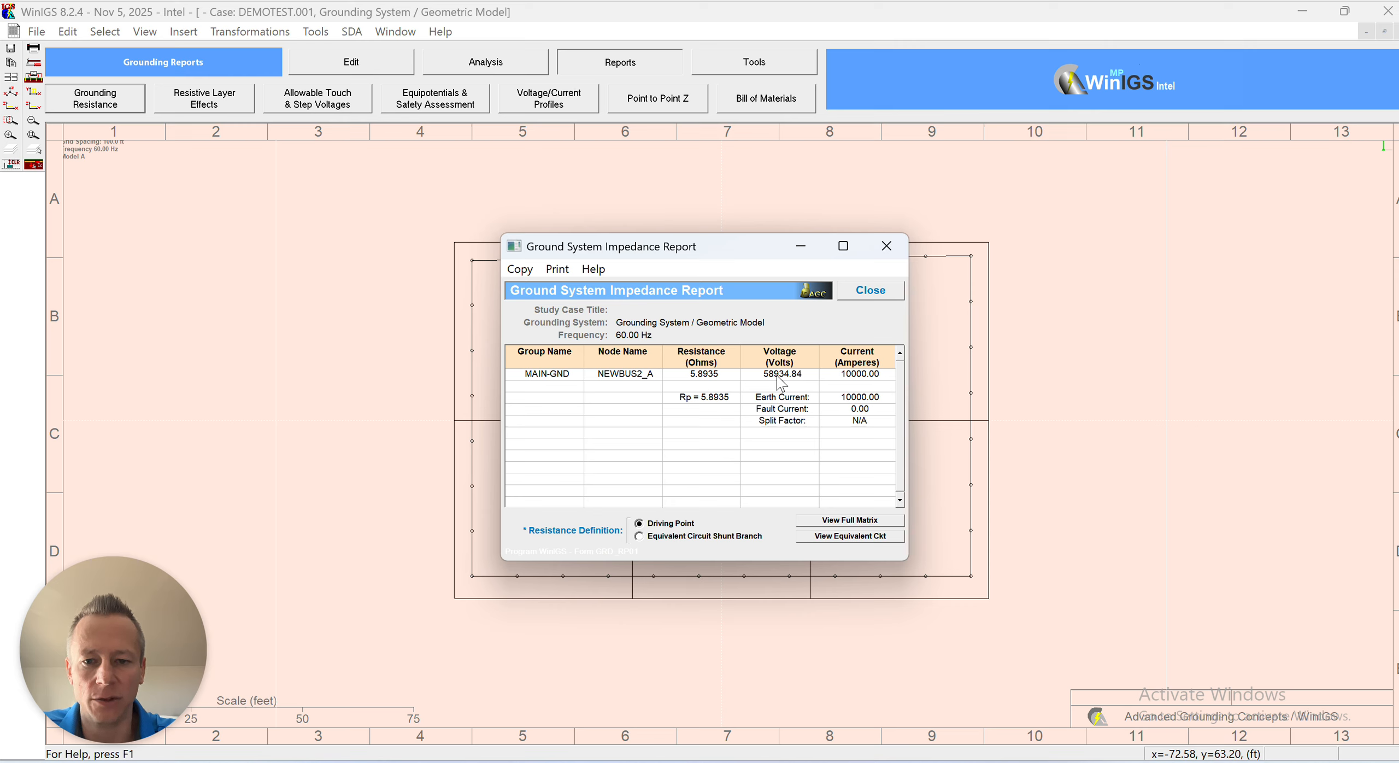
left_click(870, 291)
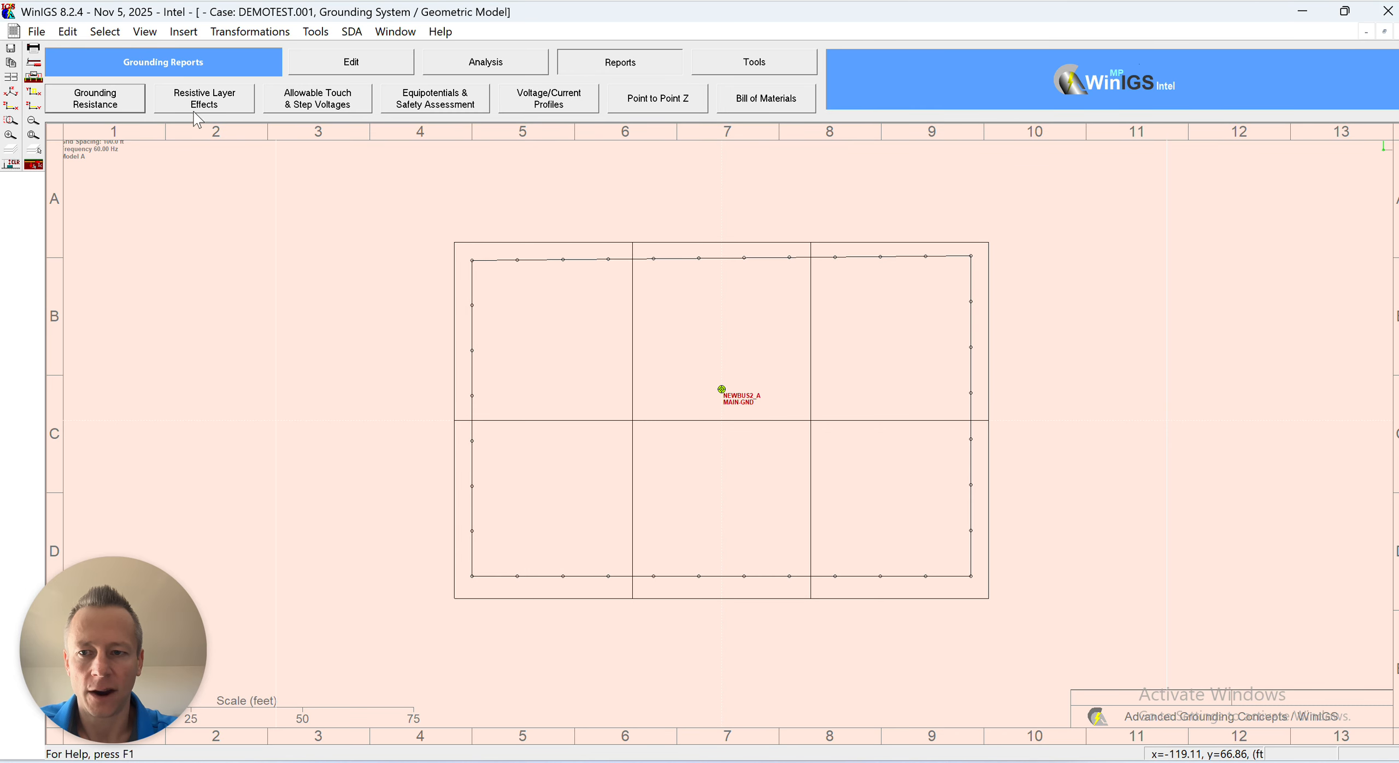
left_click(199, 104)
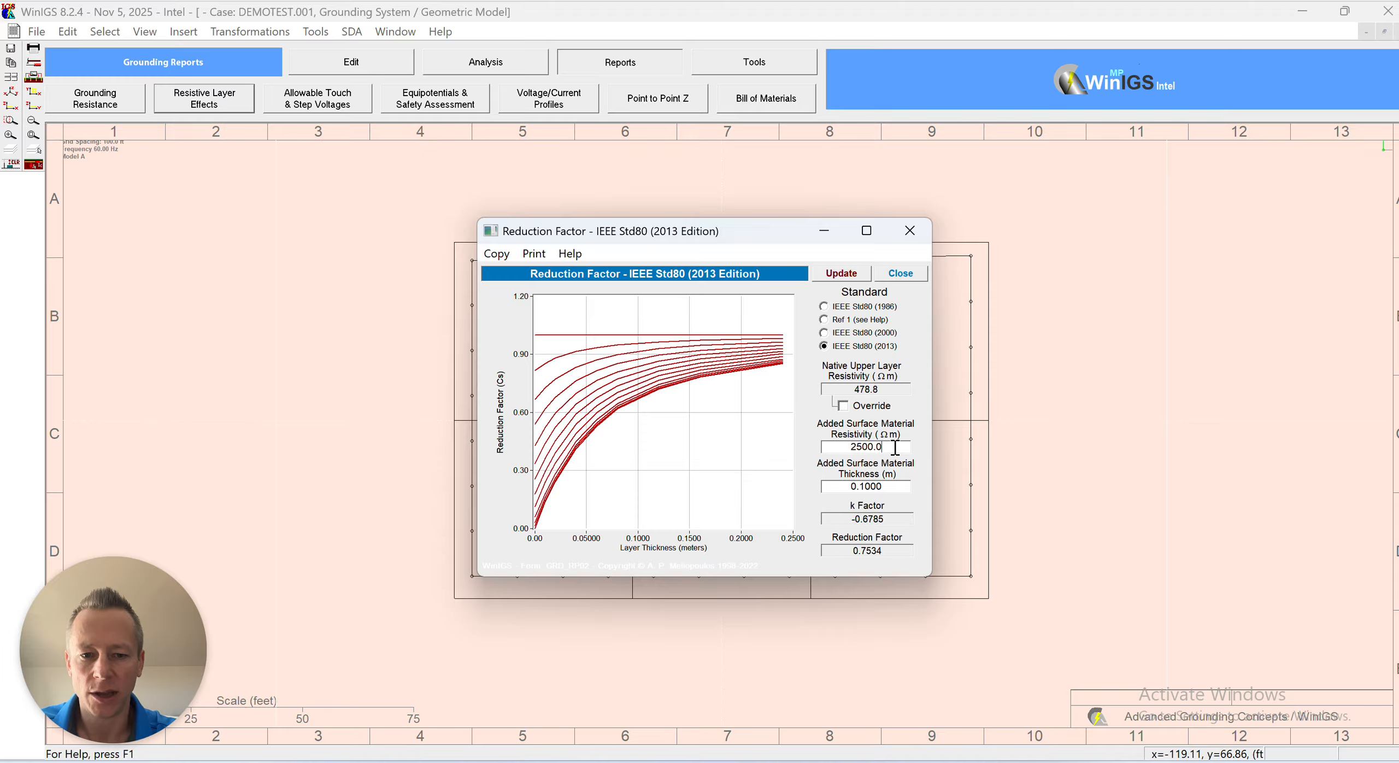
left_click(899, 273)
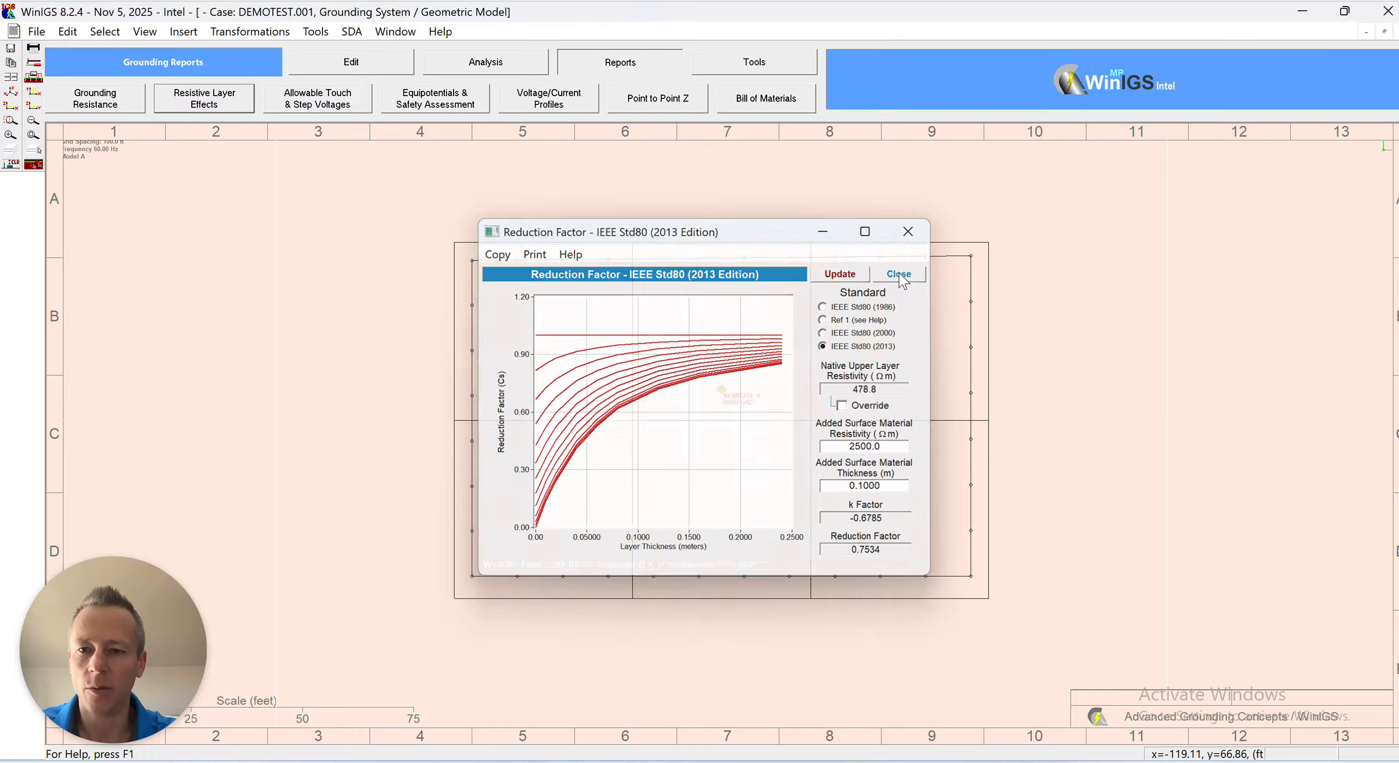
In the global safety criteria, view the permissible body current plot and base the permissible step voltage on native soil
left_click(339, 105)
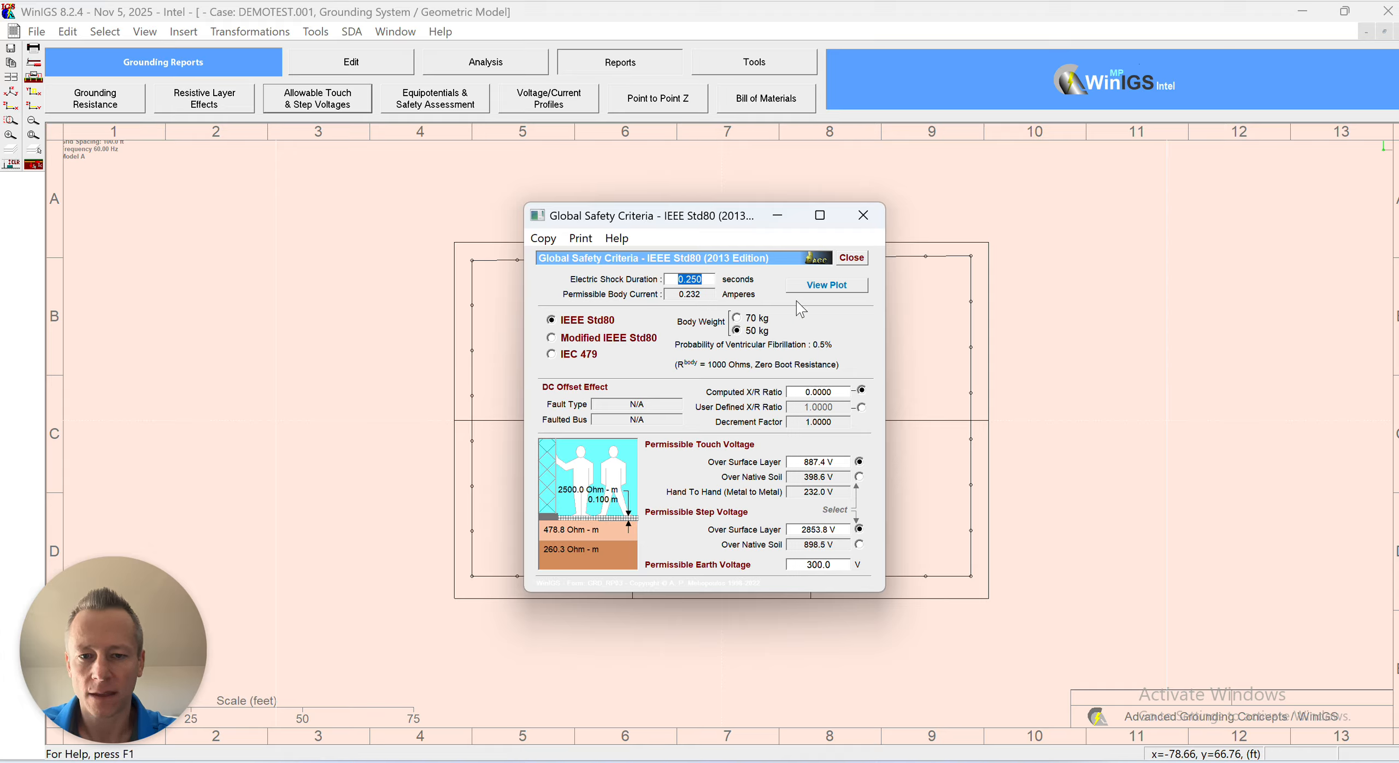
left_click(816, 284)
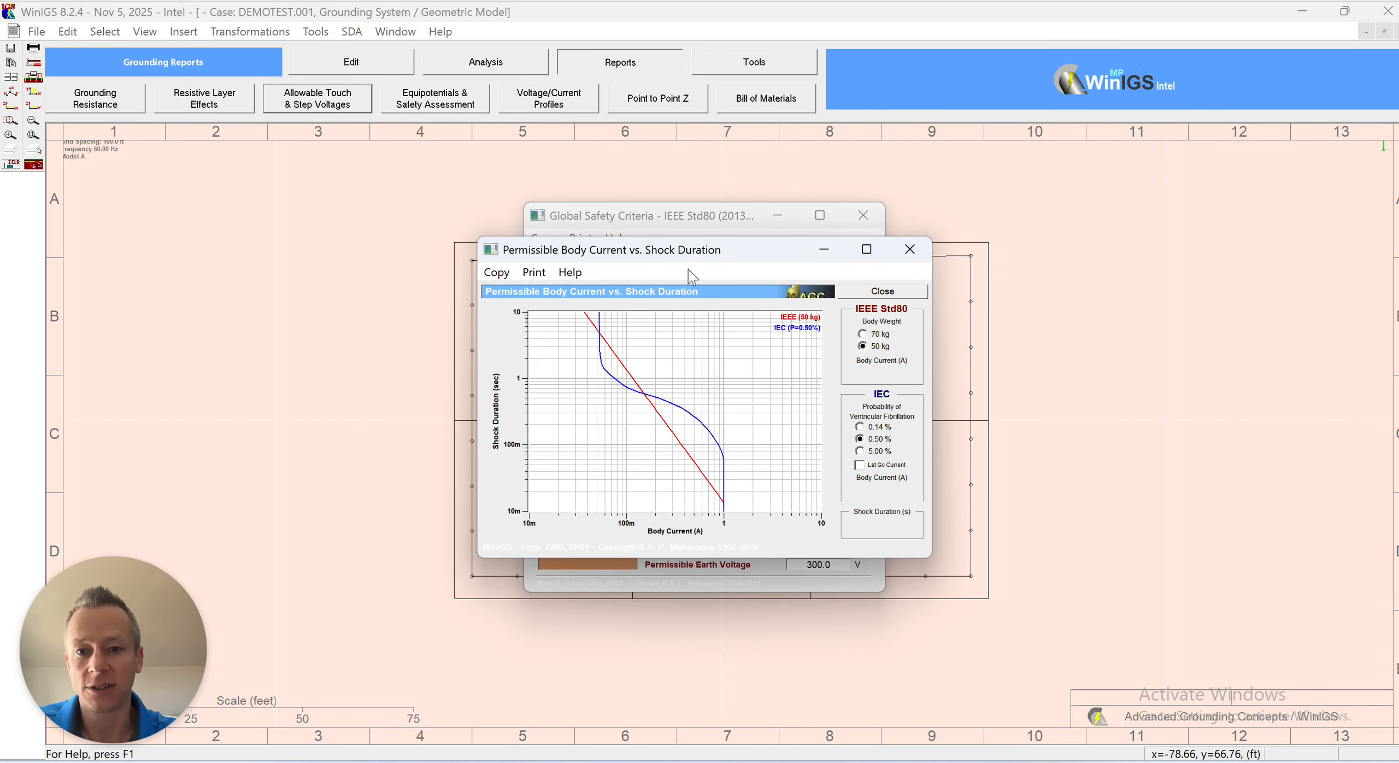
left_click(870, 294)
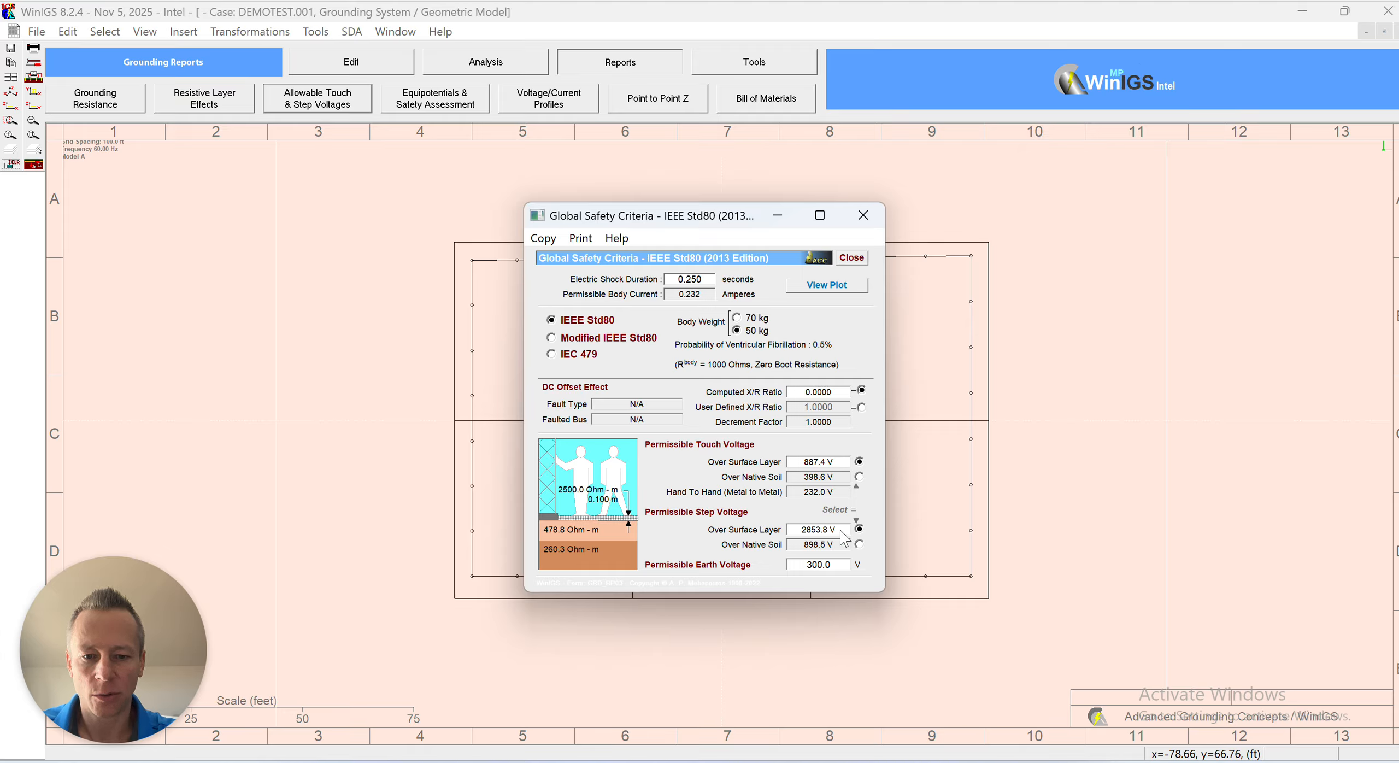
left_click(859, 544)
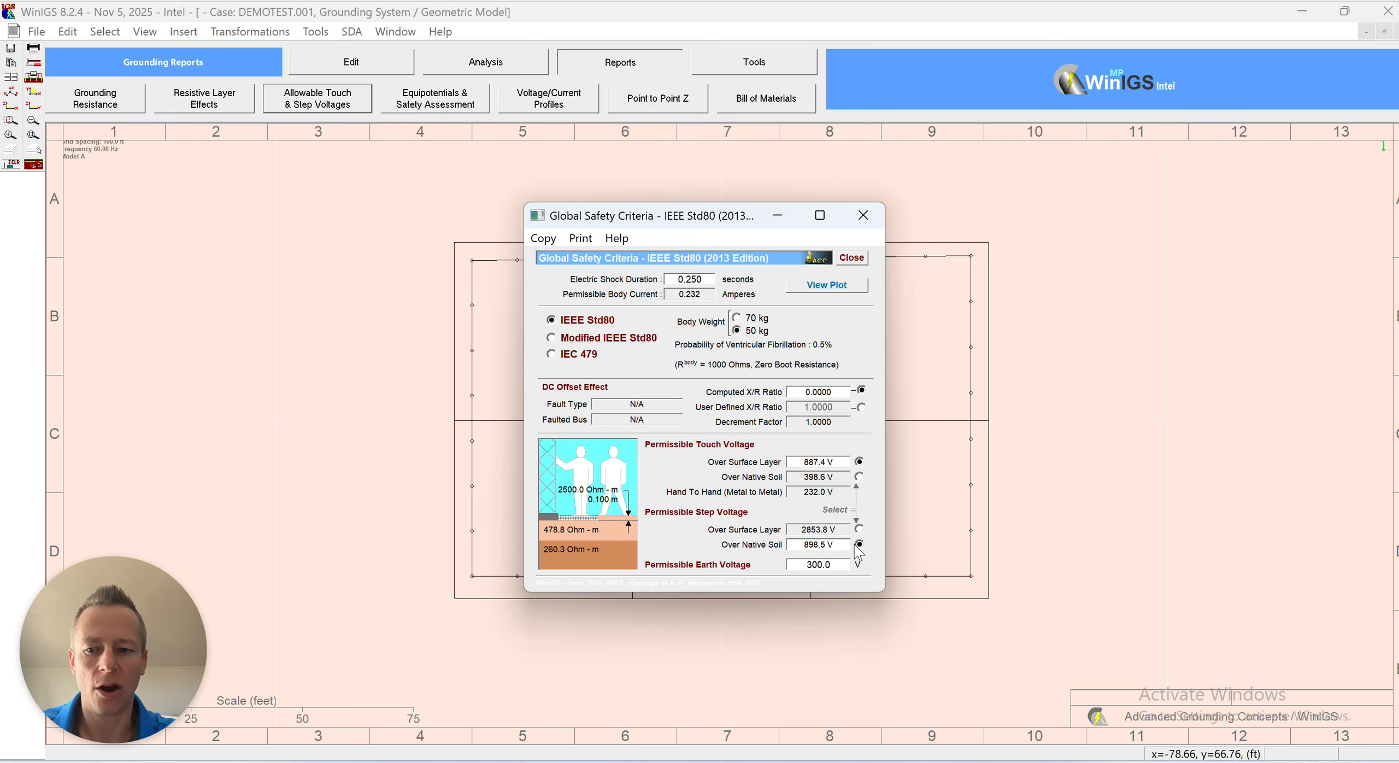
left_click(850, 255)
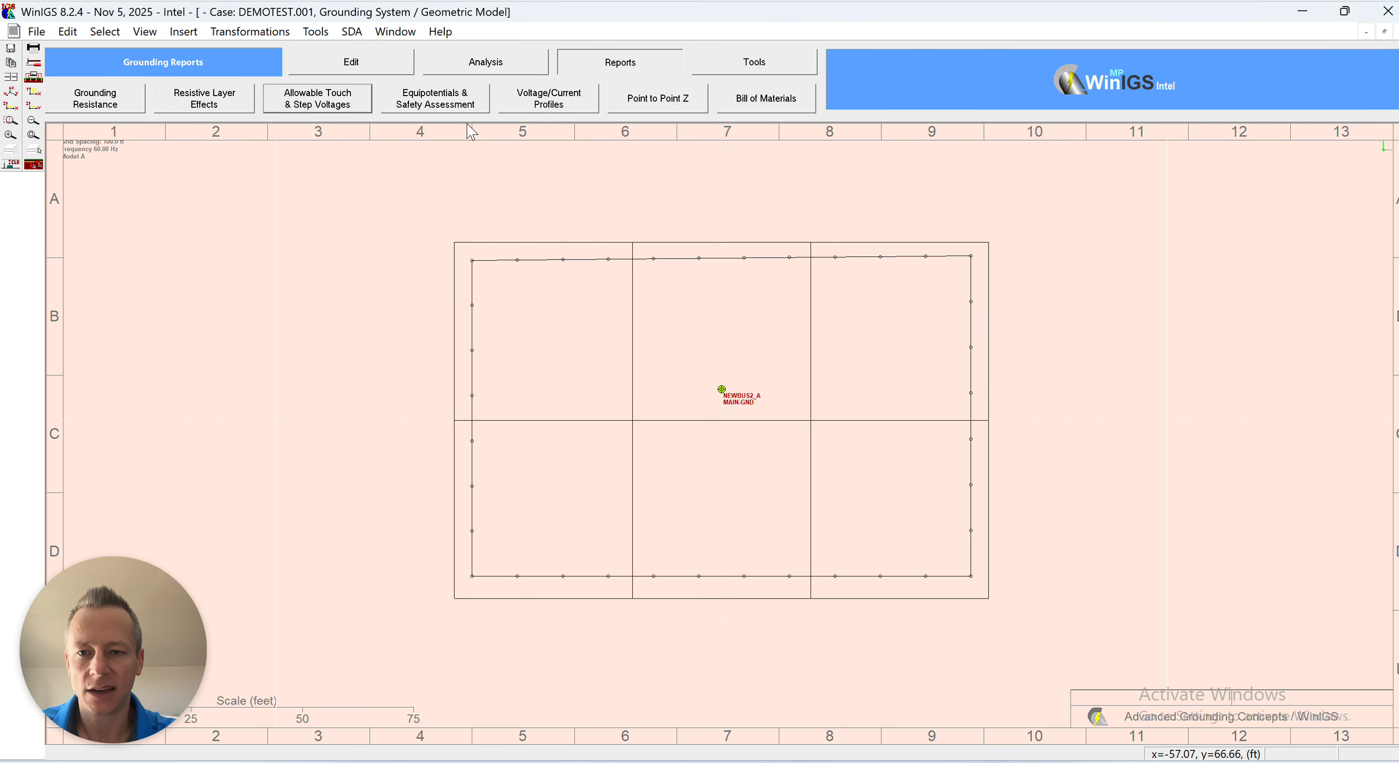
Generate the earth voltage equipotential plot, reviewing and accepting the settings of the large polygonal plot frame around the grid
left_click(465, 108)
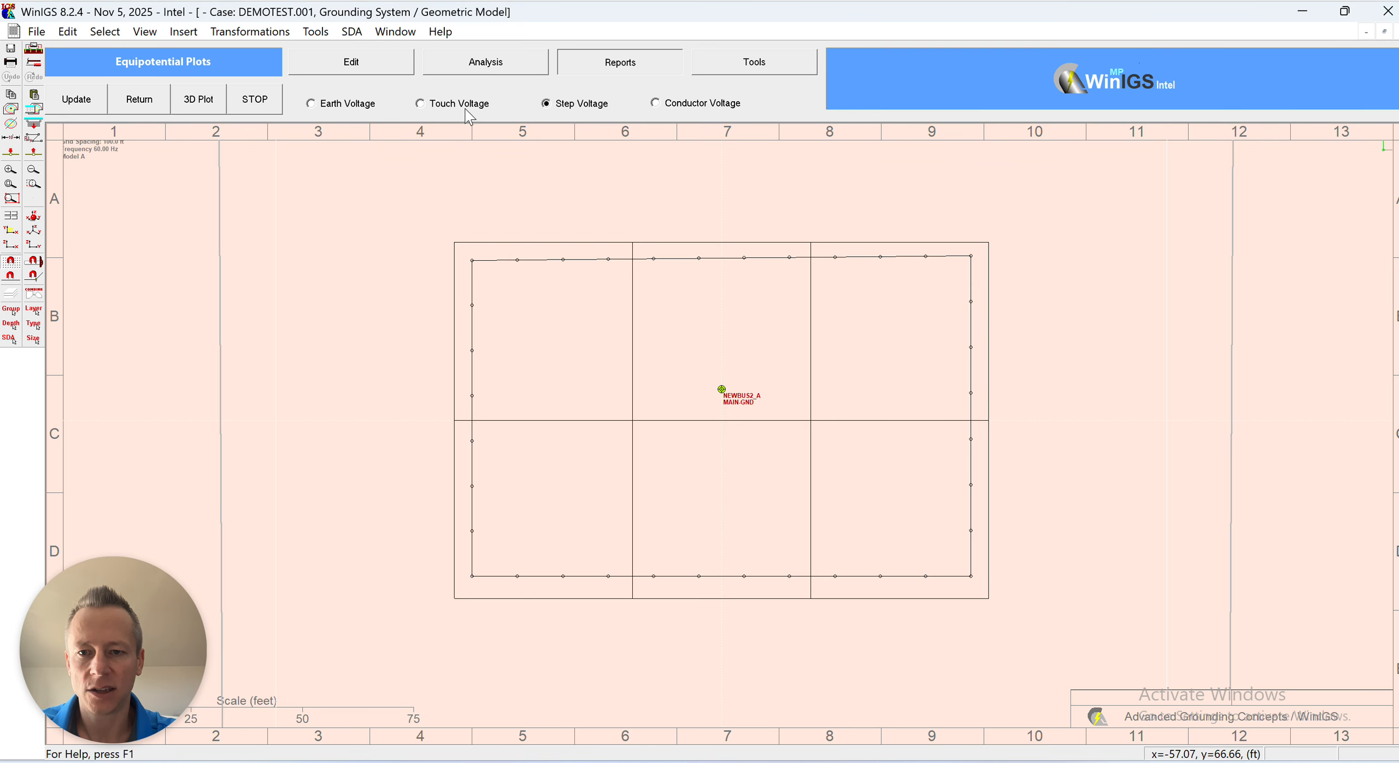
left_click(312, 103)
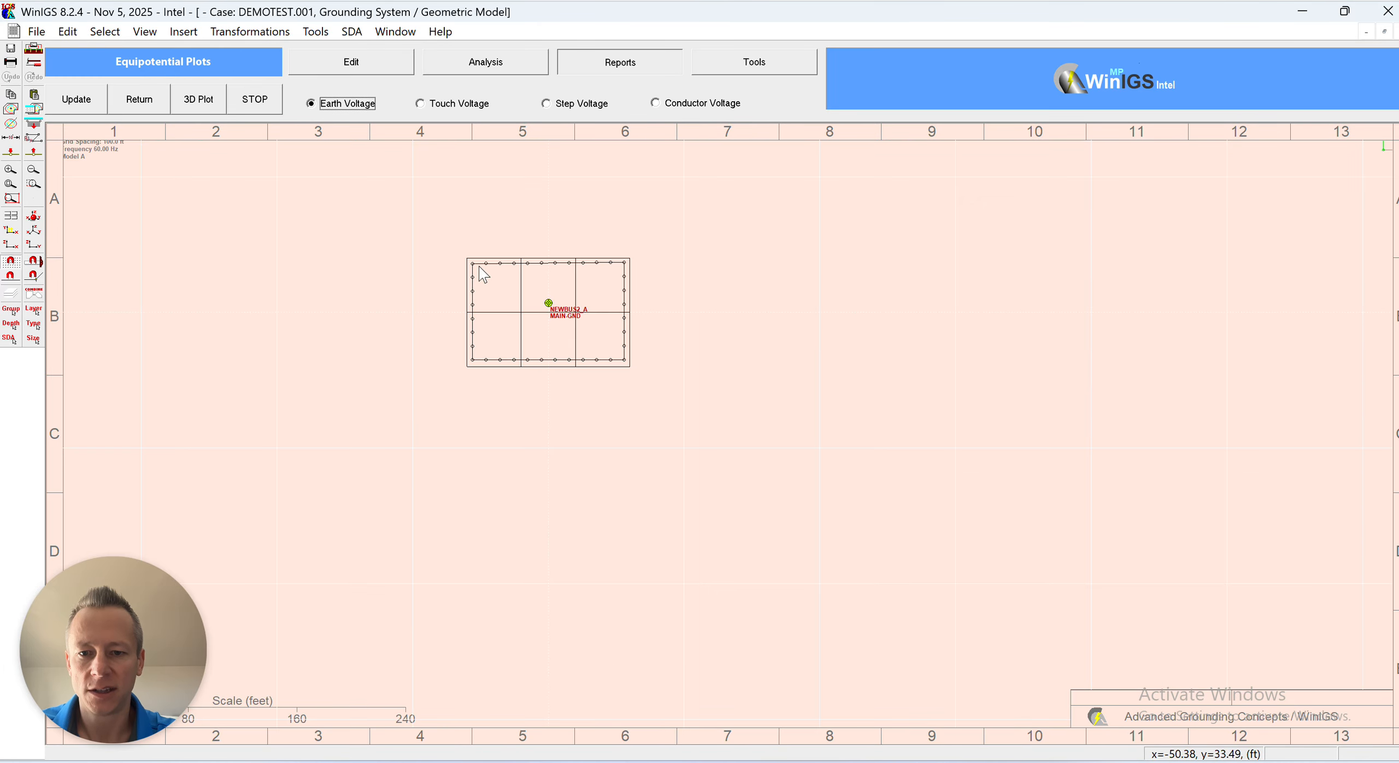
left_click_drag(436, 258, 518, 366)
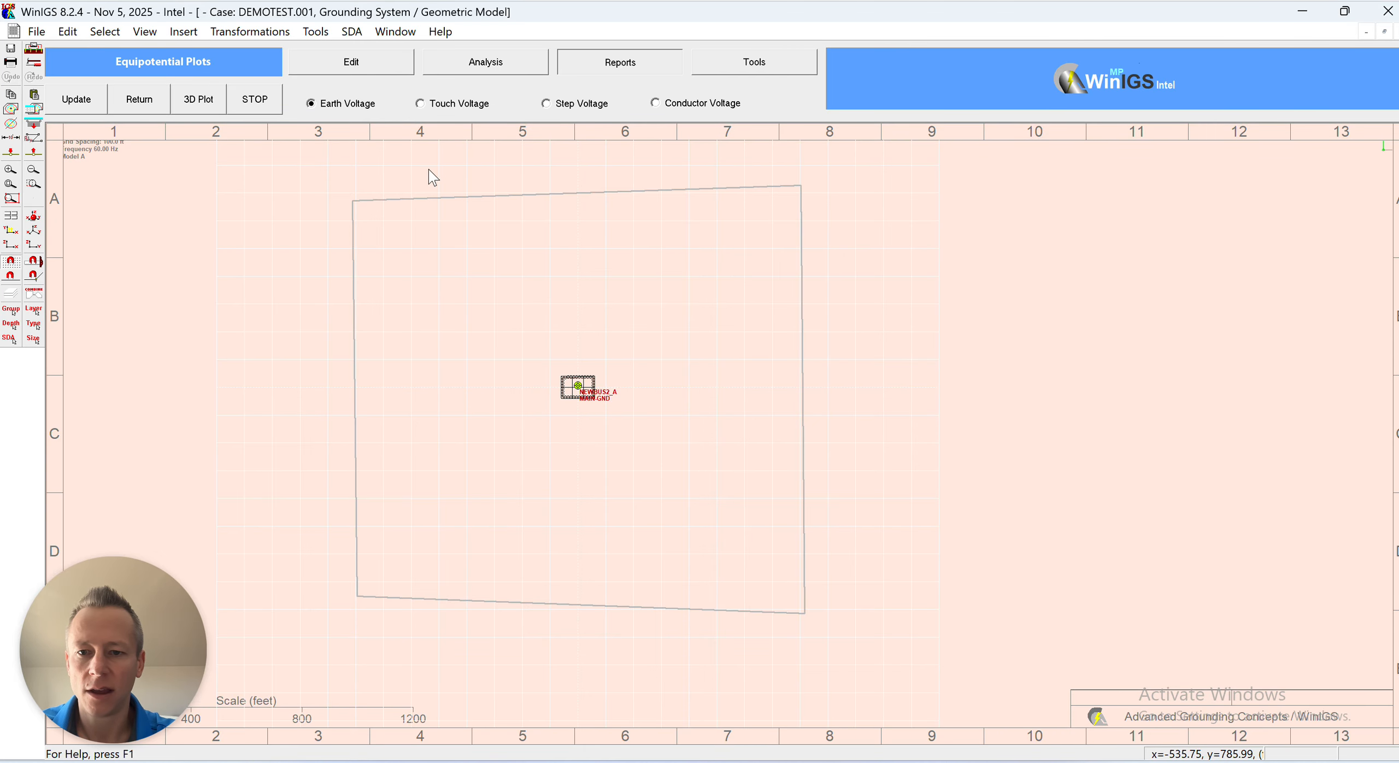
double_click(500, 197)
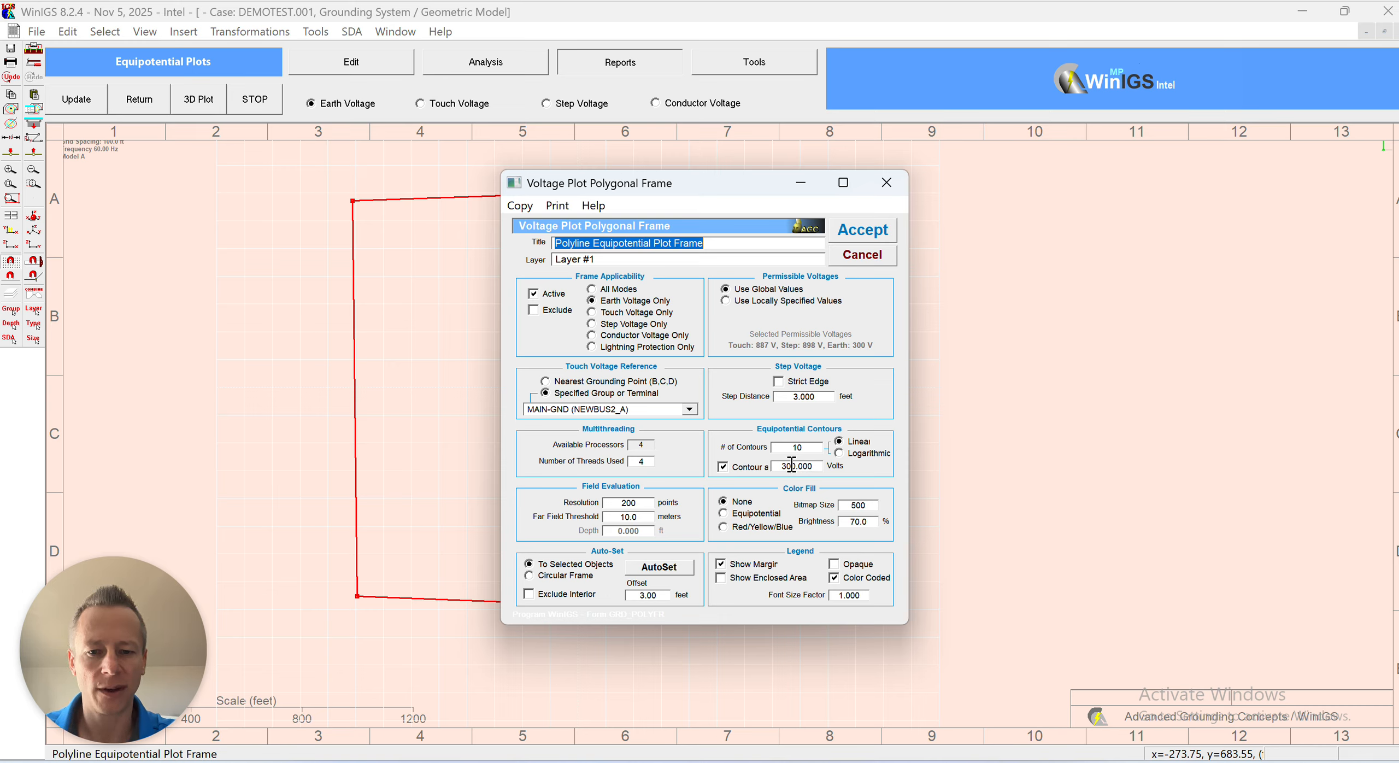
left_click(861, 235)
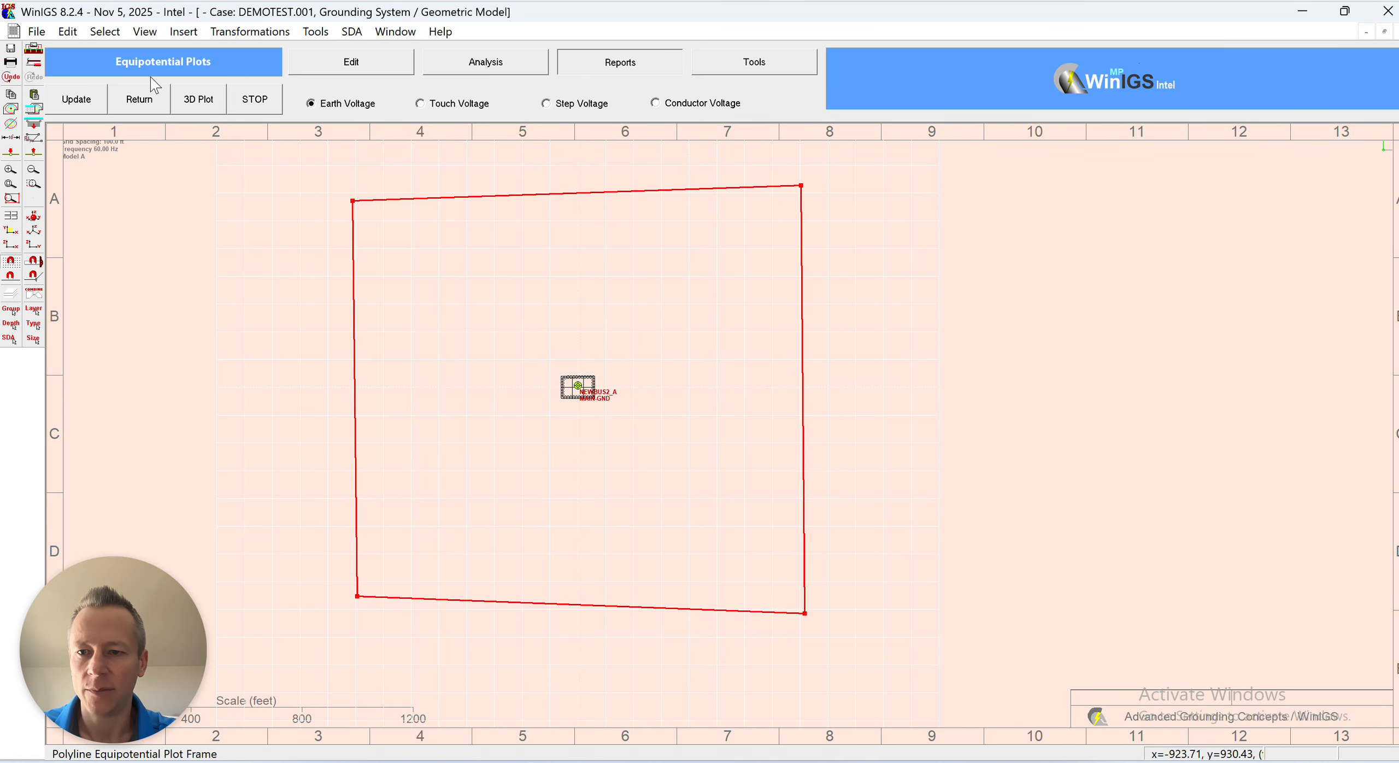
left_click(76, 99)
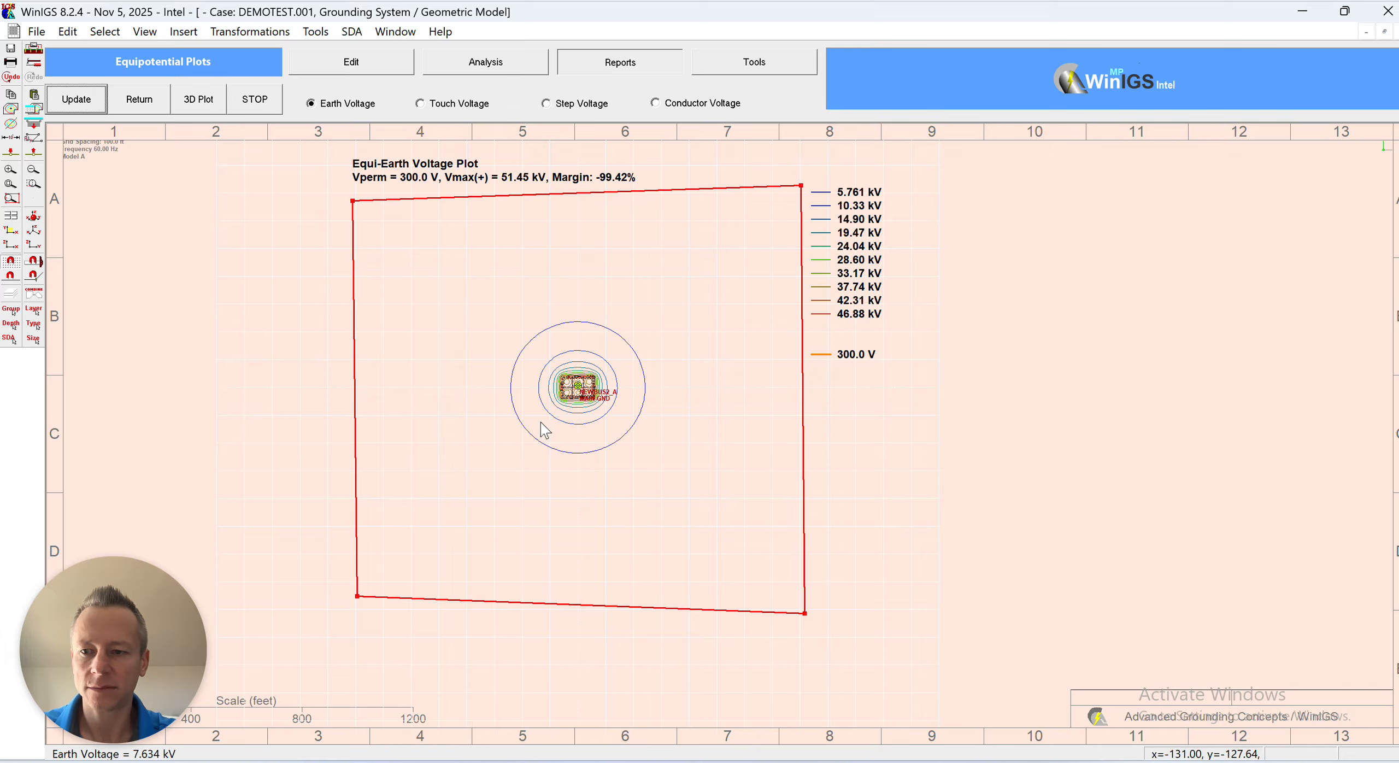
Examine the earth voltage contours around the ground grid and their legend against the permissible voltage
scroll(510, 398, "down", 1)
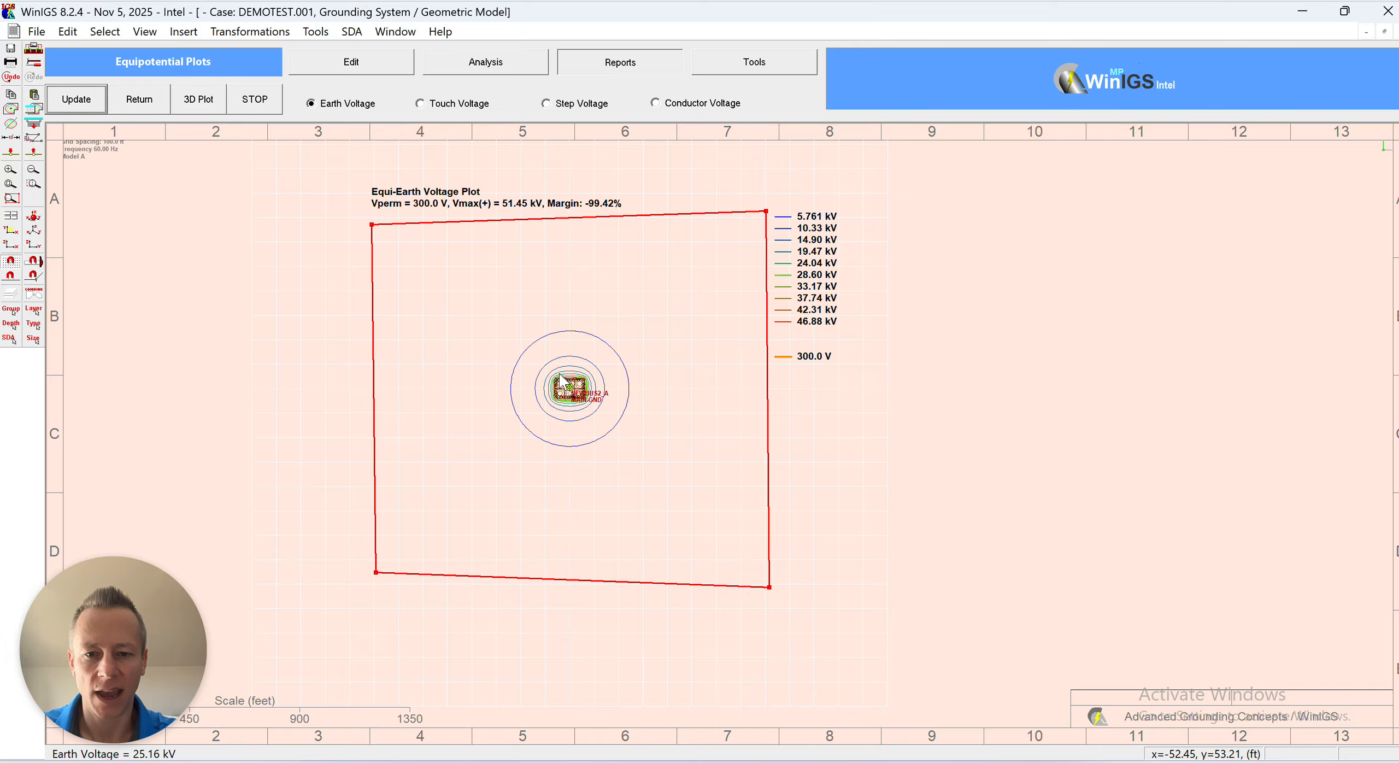
scroll(746, 373, "up", 1)
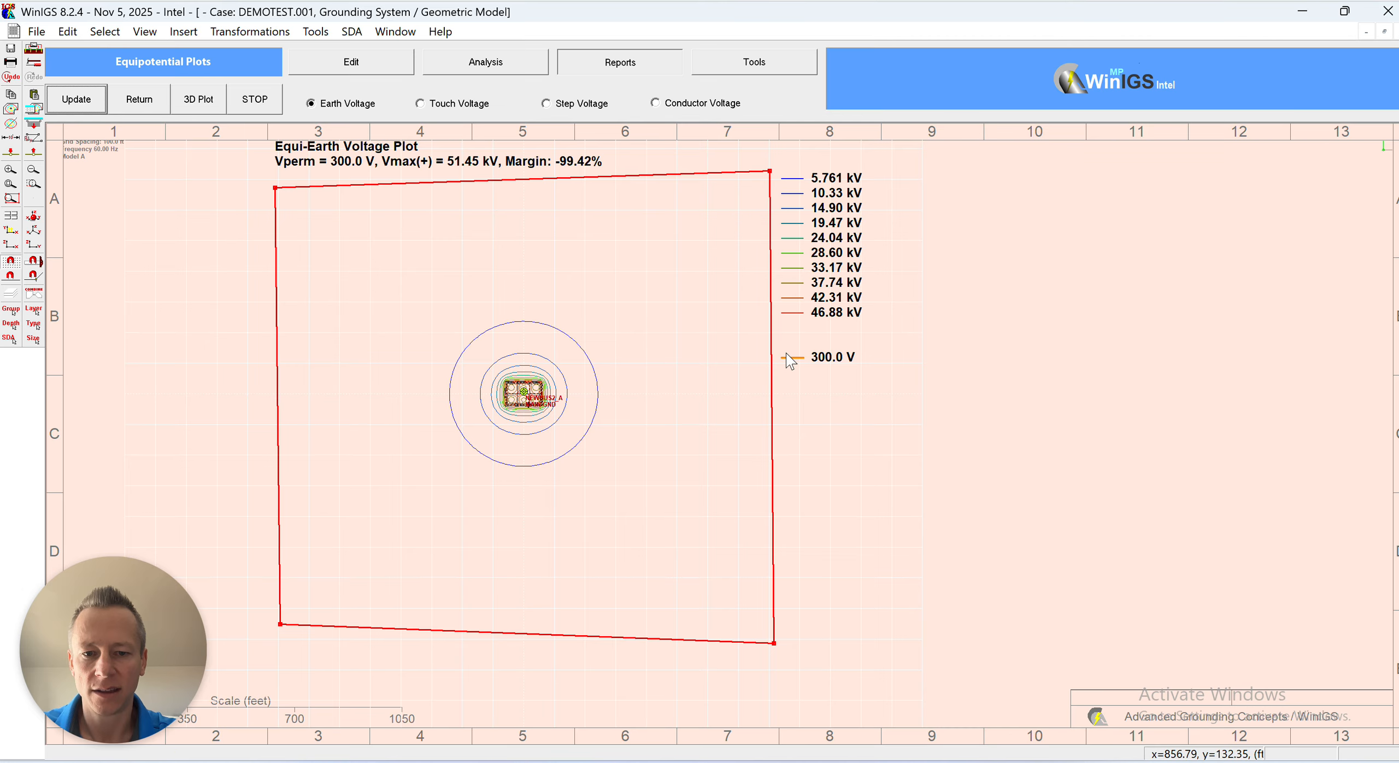
scroll(630, 292, "up", 1)
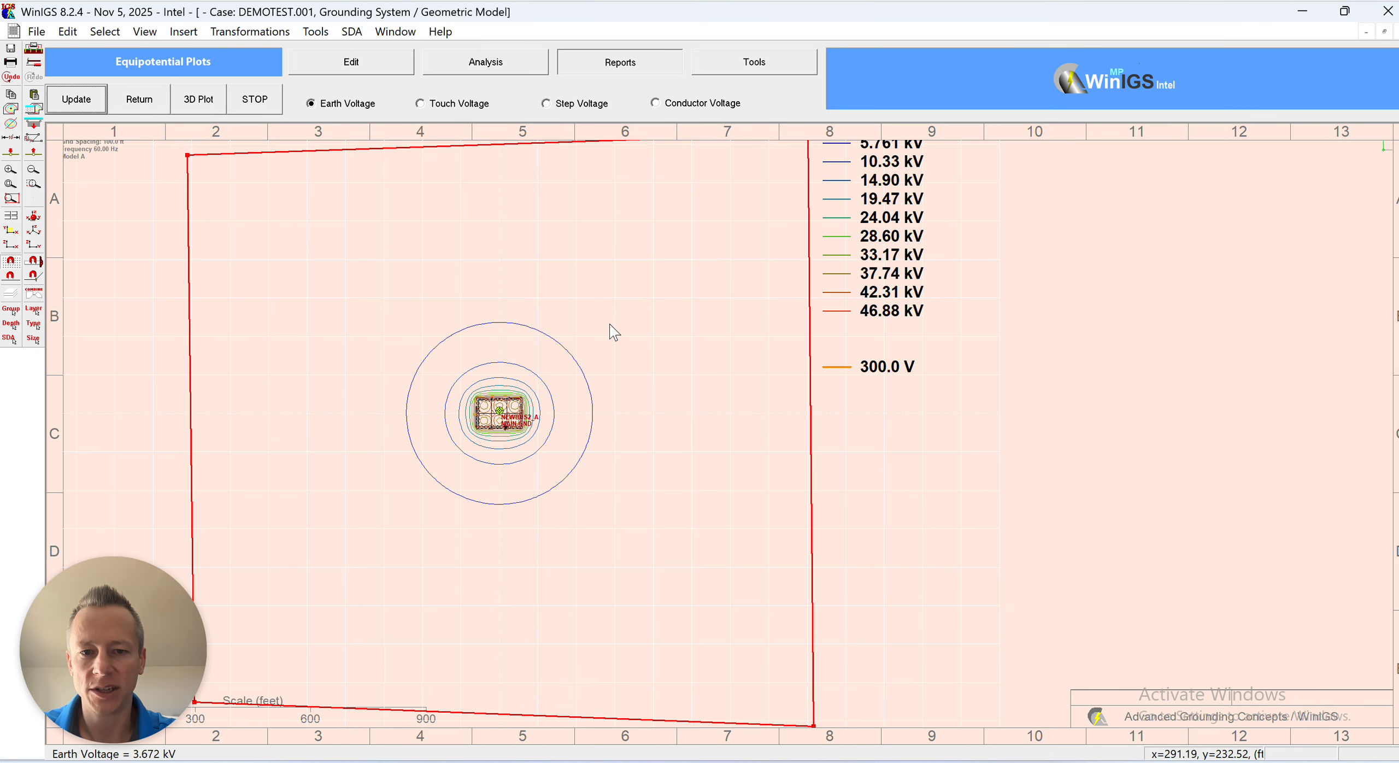
scroll(630, 299, "down", 1)
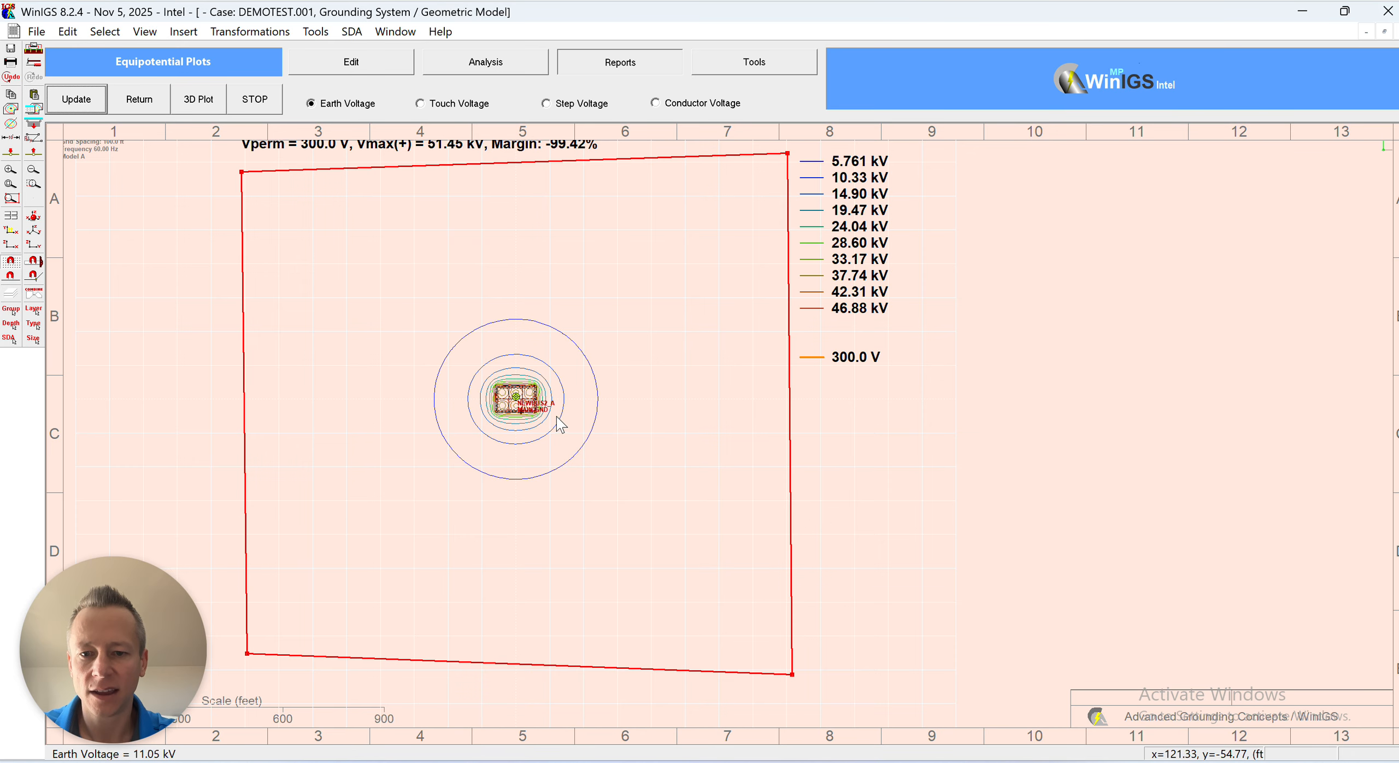
scroll(556, 416, "up", 1)
scroll(516, 389, "up", 1)
scroll(517, 389, "up", 1)
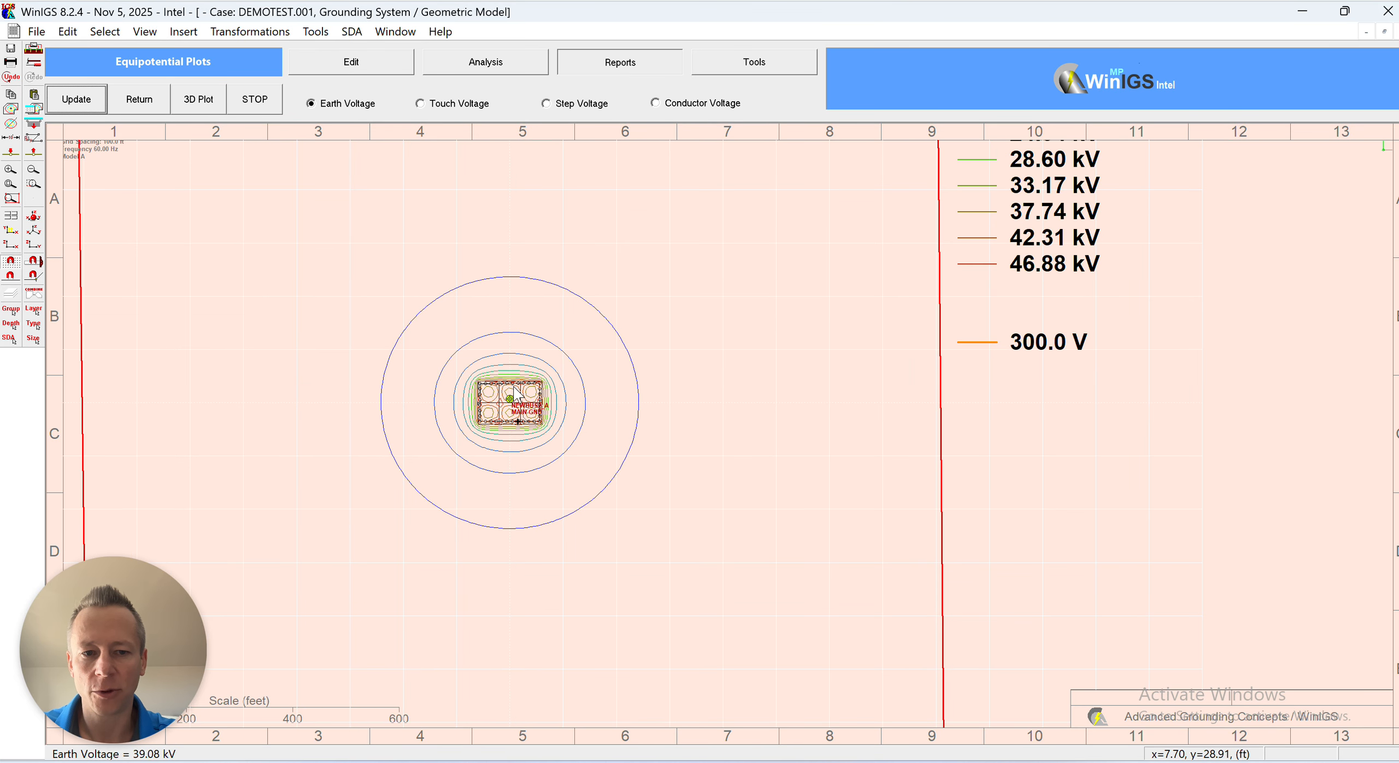
scroll(612, 358, "down", 1)
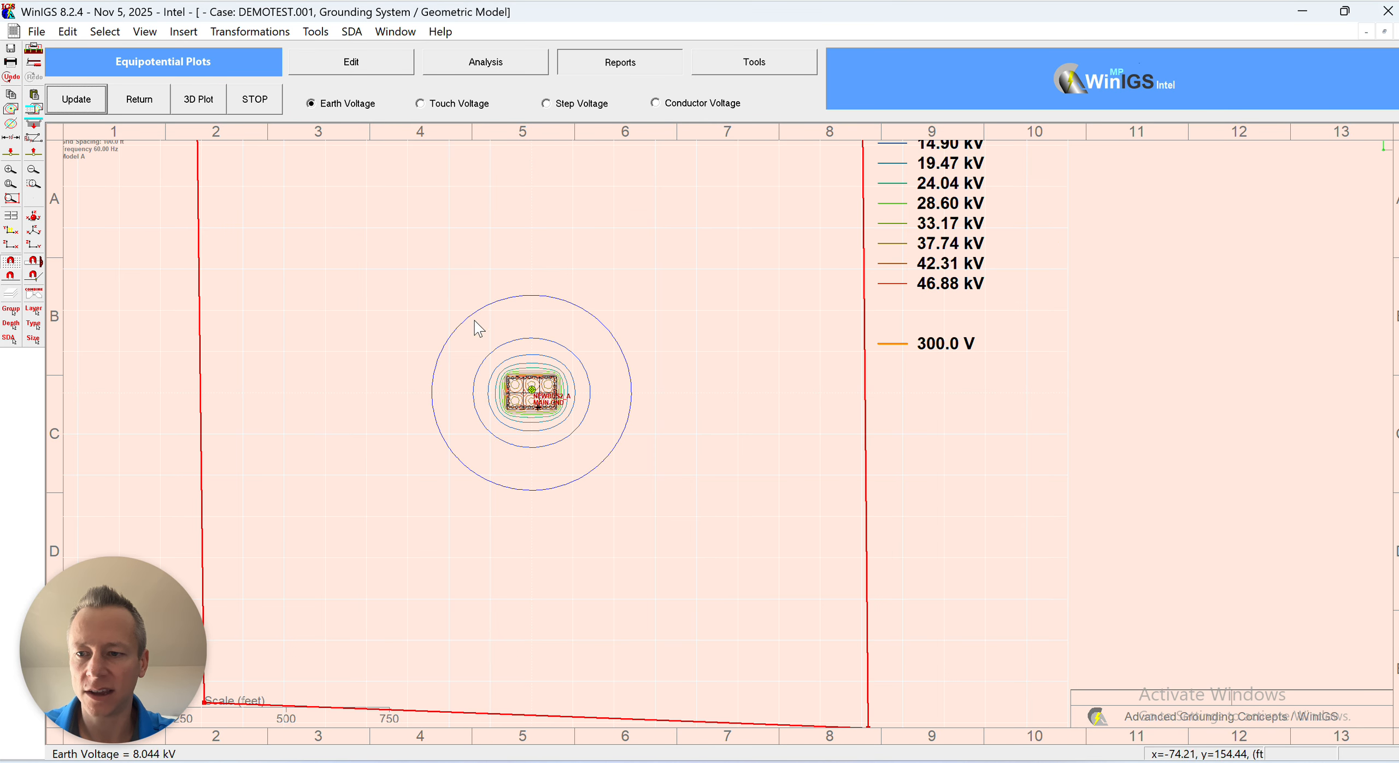
View the earth voltage distribution in 3D, inspect the peak above the ground grid up close, and close the 3D window
left_click(35, 216)
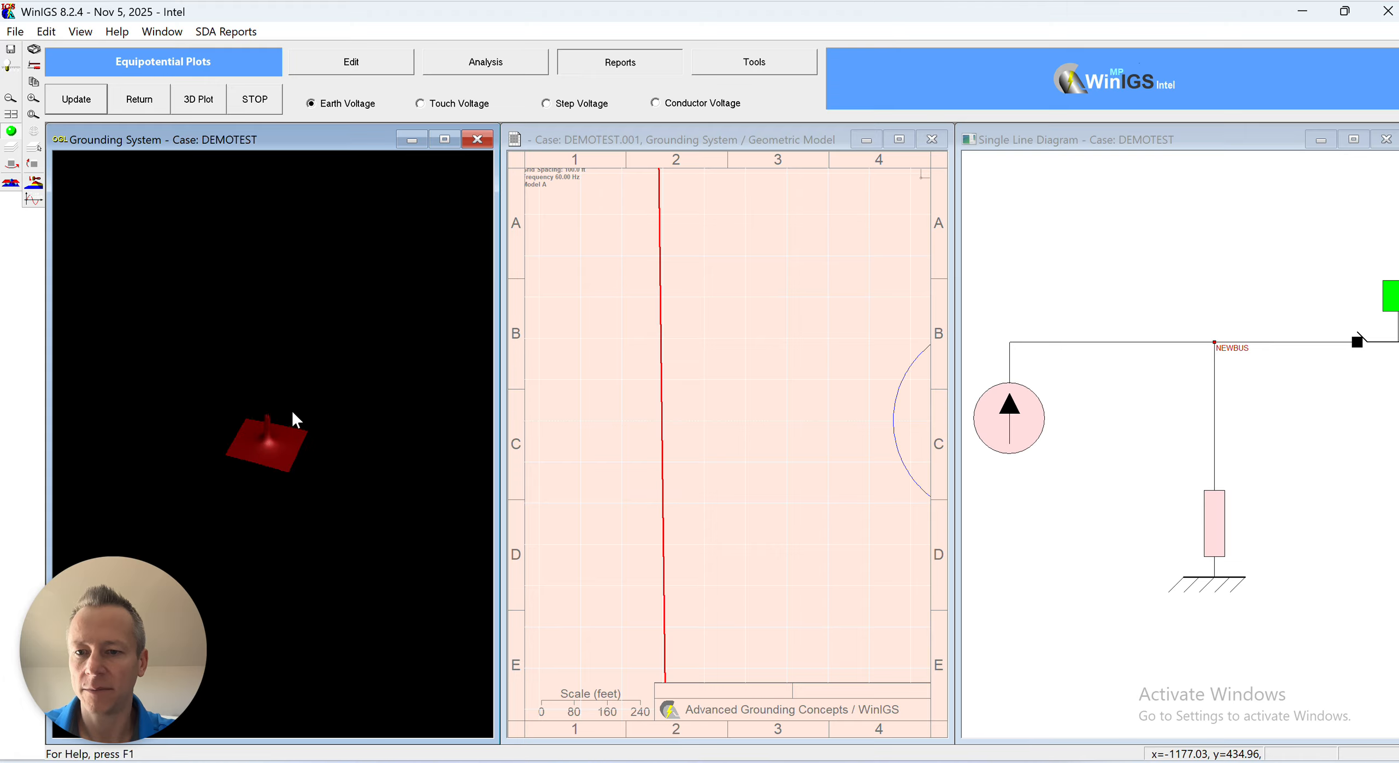
scroll(270, 430, "up", 8)
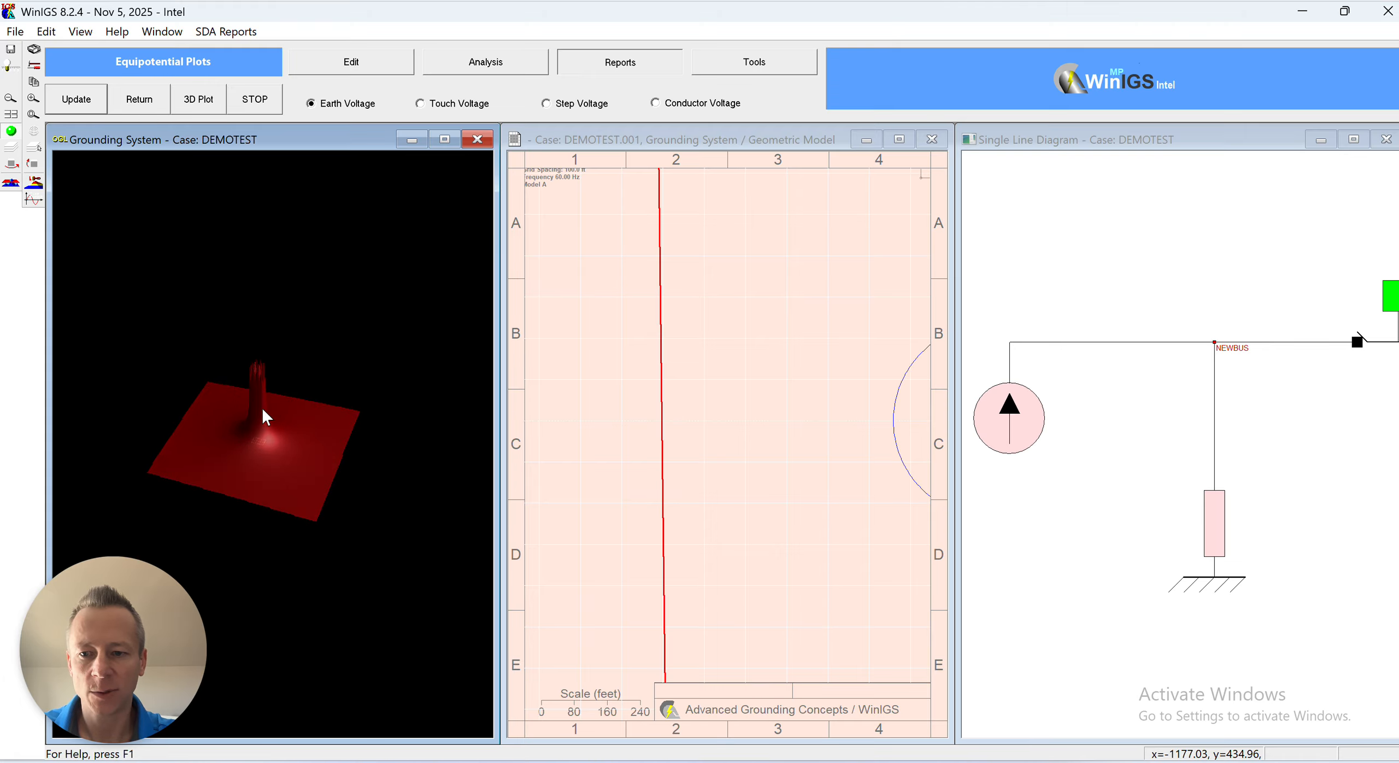
scroll(259, 374, "up", 8)
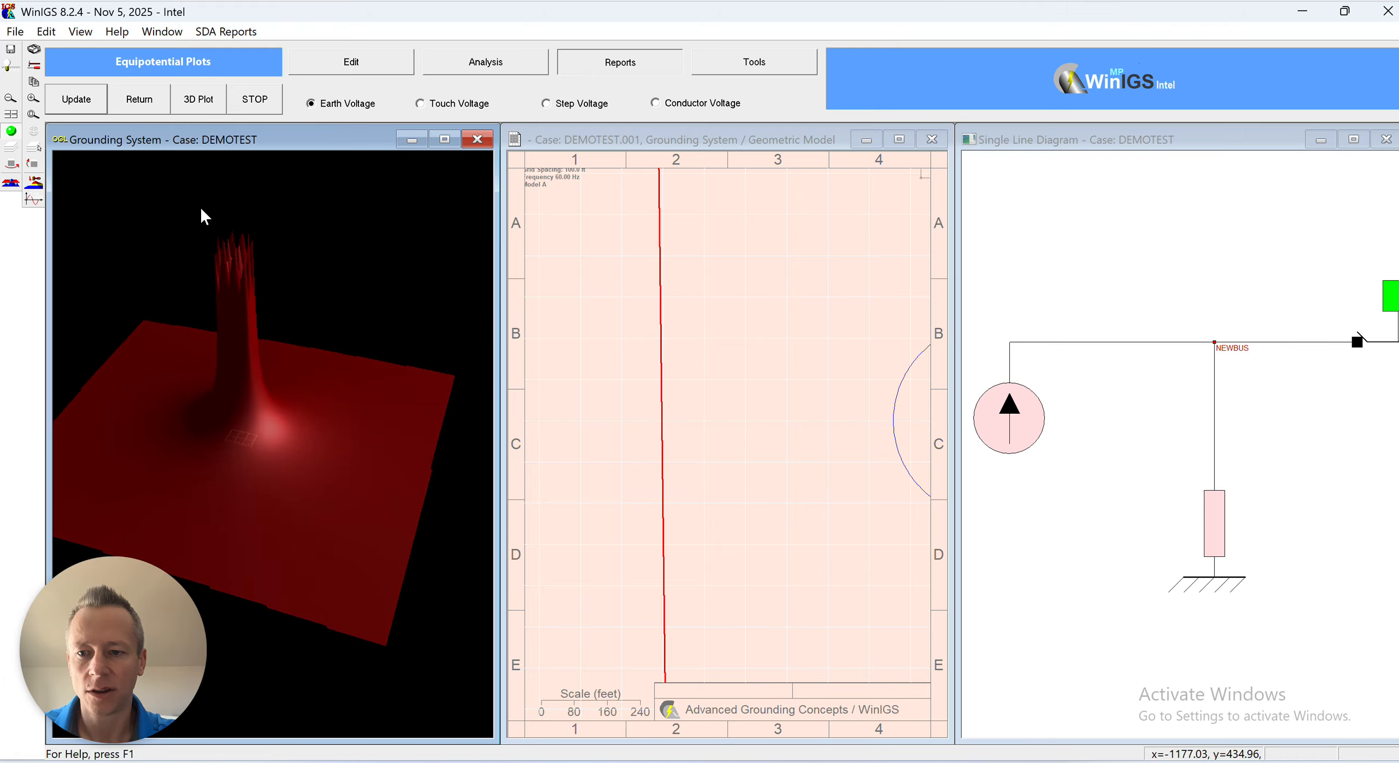
left_click_drag(214, 235, 279, 337)
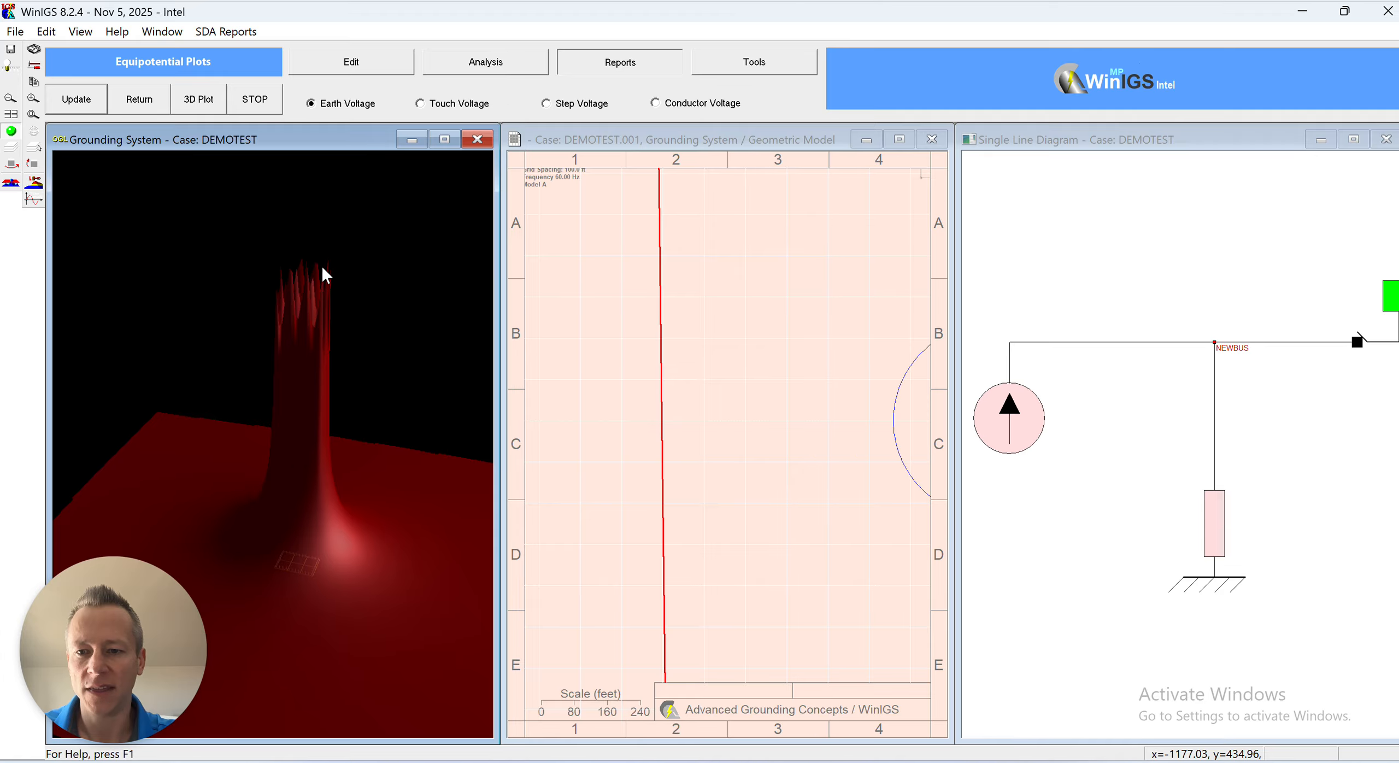
scroll(328, 265, "up", 3)
left_click_drag(331, 259, 311, 324)
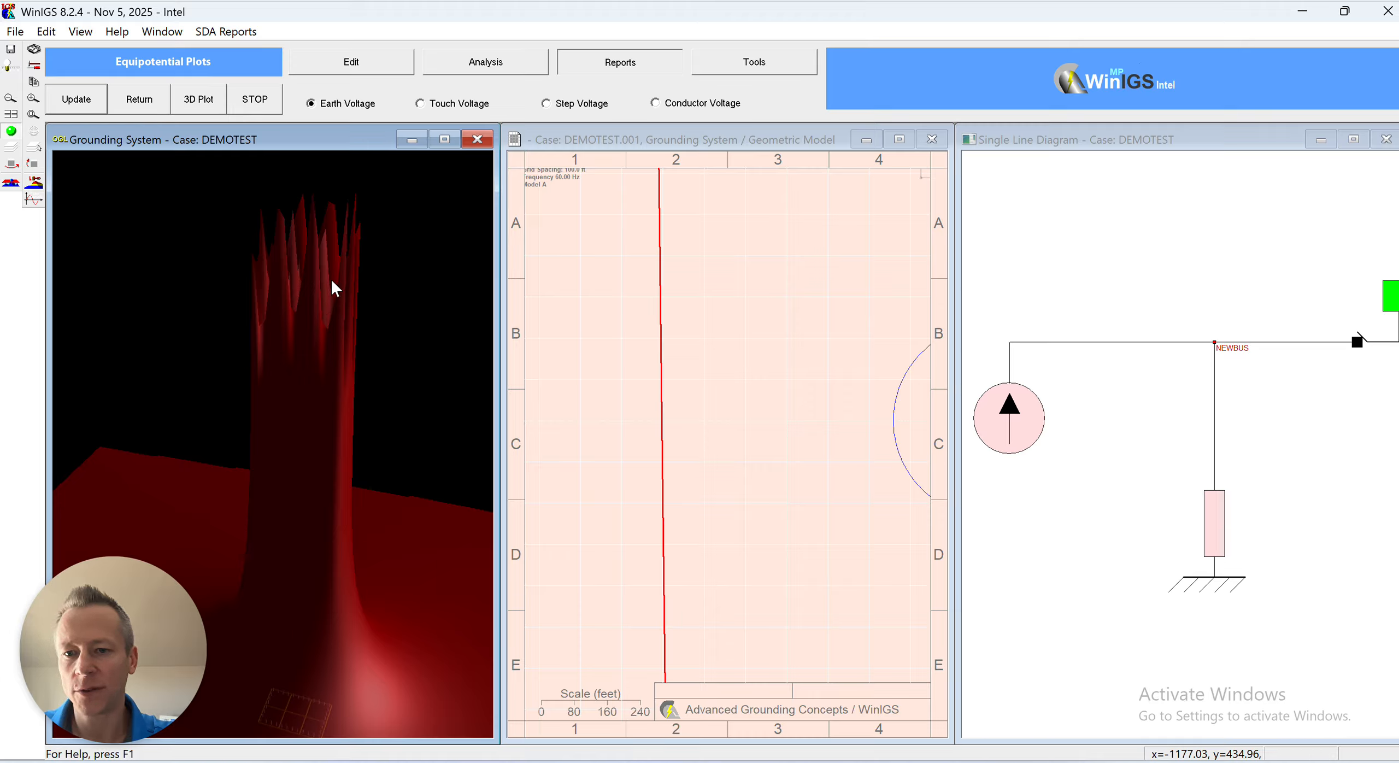
scroll(322, 305, "down", 3)
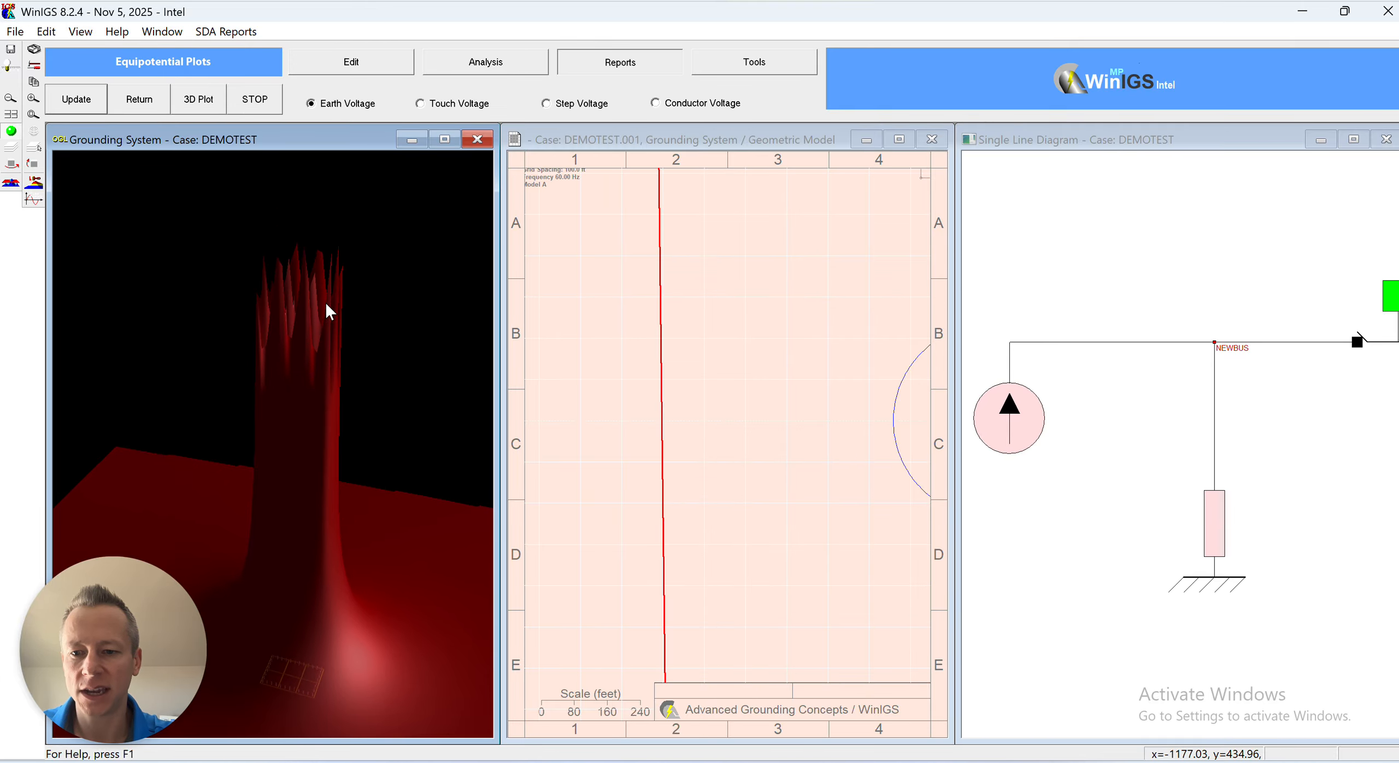
scroll(333, 487, "down", 2)
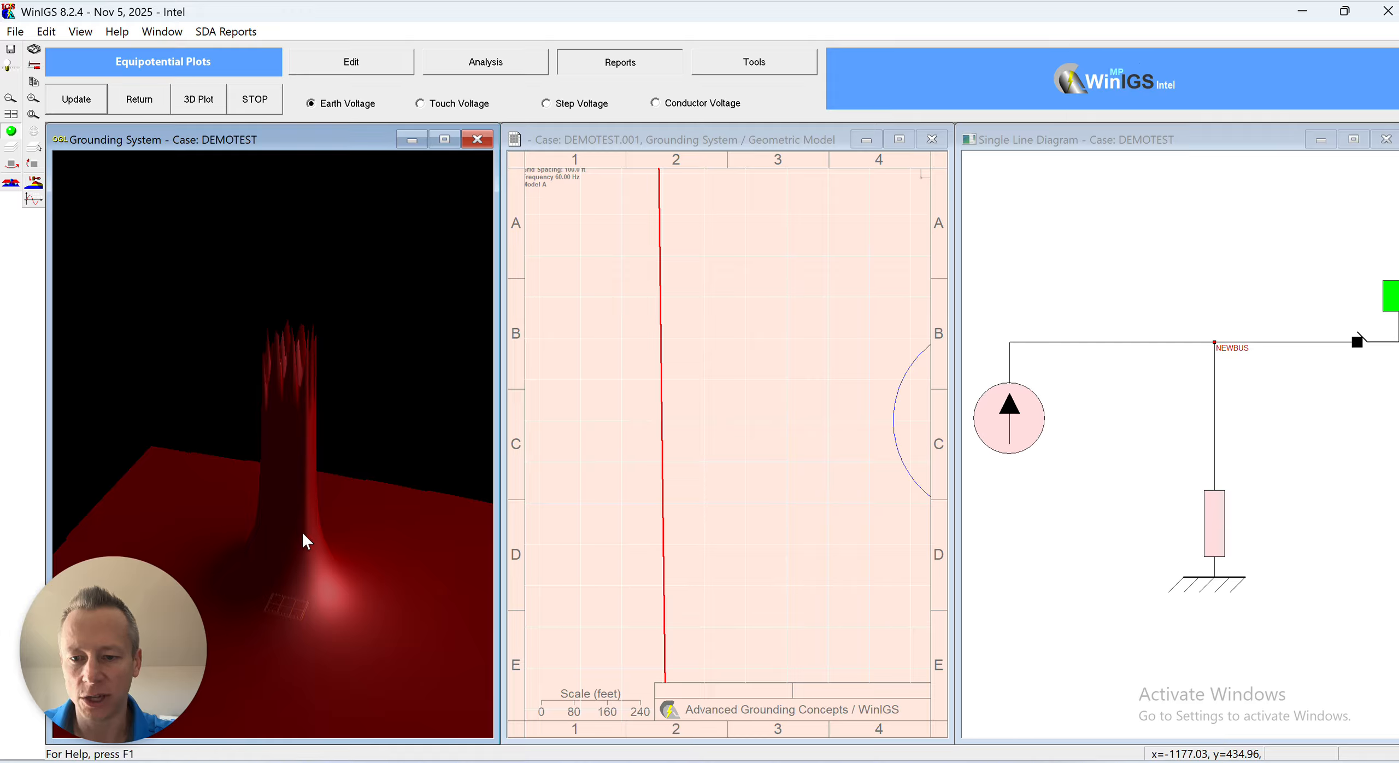
scroll(307, 544, "down", 1)
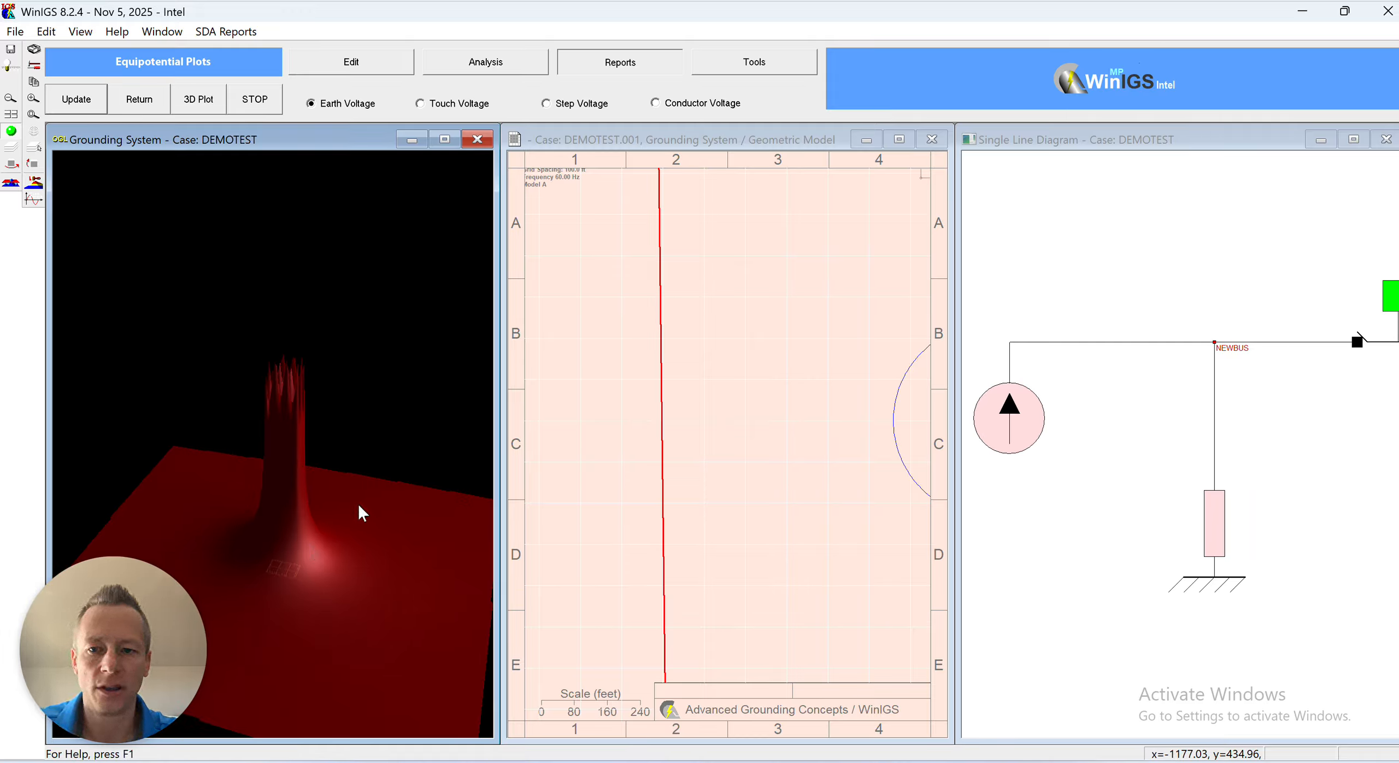
left_click(479, 137)
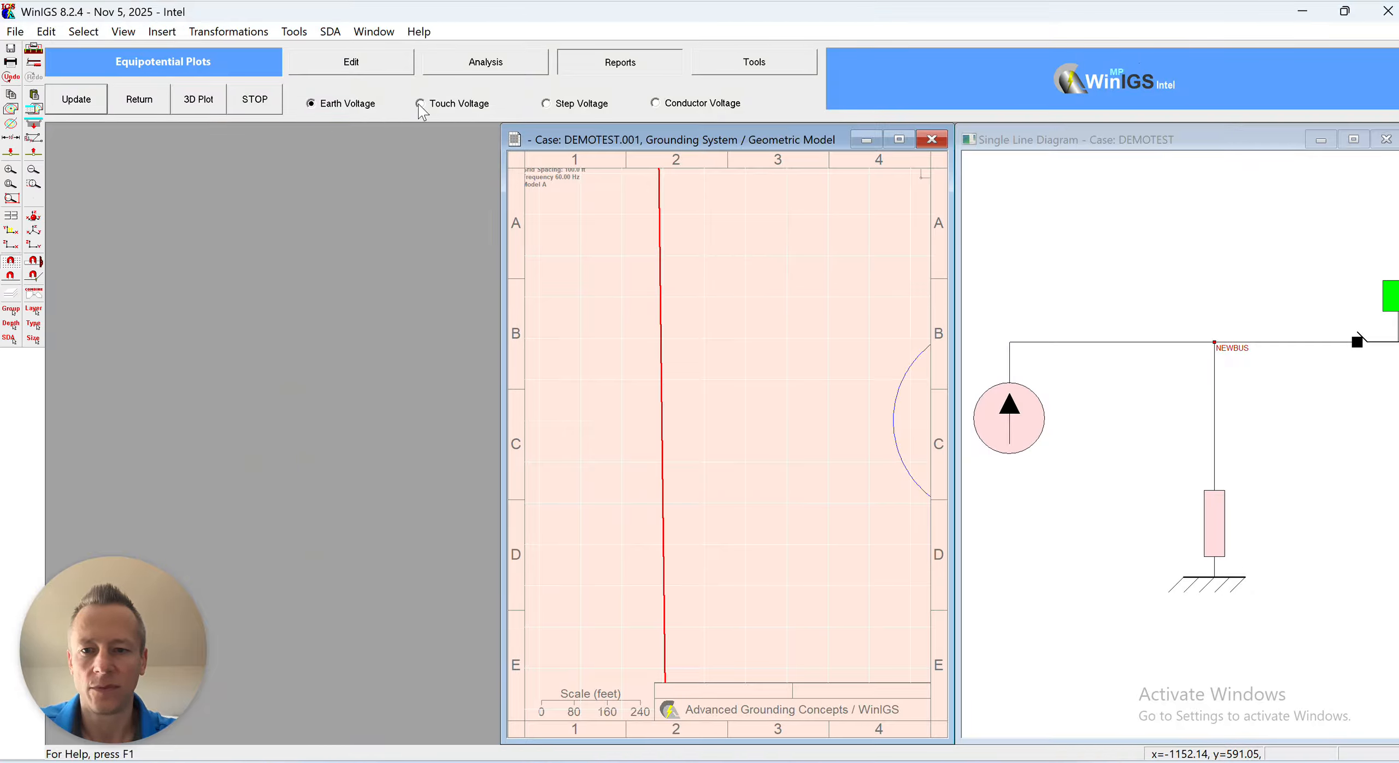
Switch the equipotential plot to touch voltage and generate it over the ground grid in the maximized geometric model window
left_click(419, 104)
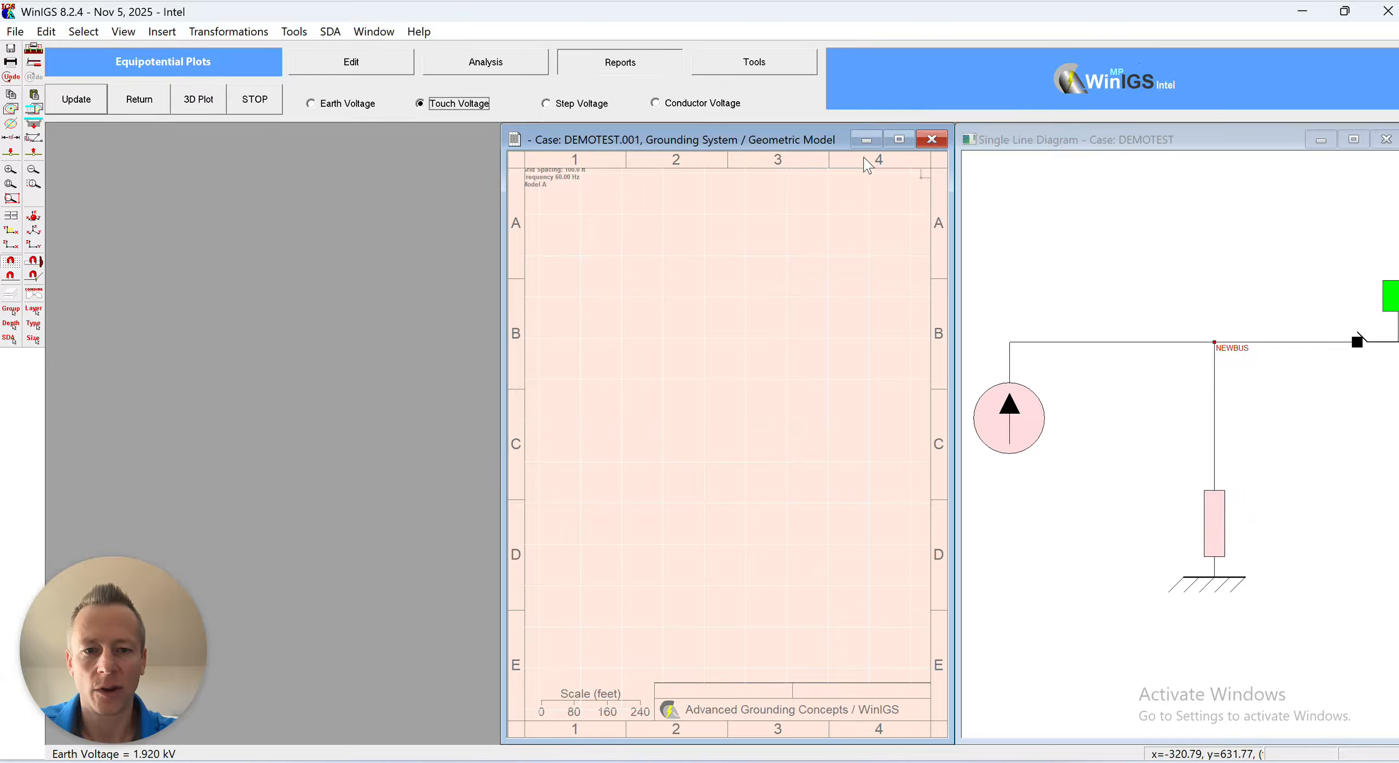
left_click(898, 141)
scroll(535, 385, "up", 3)
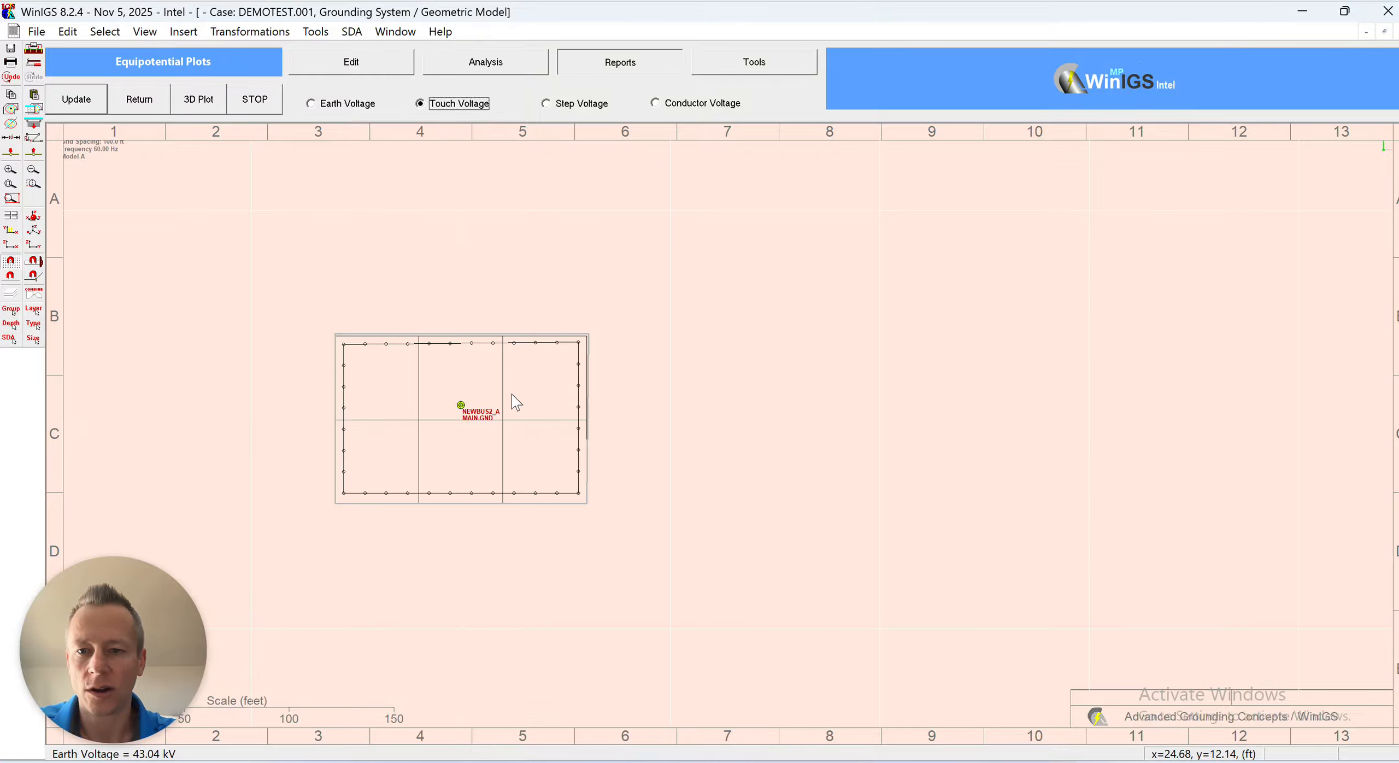
scroll(420, 413, "up", 1)
left_click(96, 107)
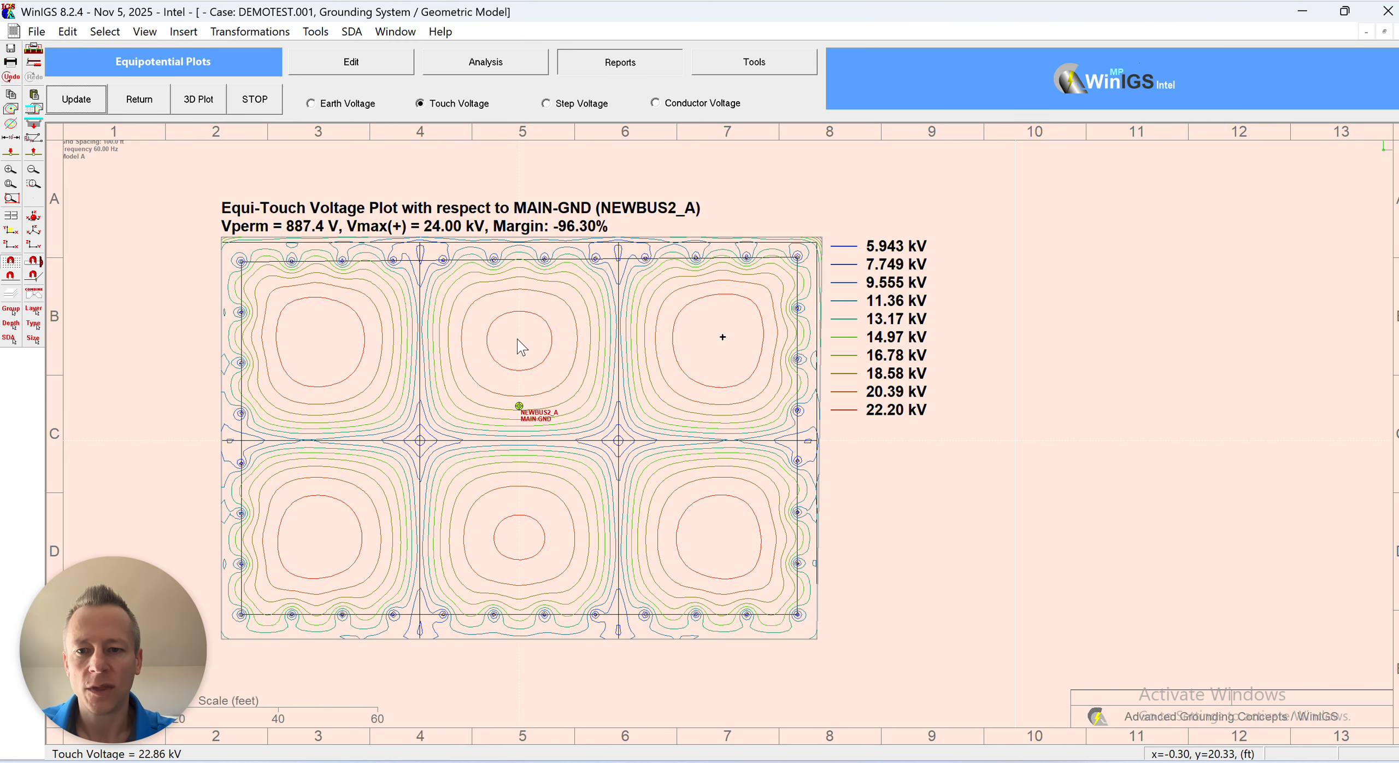
Examine the touch voltage contours within the grid meshes, including the marked maximum location, against the permissible voltage
scroll(516, 339, "down", 2)
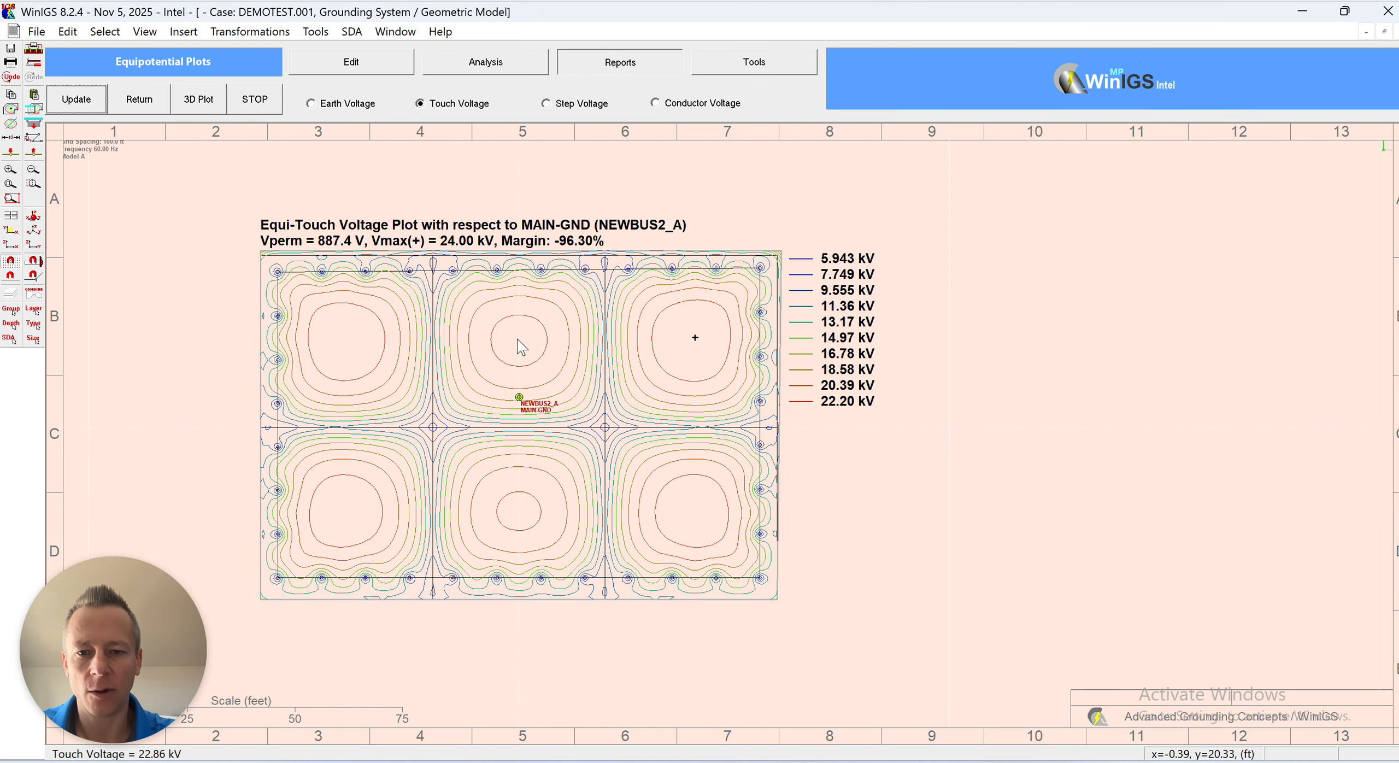
left_click_drag(612, 321, 612, 329)
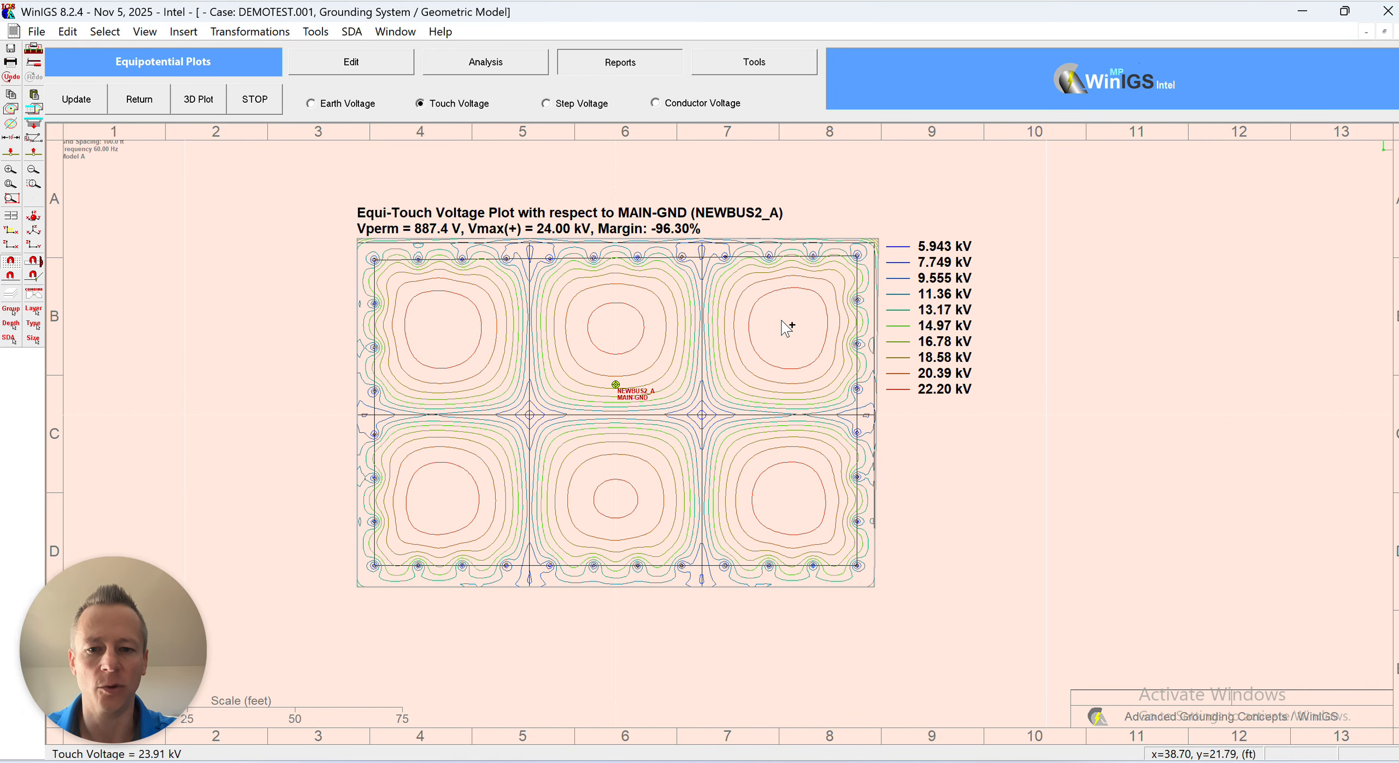
scroll(786, 327, "up", 3)
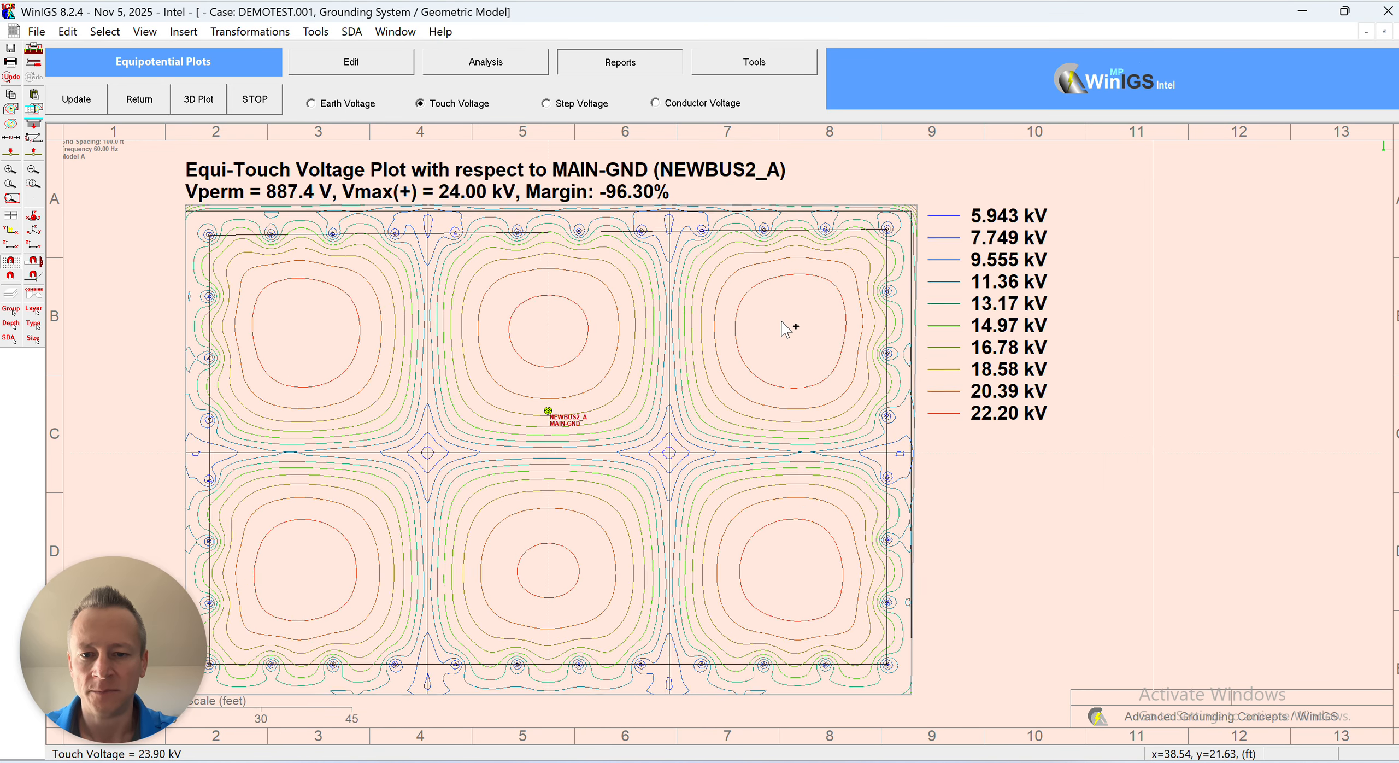
scroll(781, 322, "down", 1)
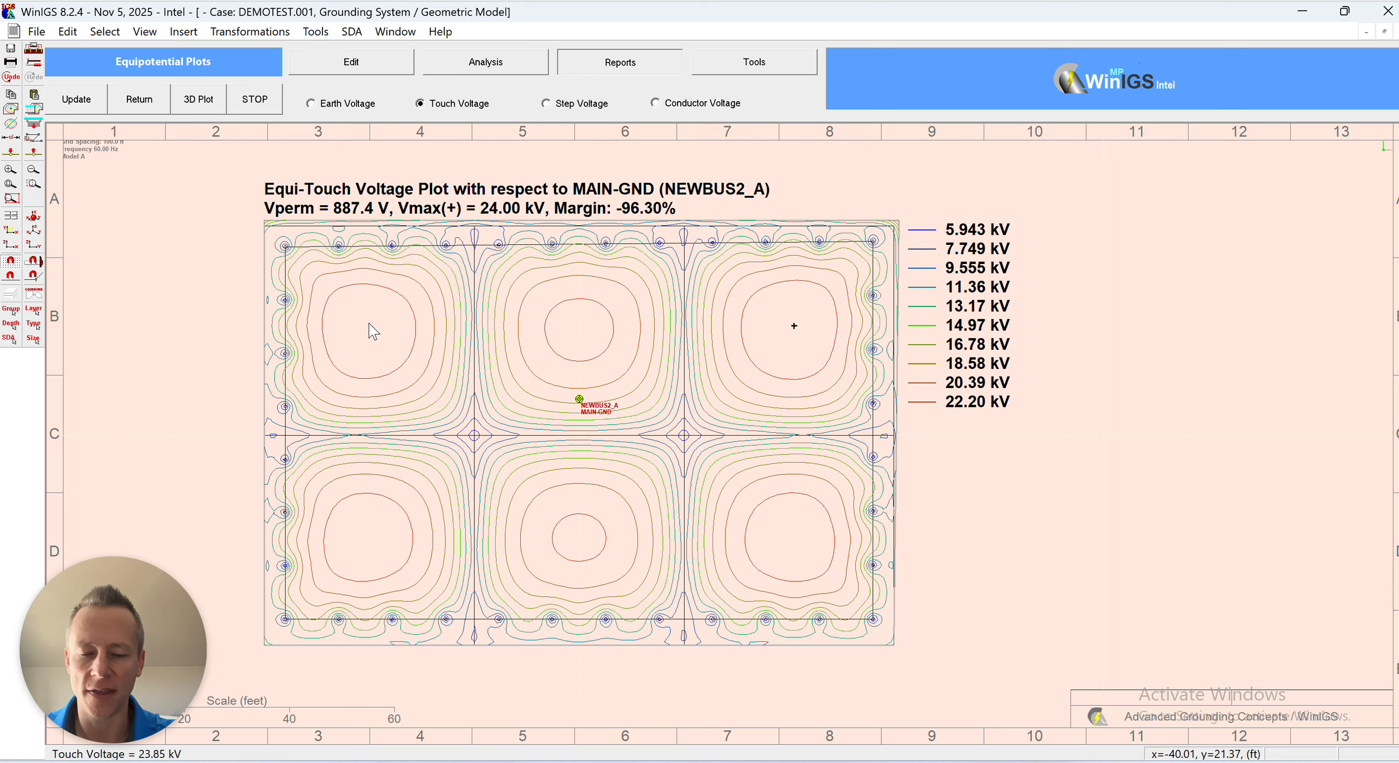
Open the 3D view of the touch voltage distribution and inspect the peaks over the grid meshes up close
left_click(35, 223)
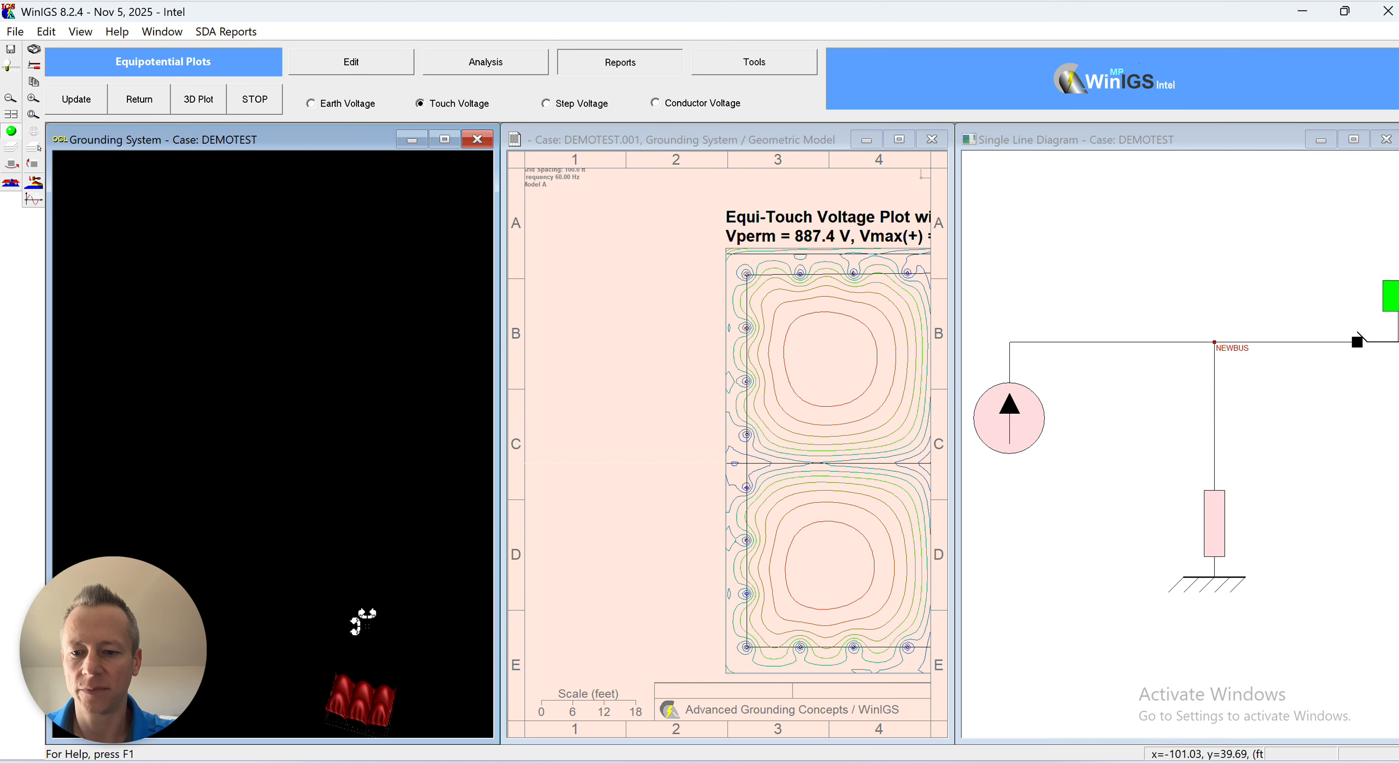
left_click_drag(362, 644, 299, 378)
scroll(283, 293, "up", 4)
scroll(310, 311, "up", 5)
left_click_drag(306, 330, 296, 476)
scroll(296, 476, "up", 2)
scroll(294, 492, "up", 5)
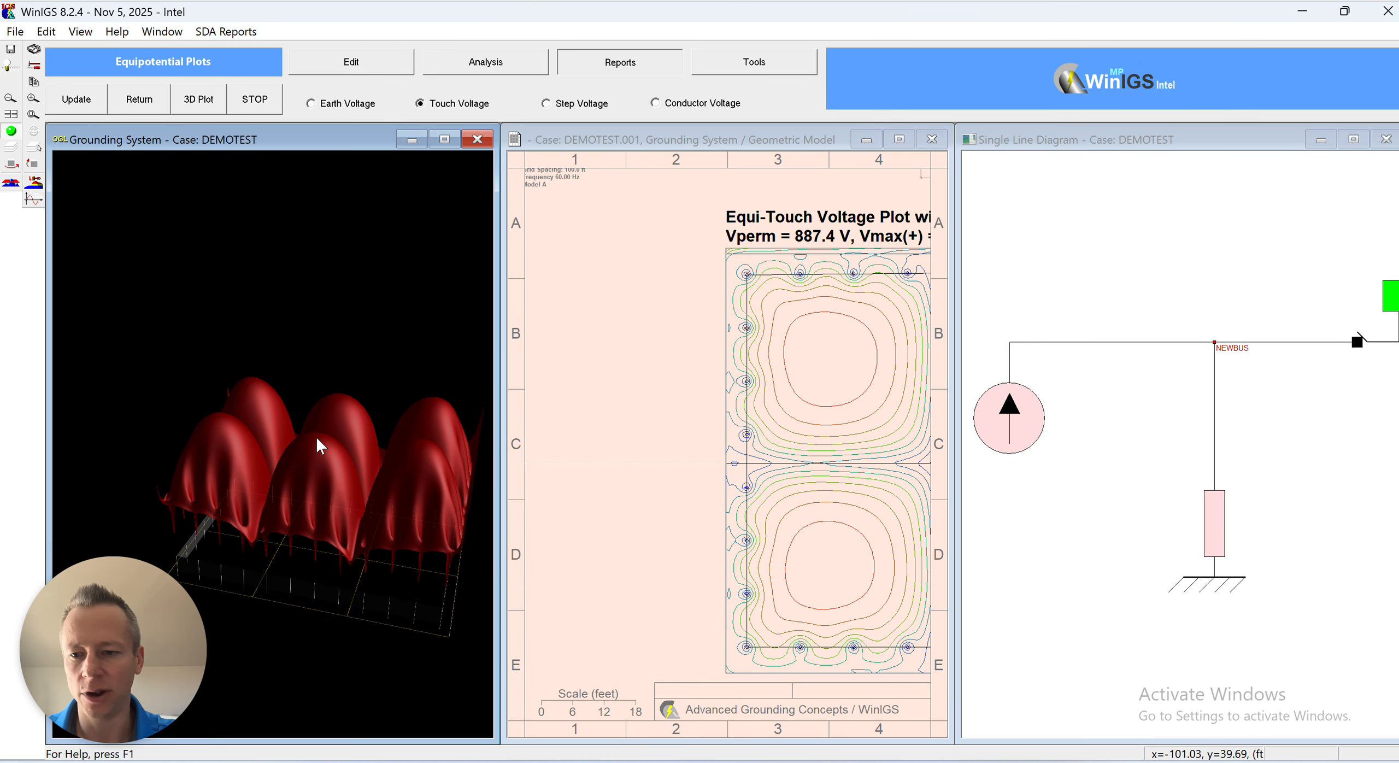
Compare the 3D touch voltage surface with the maximum allowable touch voltage plane raised to 145%, and hide the plane
left_click(34, 186)
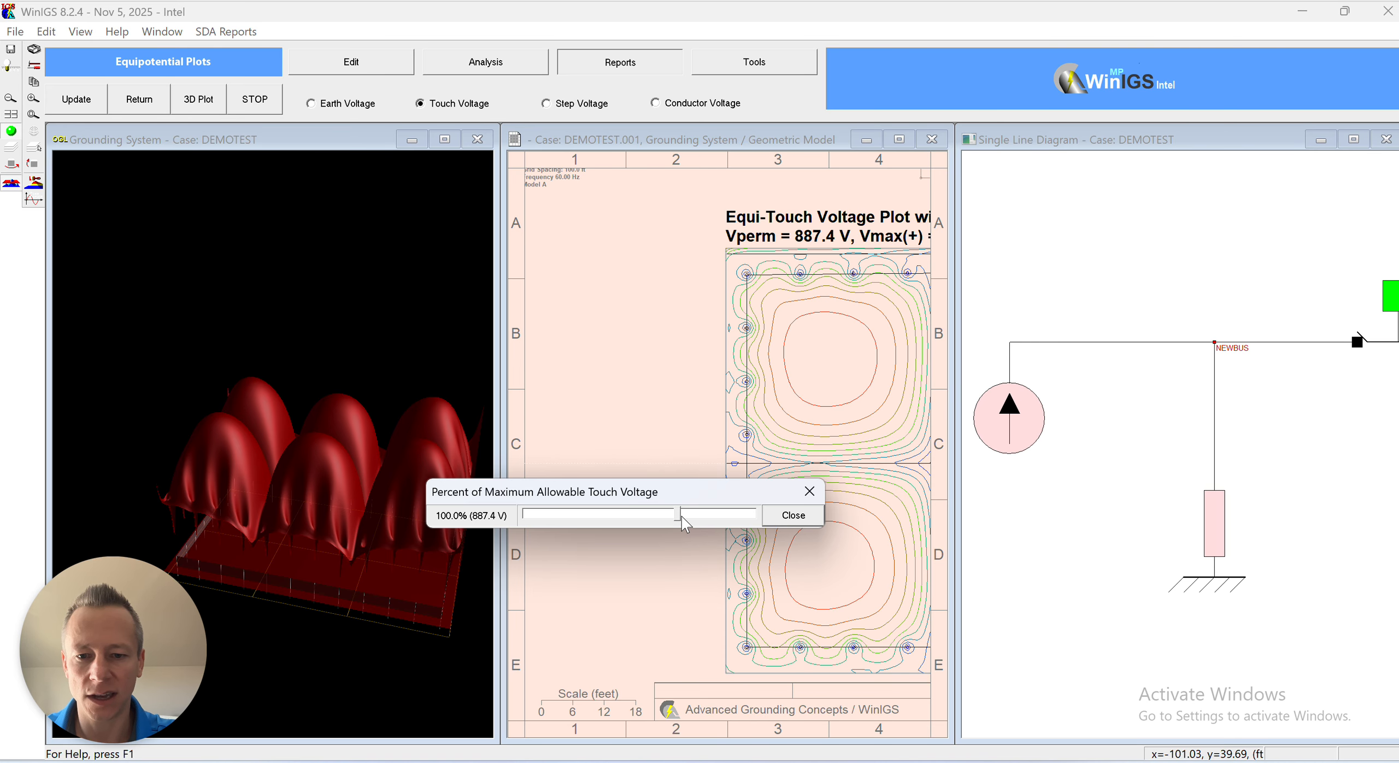
left_click_drag(679, 517, 750, 531)
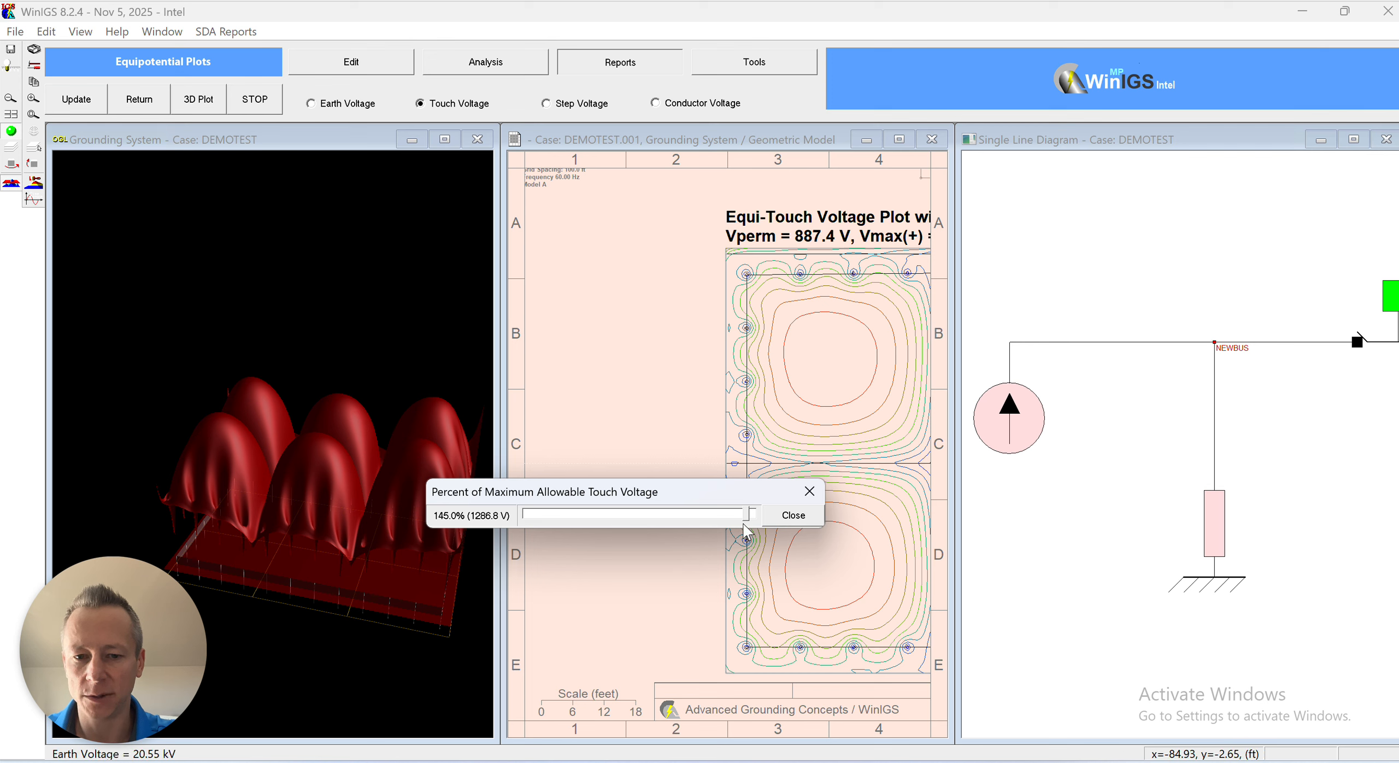
left_click(792, 515)
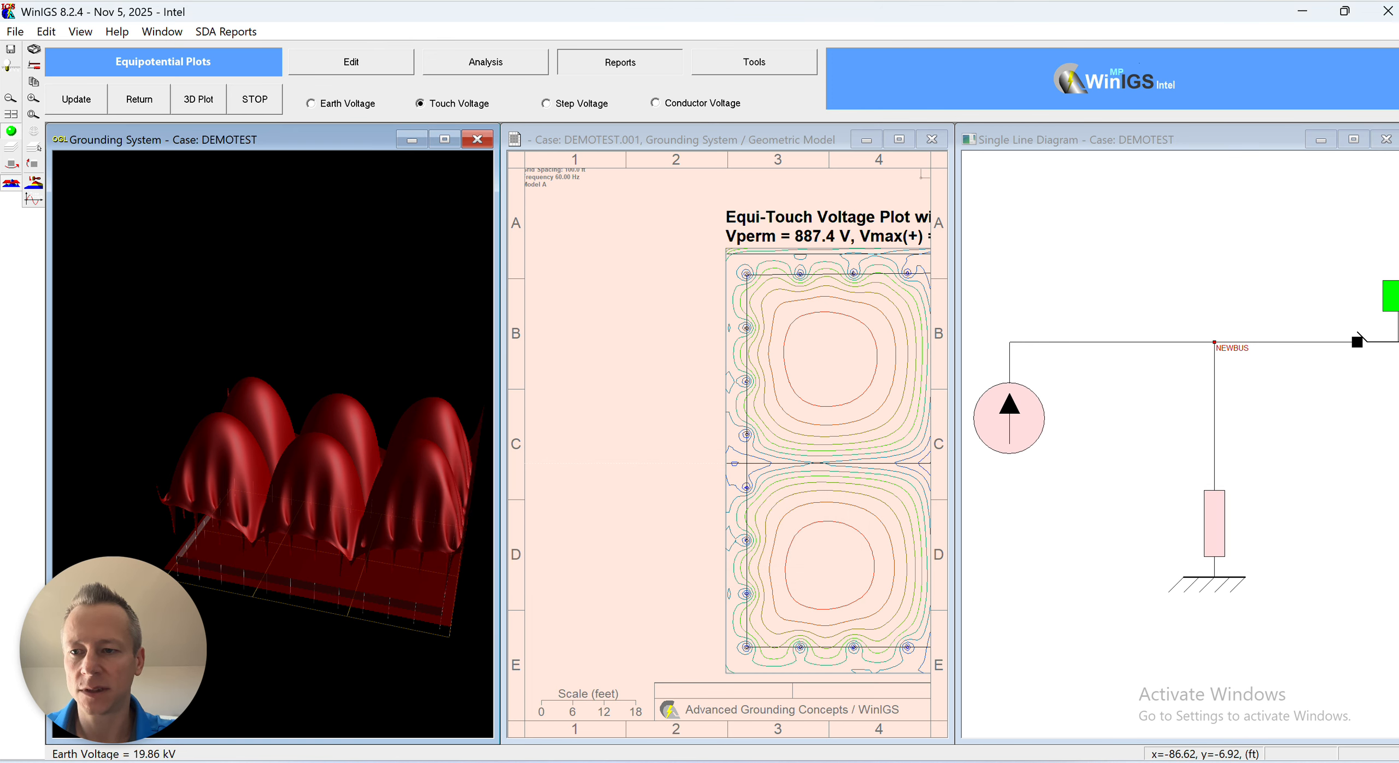
left_click(10, 186)
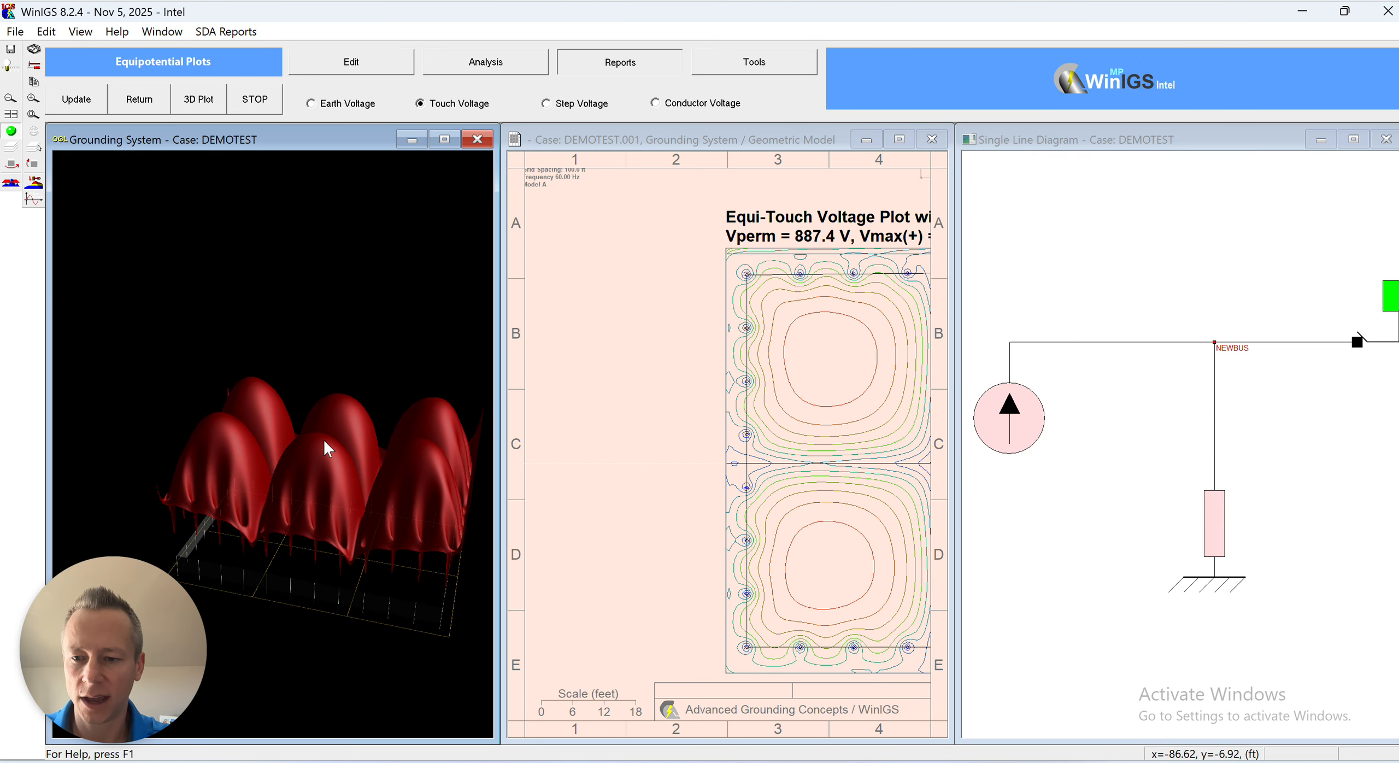
Inspect the touch voltage dips above the ground rods and grid conductors up close, and close the 3D window
scroll(664, 461, "down", 1)
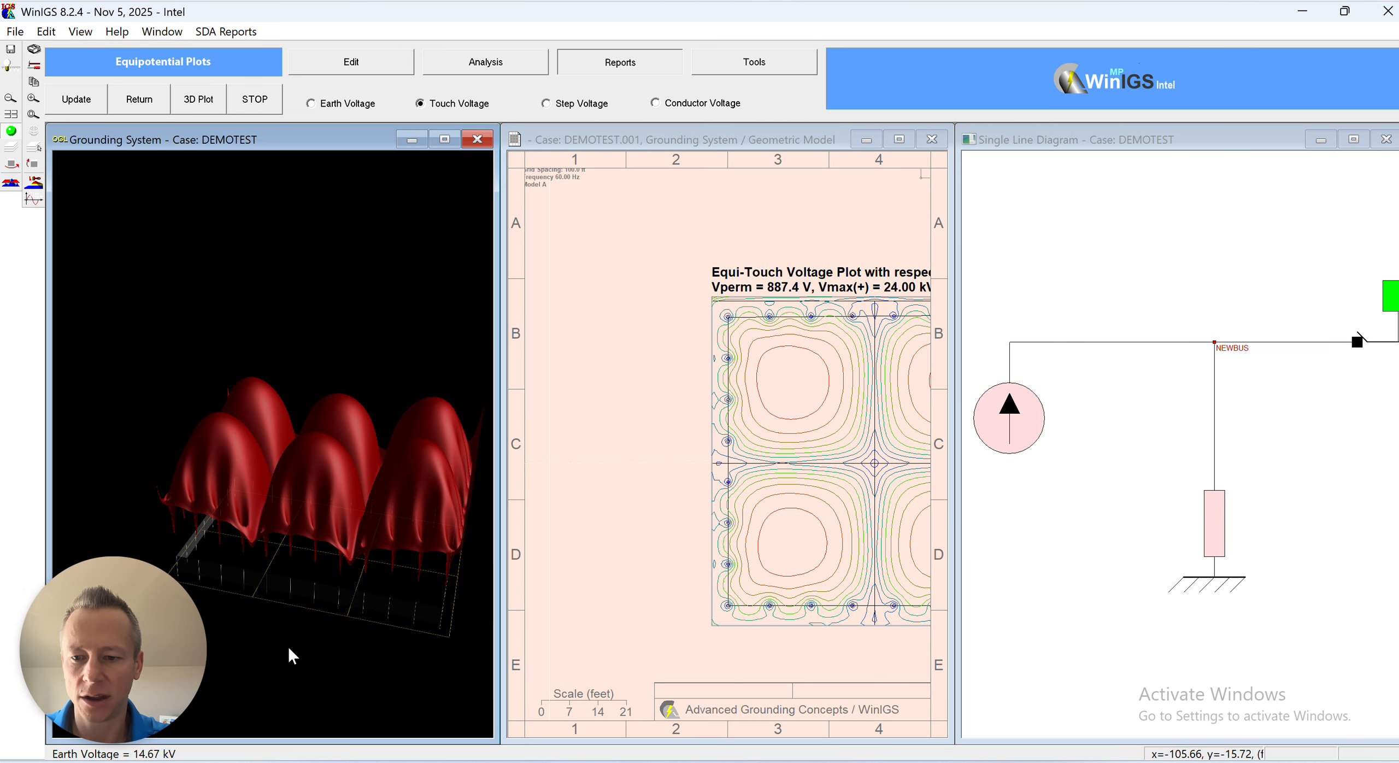
left_click_drag(289, 644, 319, 490)
scroll(486, 486, "up", 5)
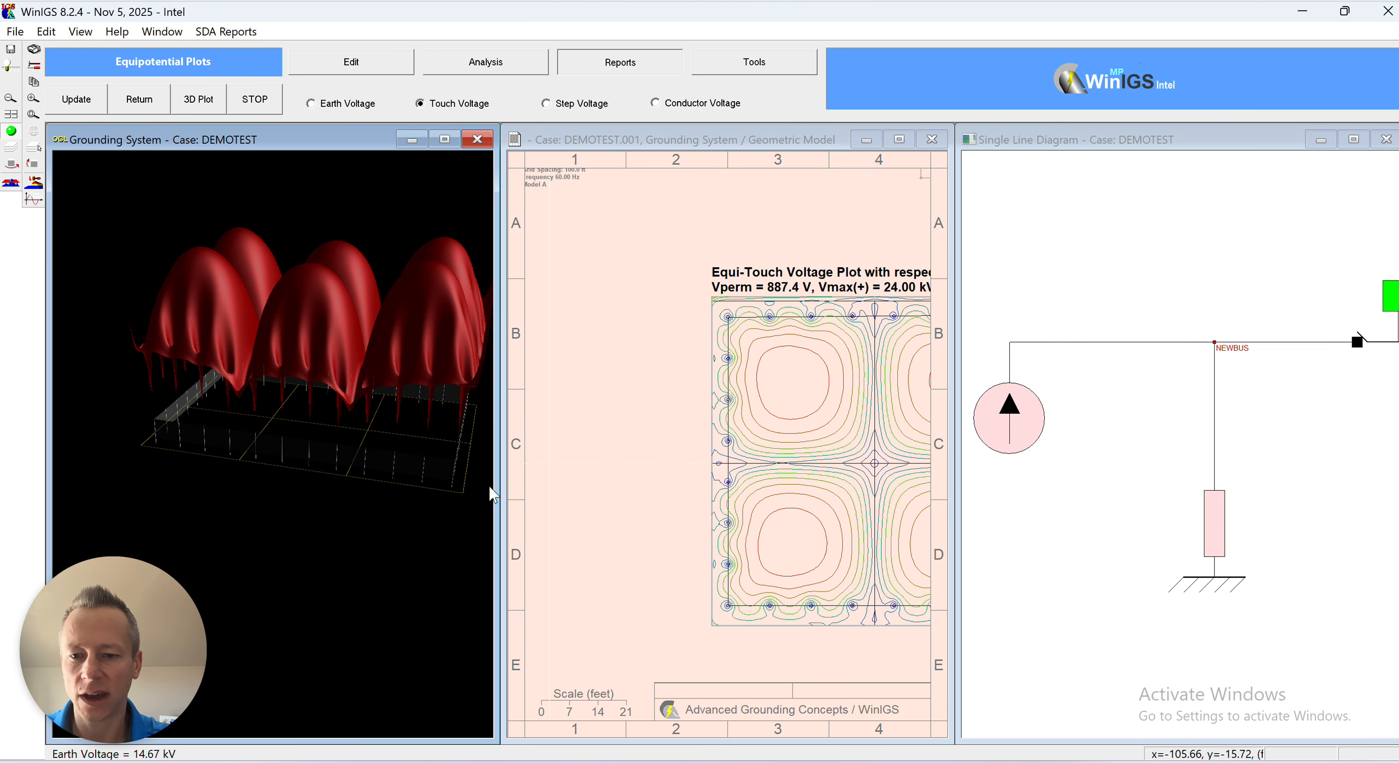
scroll(190, 469, "up", 6)
scroll(190, 469, "down", 5)
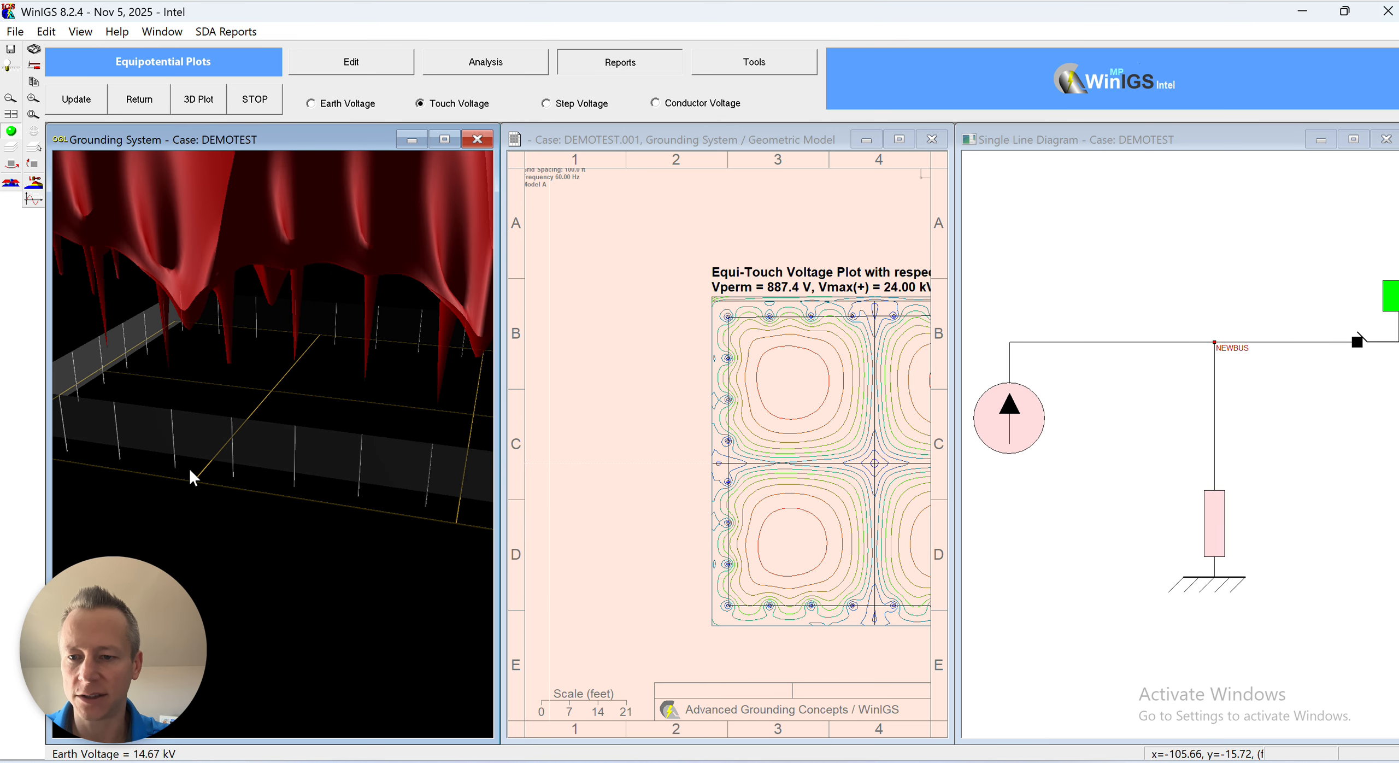
scroll(189, 468, "down", 4)
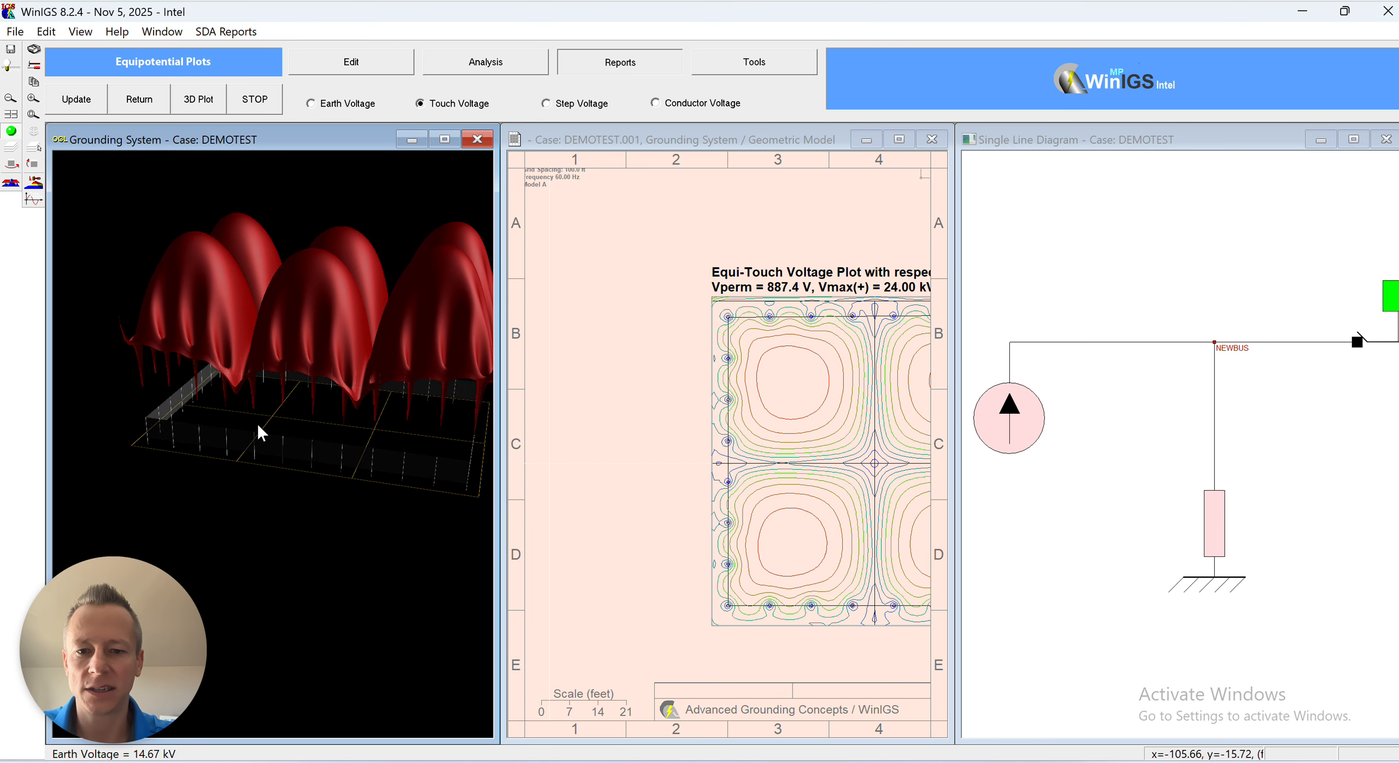
left_click(477, 143)
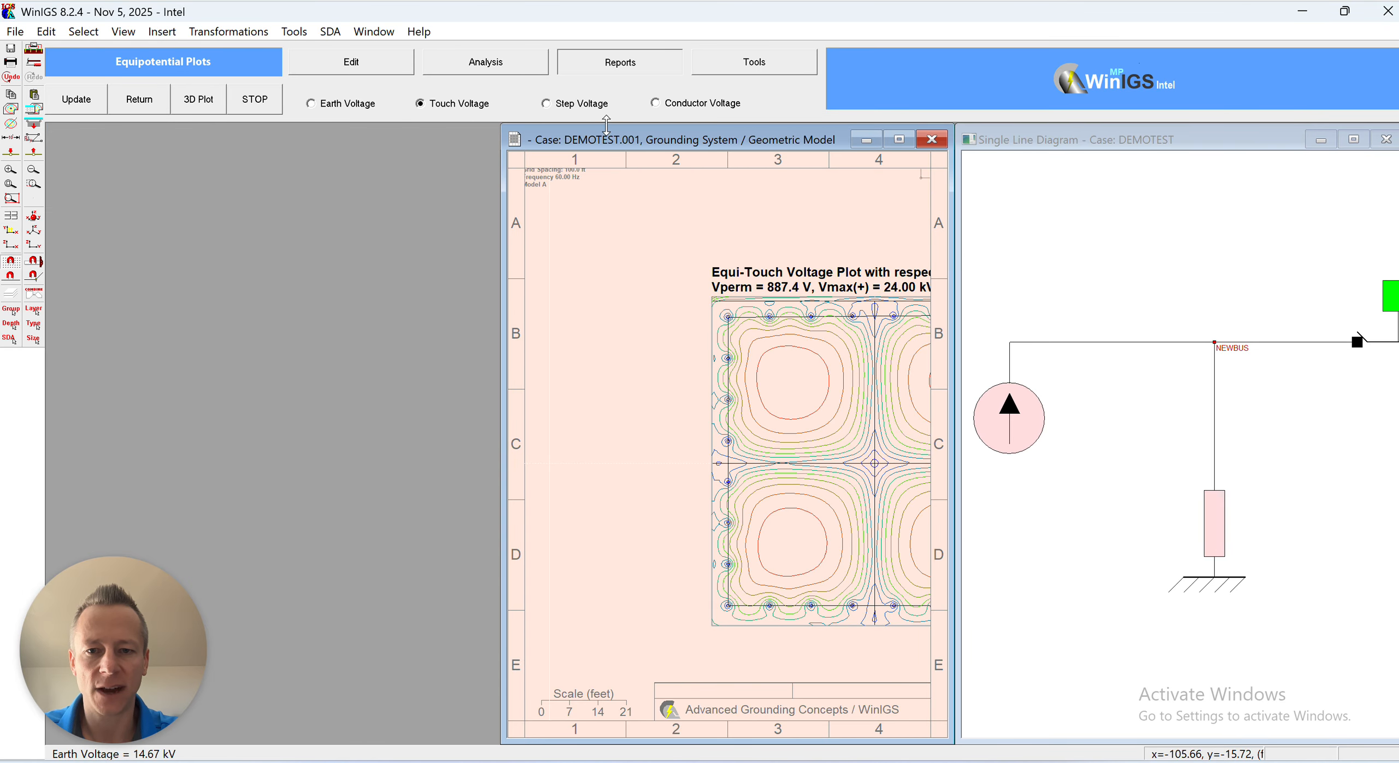
Maximize the geometric model window and generate the step voltage equipotential plot
double_click(614, 143)
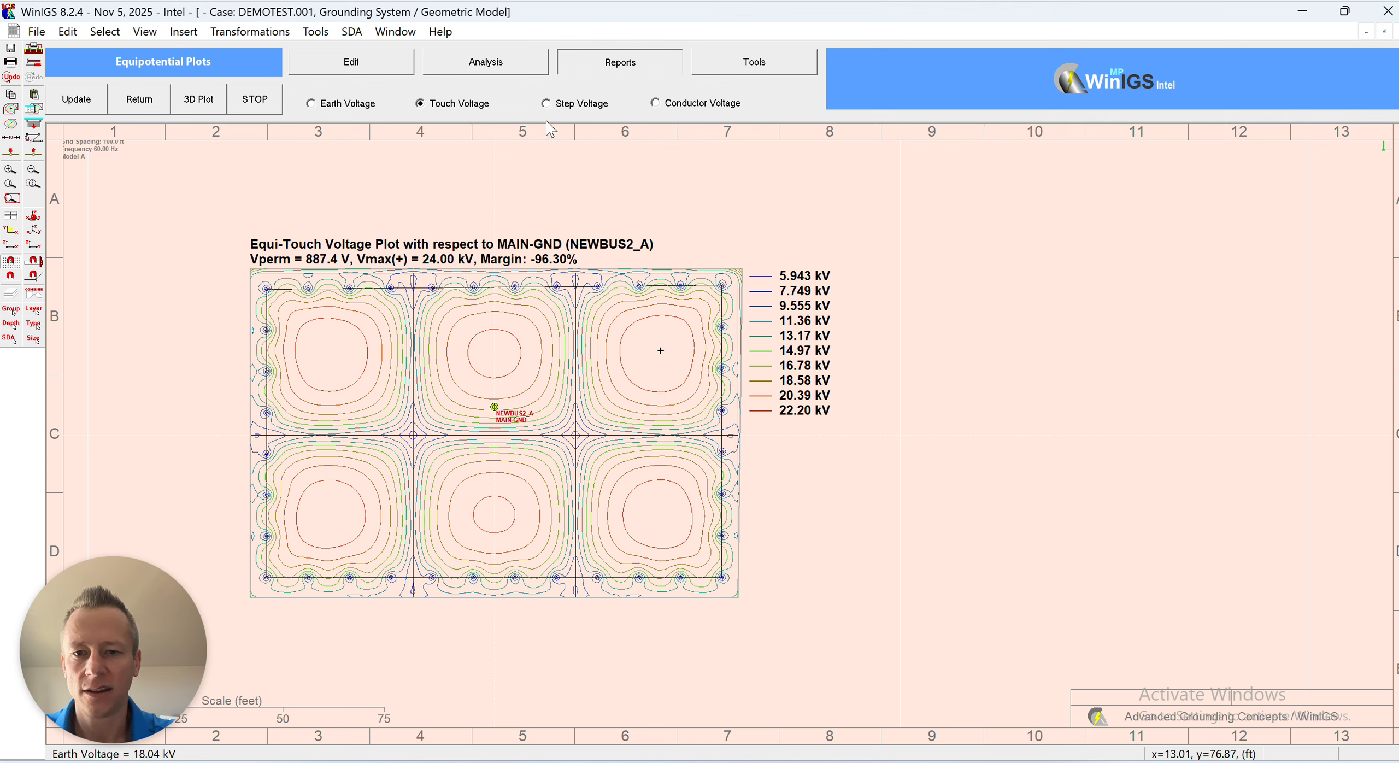
left_click(546, 104)
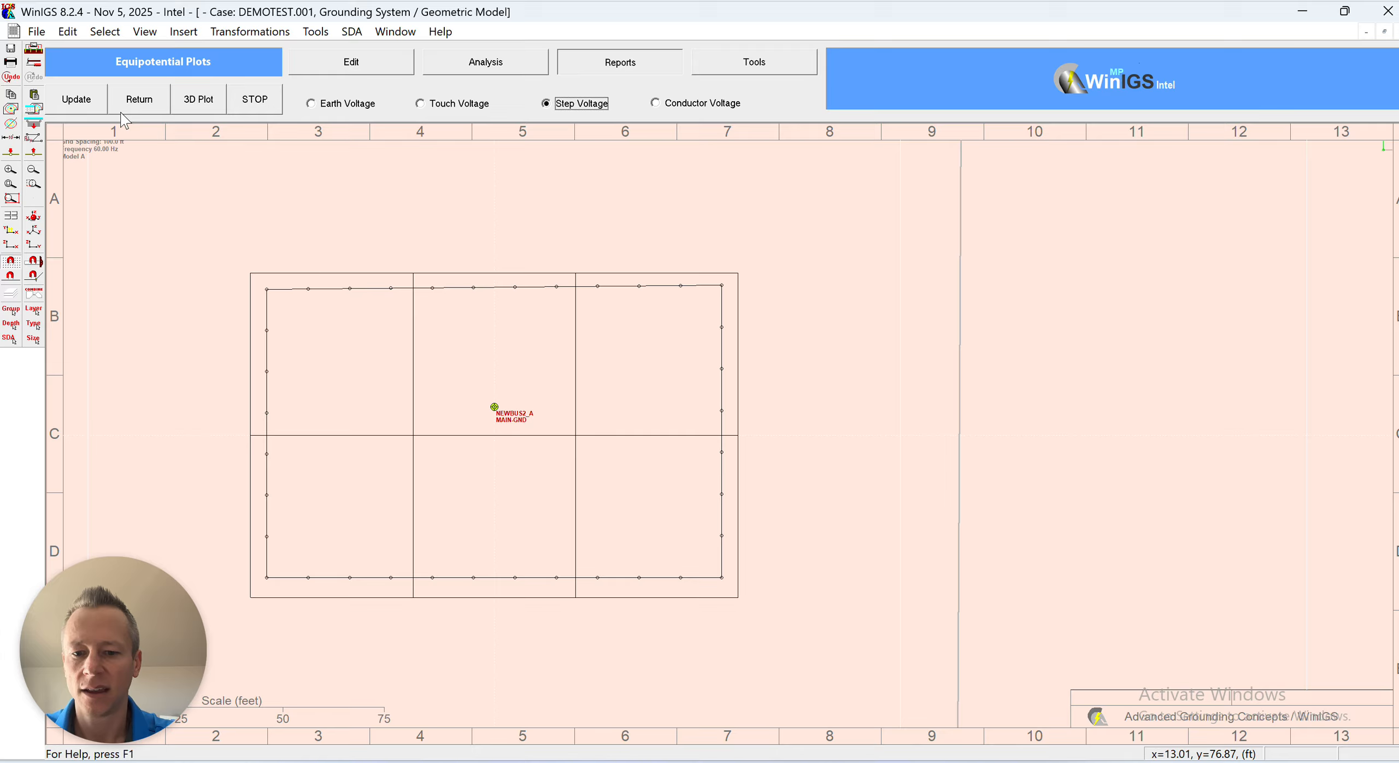
left_click(94, 103)
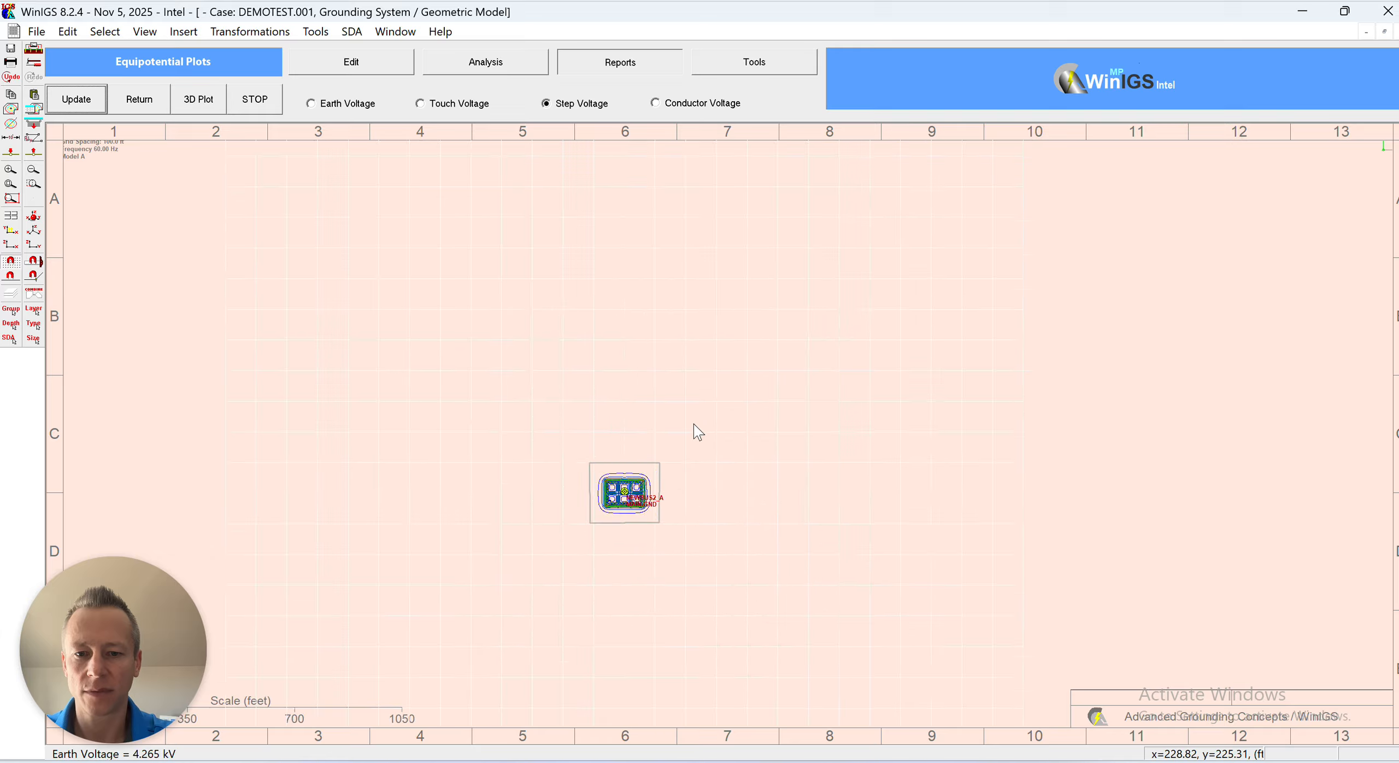
Examine the step voltage contours around the ground grid and its corner in detail, along with the plot legend
scroll(605, 557, "up", 5)
scroll(639, 415, "up", 2)
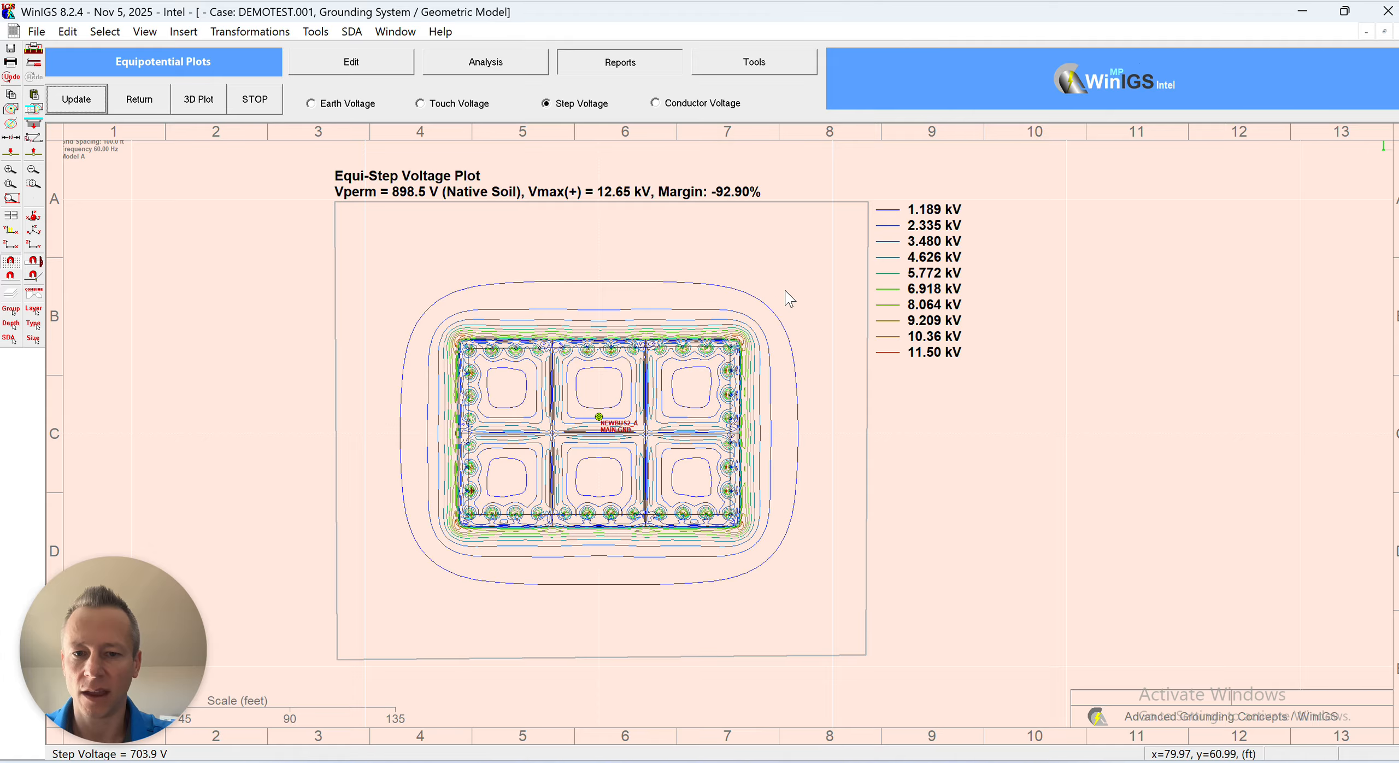
scroll(781, 314, "up", 2)
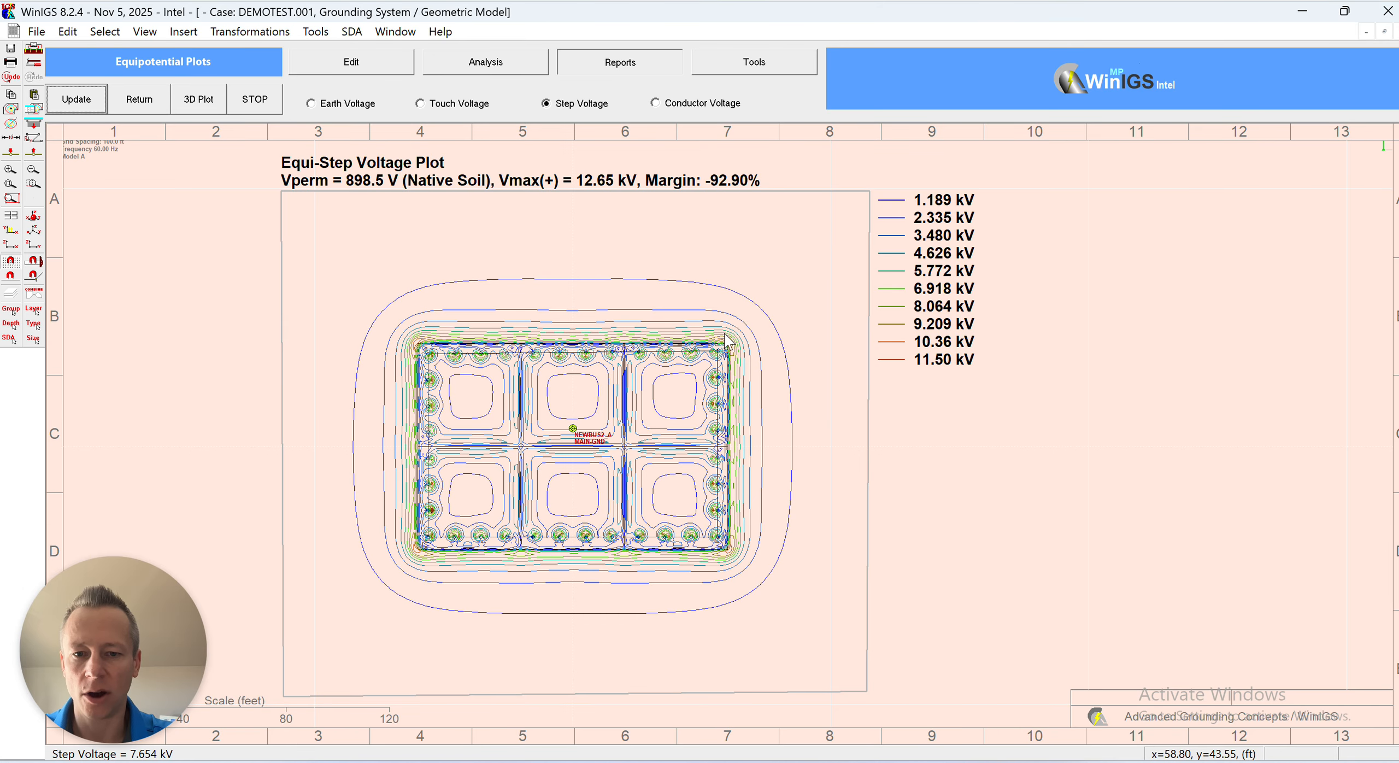
scroll(721, 325, "up", 5)
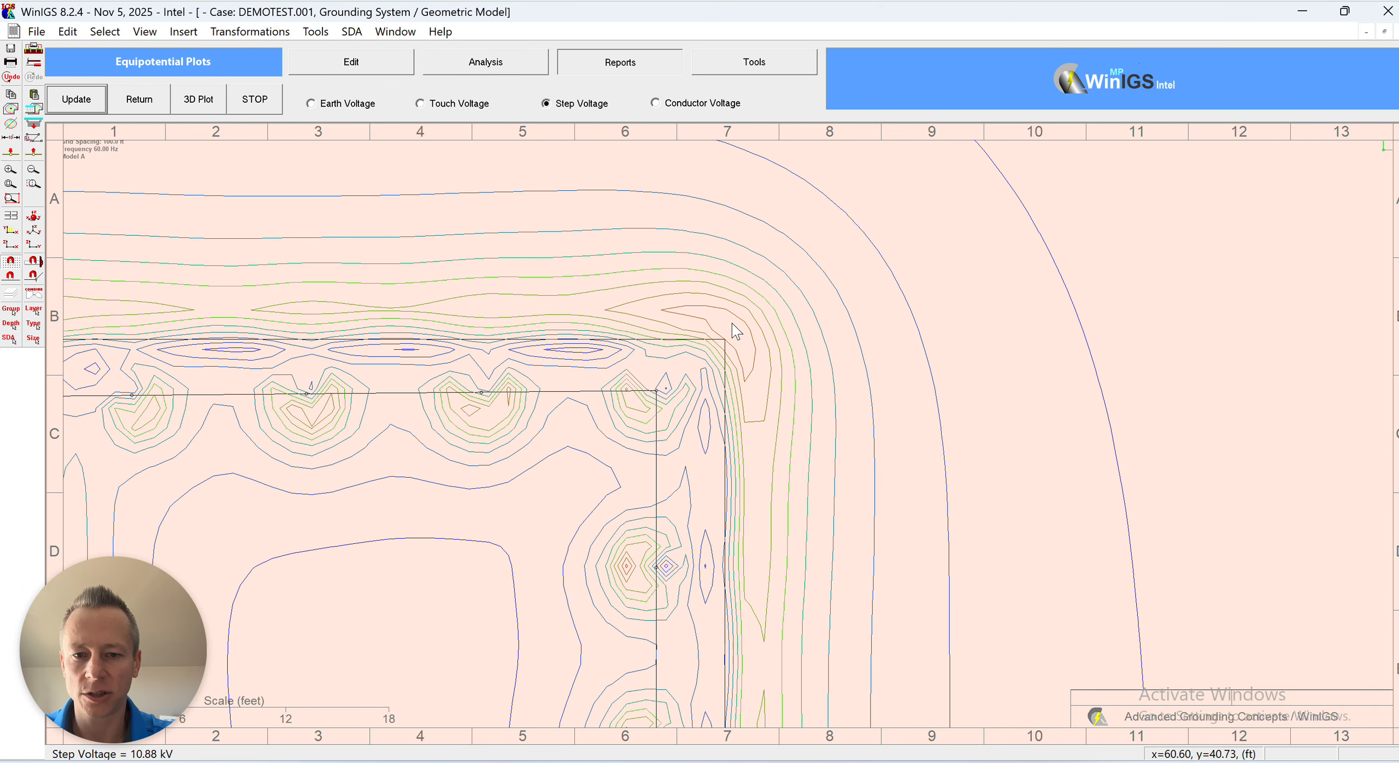
scroll(722, 321, "down", 2)
scroll(721, 317, "down", 3)
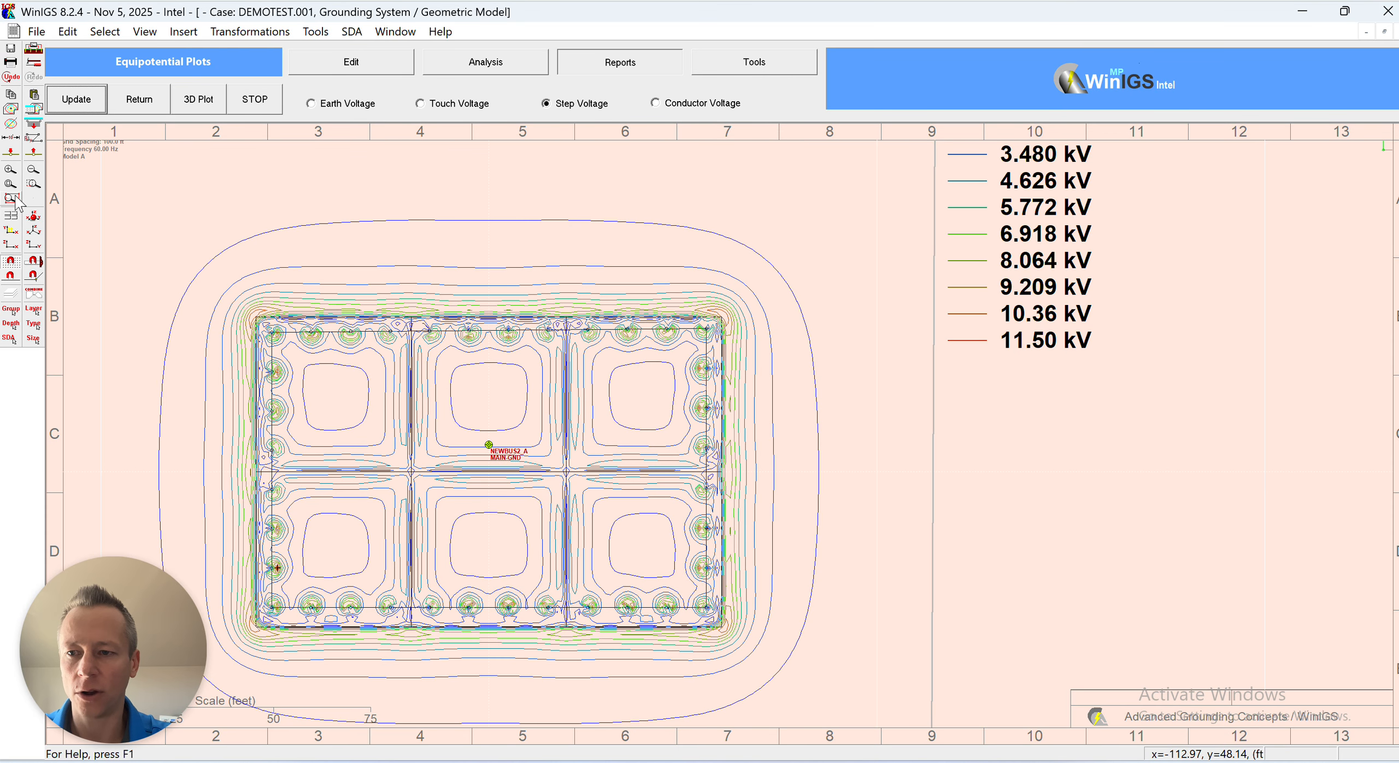
Open the 3D view of the step voltage distribution and orbit it to inspect the peaks around the grid perimeter
left_click(34, 259)
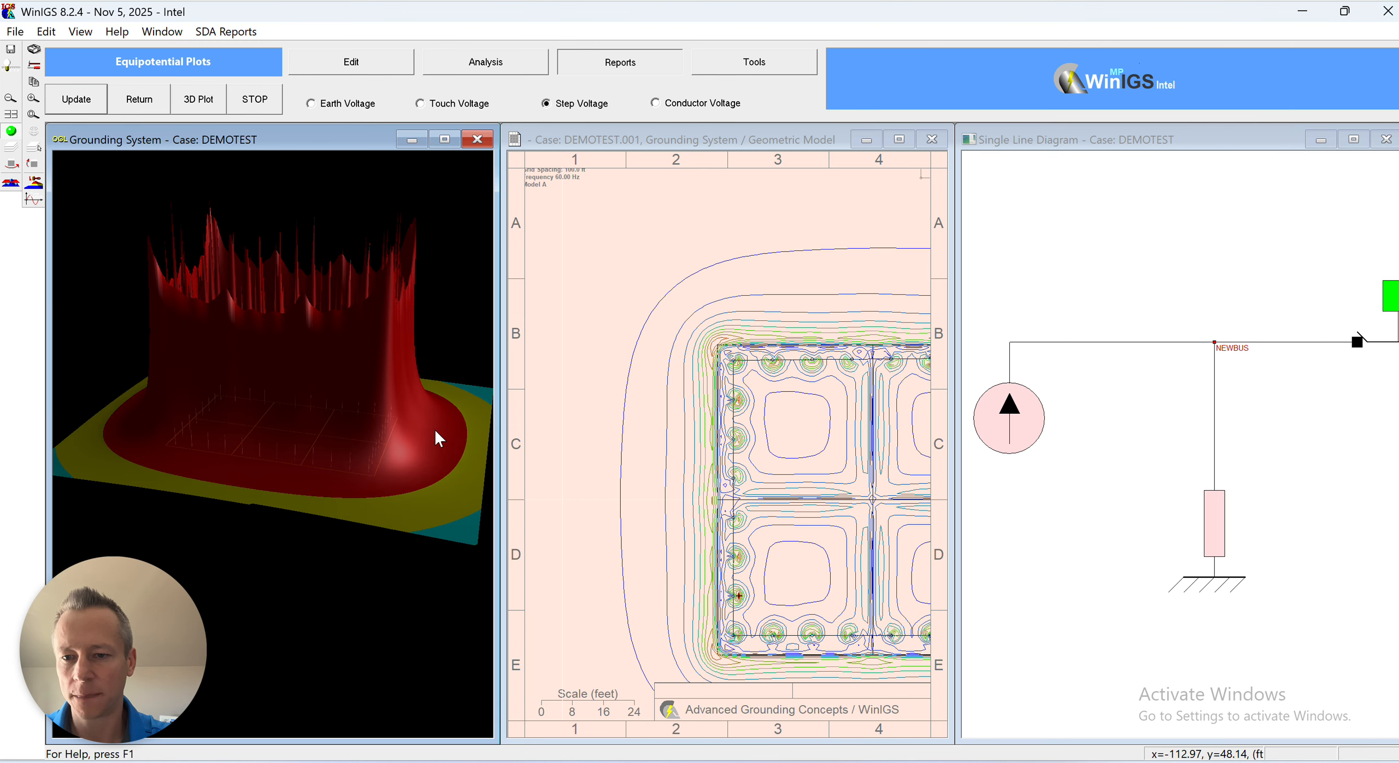
mouse_move(324, 319)
left_mouse_down()
mouse_move(320, 445)
mouse_move(359, 346)
mouse_move(322, 319)
left_mouse_up()
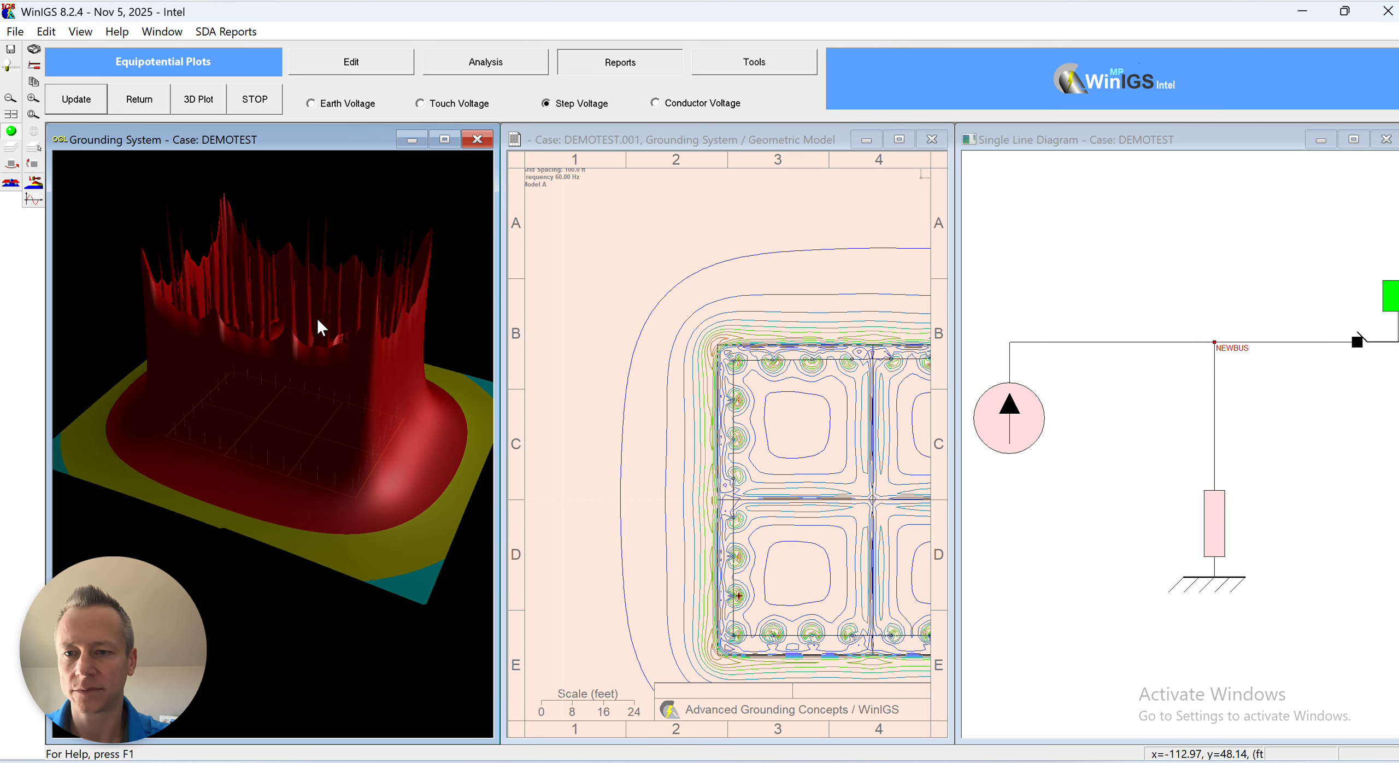